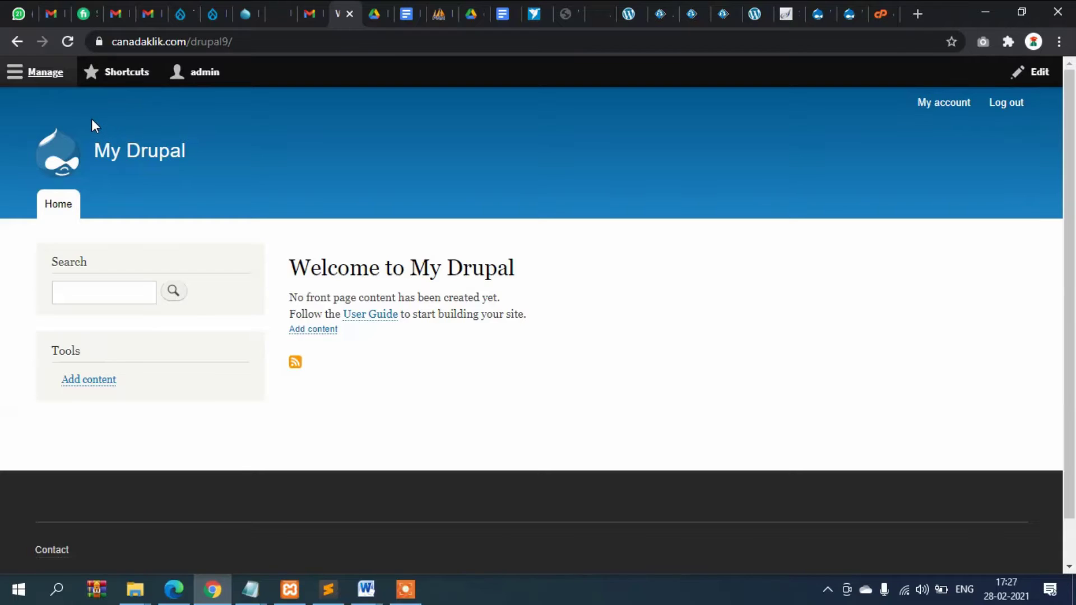
# Start creating a new Basic page from the site's content administration
pyautogui.click(17, 81)
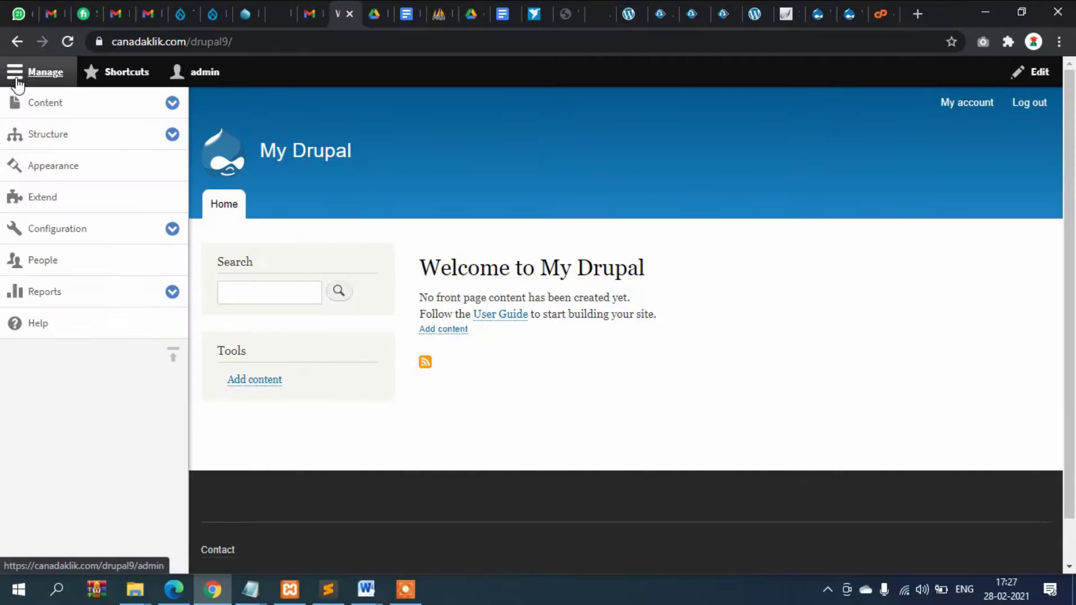
pyautogui.click(51, 109)
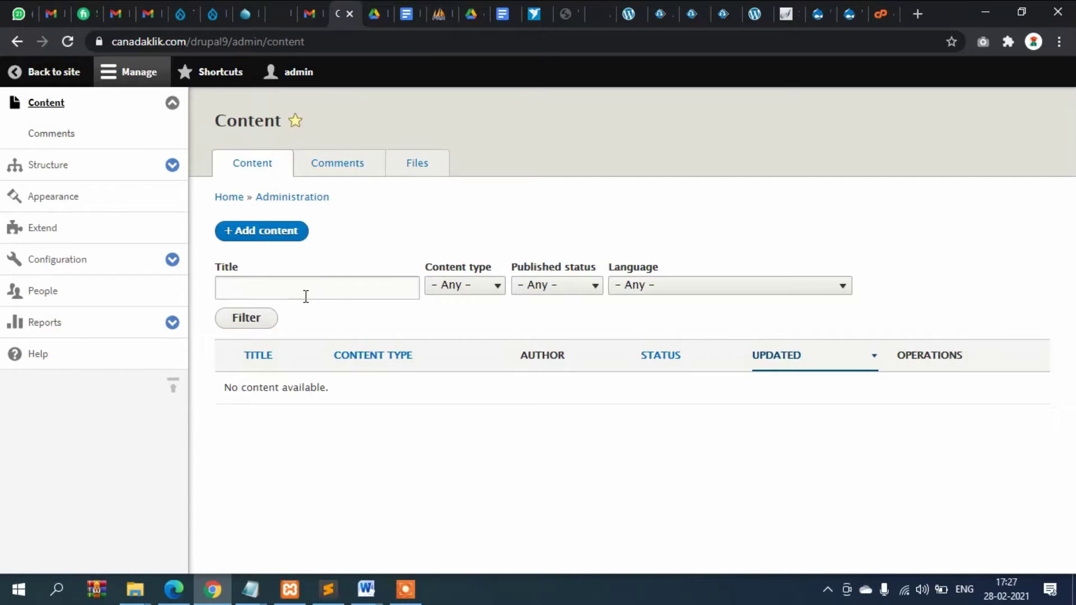
pyautogui.click(263, 242)
pyautogui.click(261, 240)
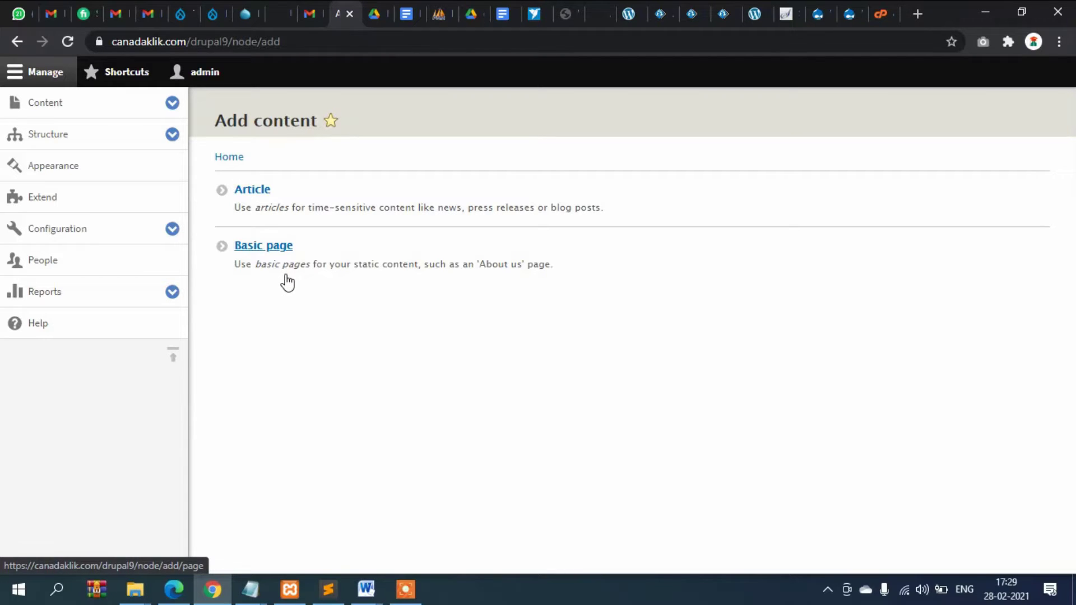
pyautogui.click(263, 252)
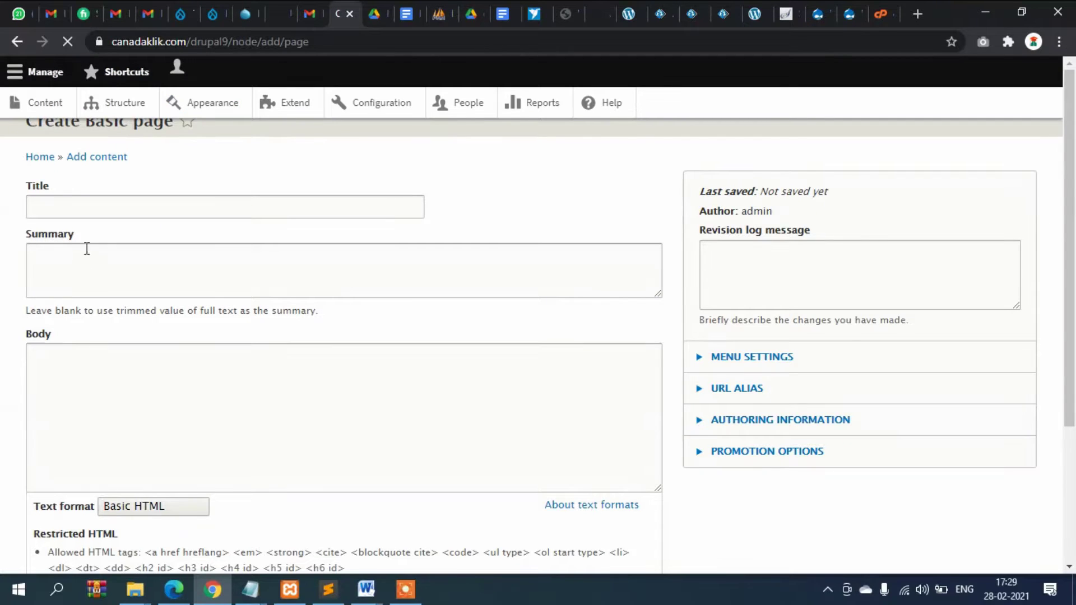
# Set the new page's title to "About us"
pyautogui.click(100, 200)
pyautogui.write('A')
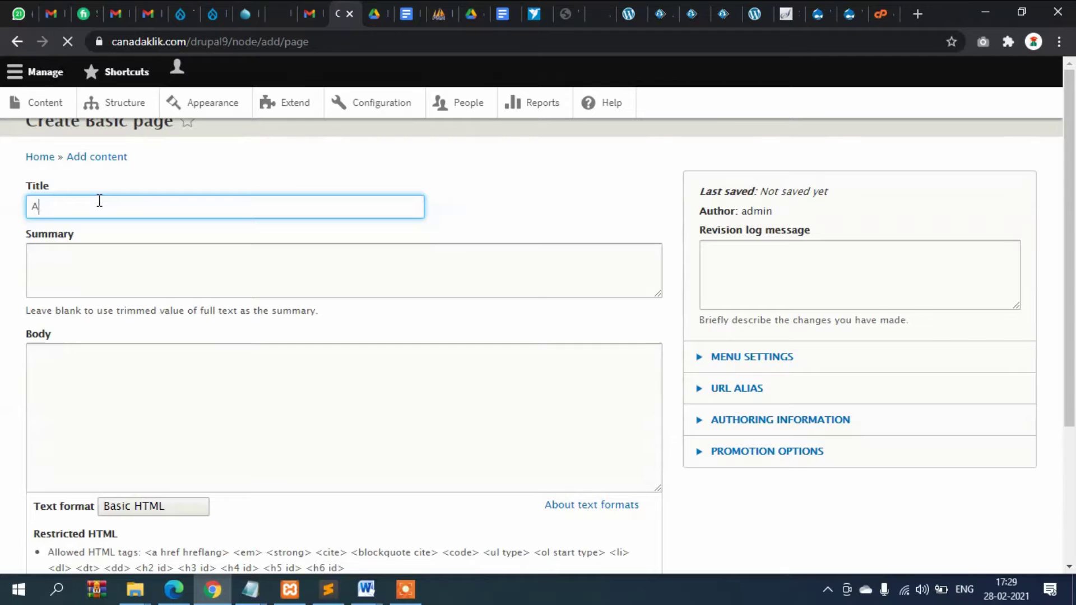
pyautogui.write('bout us')
pyautogui.click(117, 281)
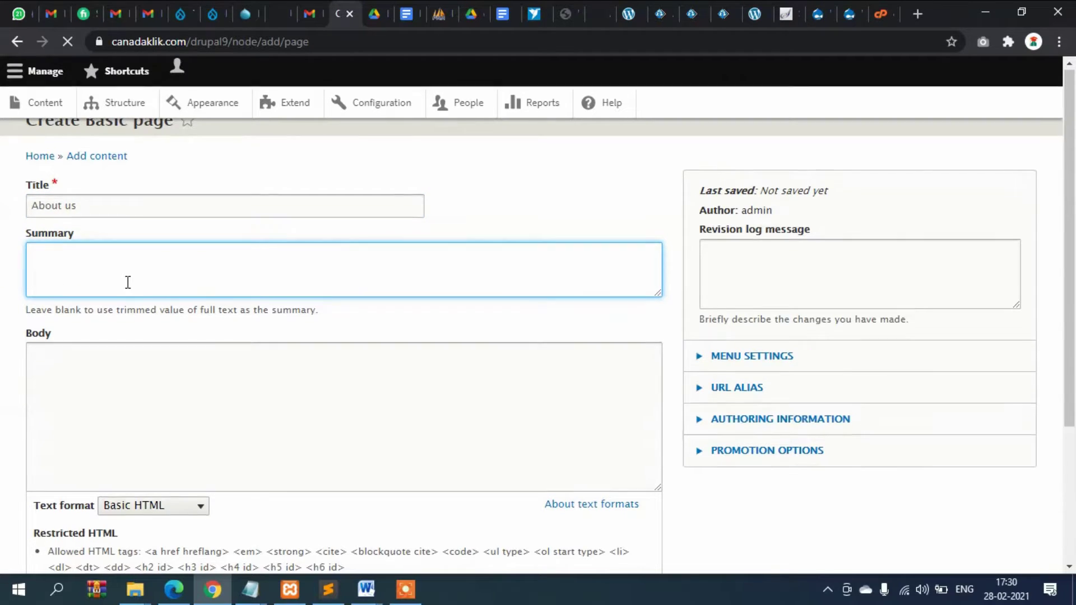
pyautogui.scroll(-1, 128, 282)
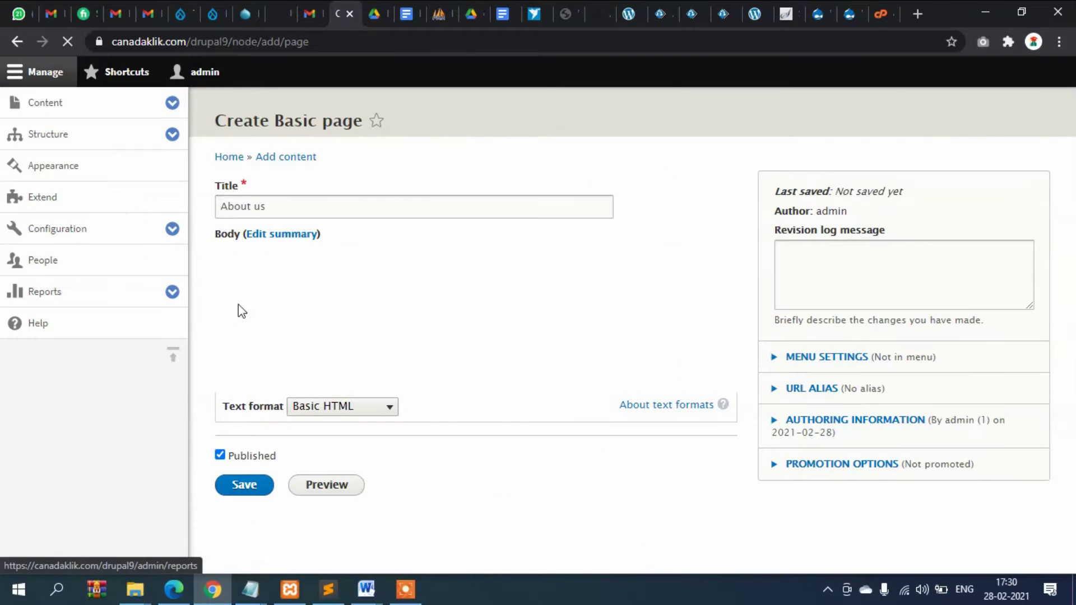
pyautogui.click(302, 208)
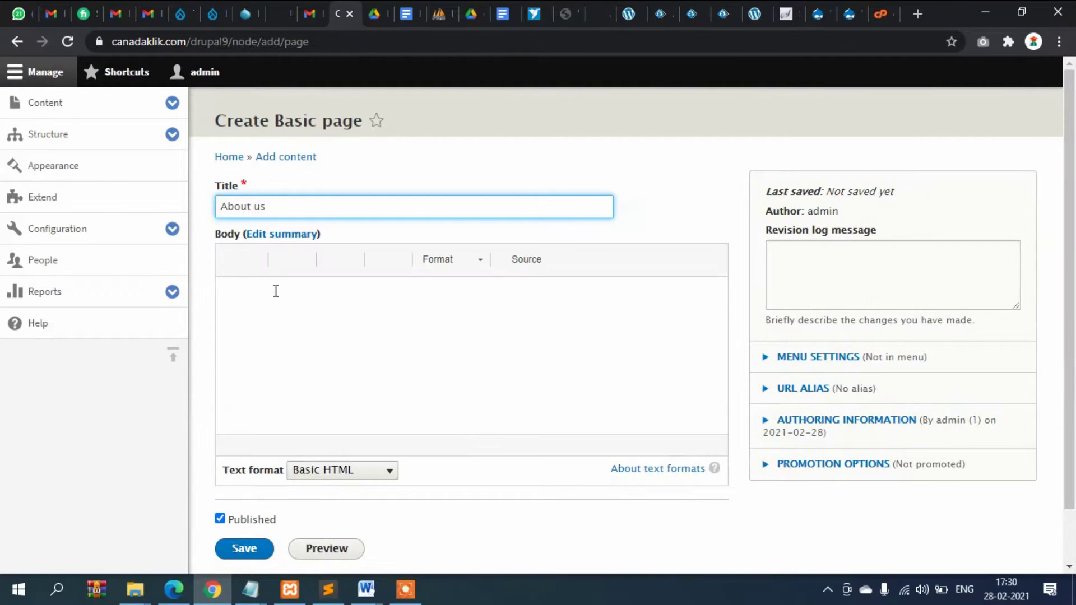
# Enter "This is about us page." as the body text of the About us page
pyautogui.click(291, 314)
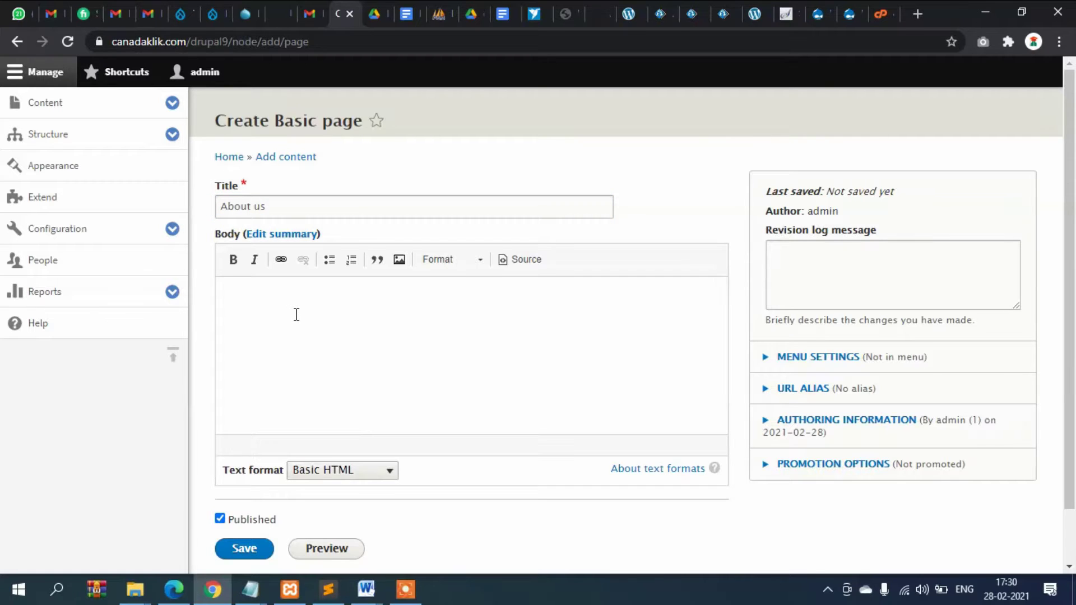
pyautogui.click(297, 317)
pyautogui.write('This is about us ')
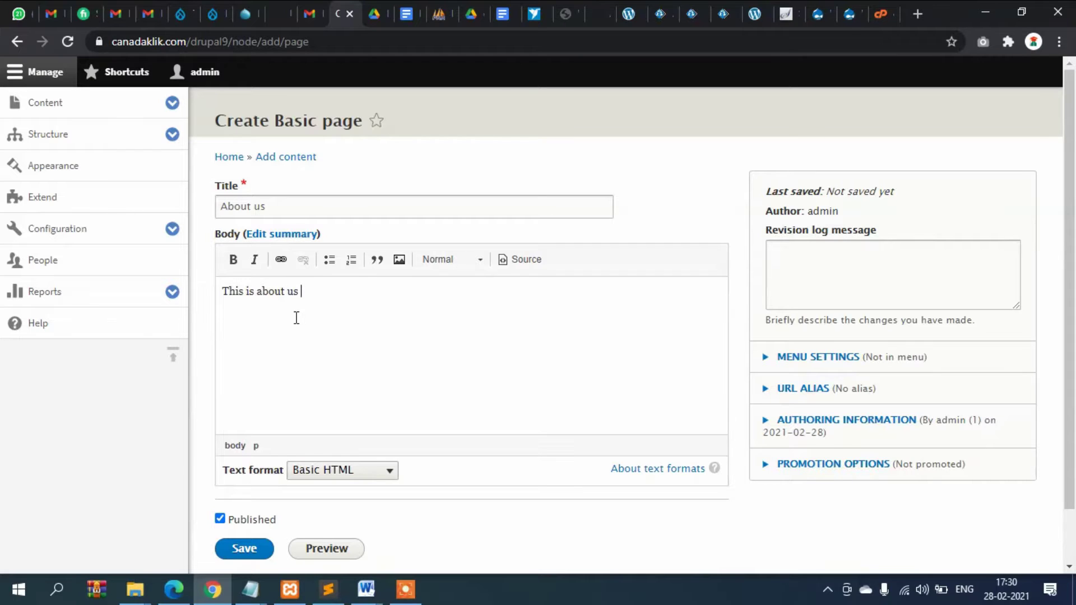
pyautogui.write('page.')
# Check the text format and menu settings options, then save the About us page and view it
pyautogui.scroll(-1, 336, 324)
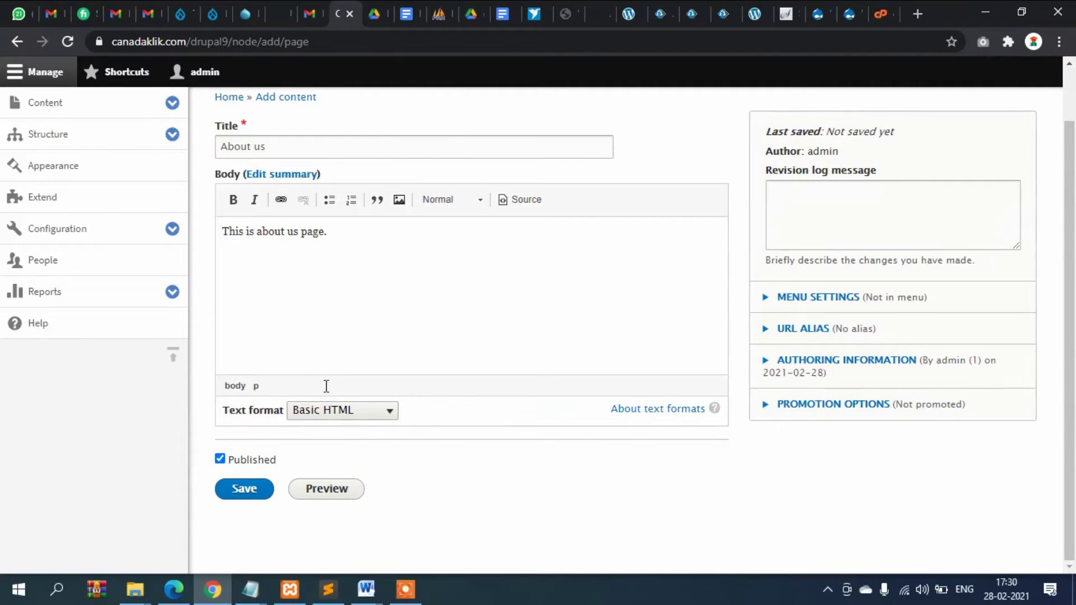
pyautogui.click(340, 415)
pyautogui.click(340, 417)
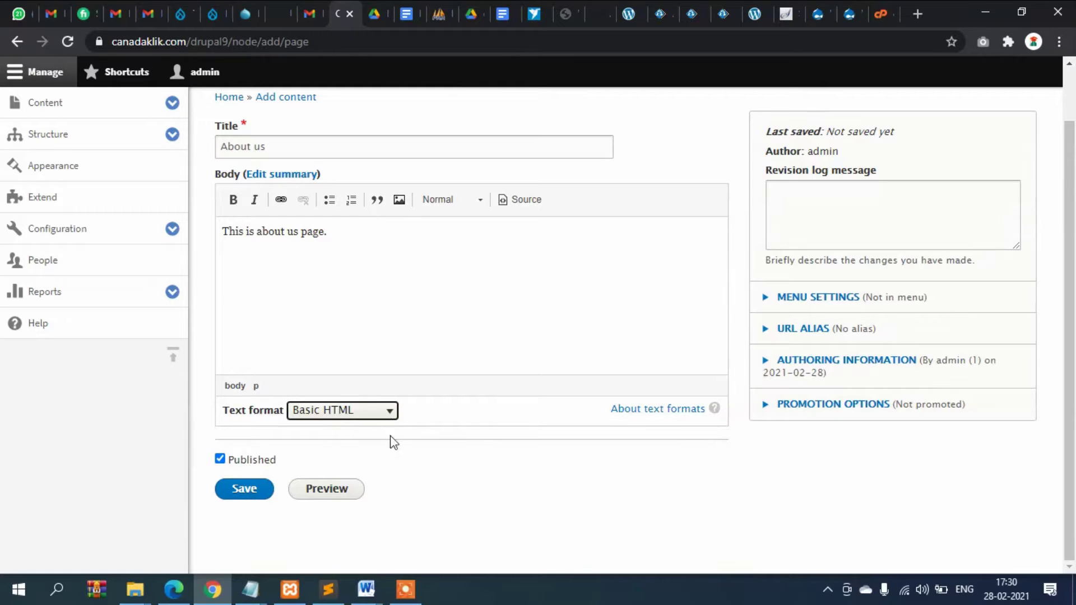
pyautogui.click(819, 298)
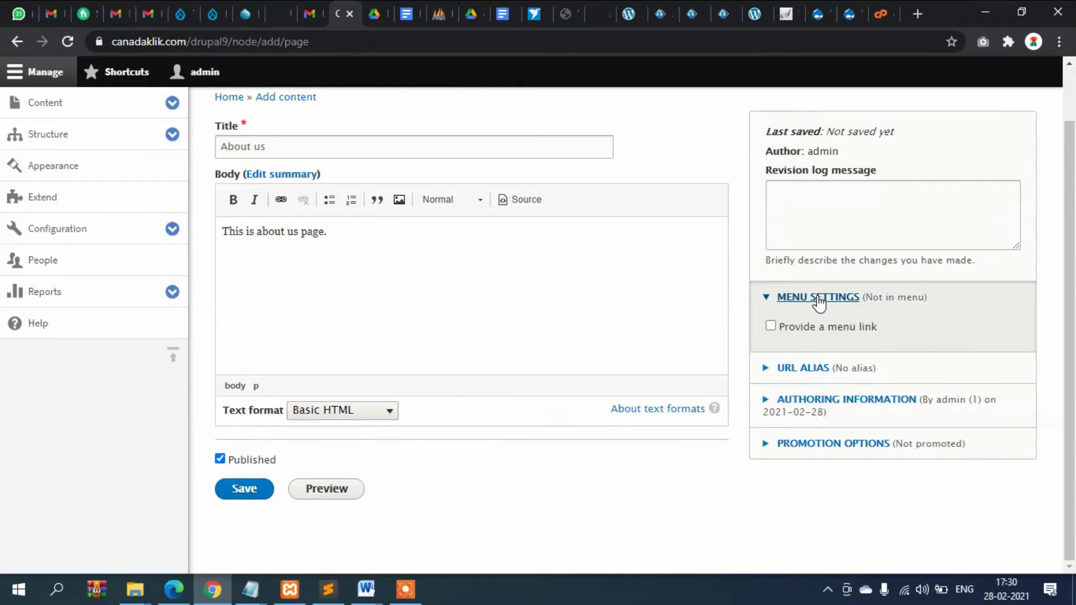
pyautogui.click(818, 299)
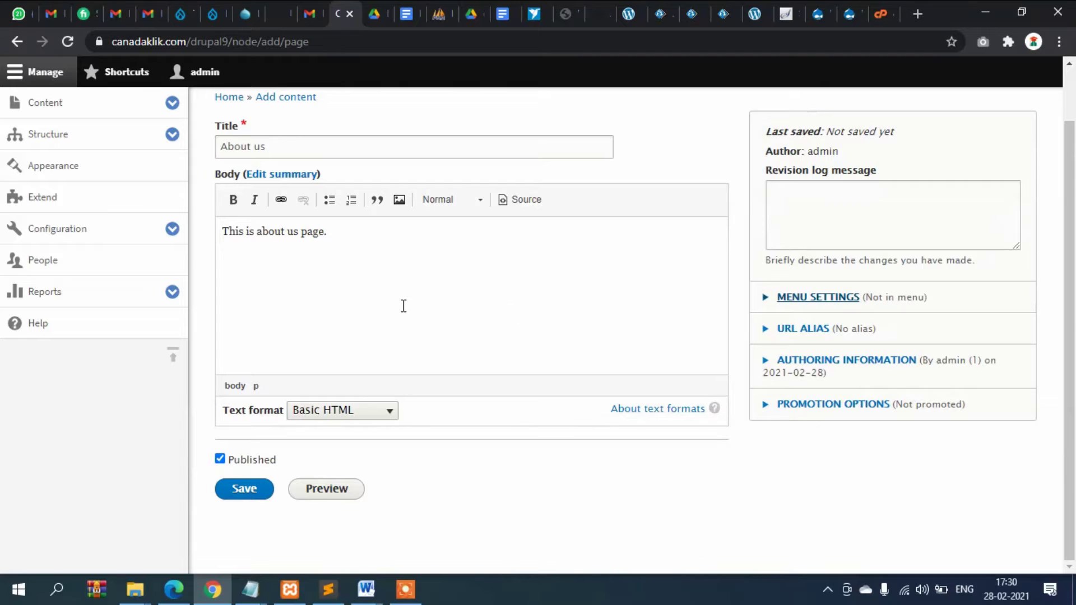
pyautogui.click(240, 500)
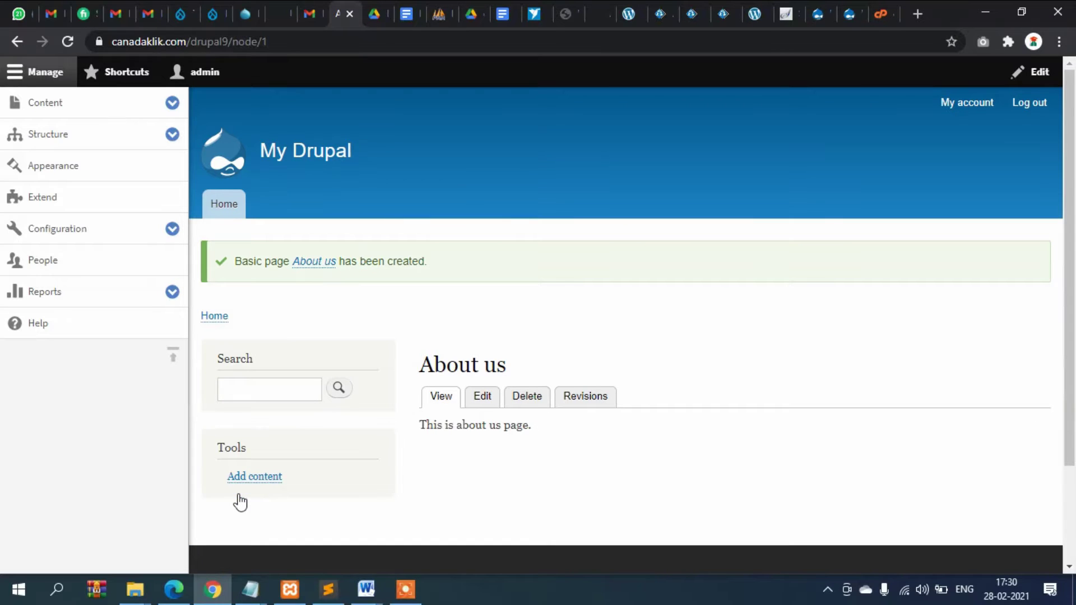
pyautogui.scroll(-2, 346, 310)
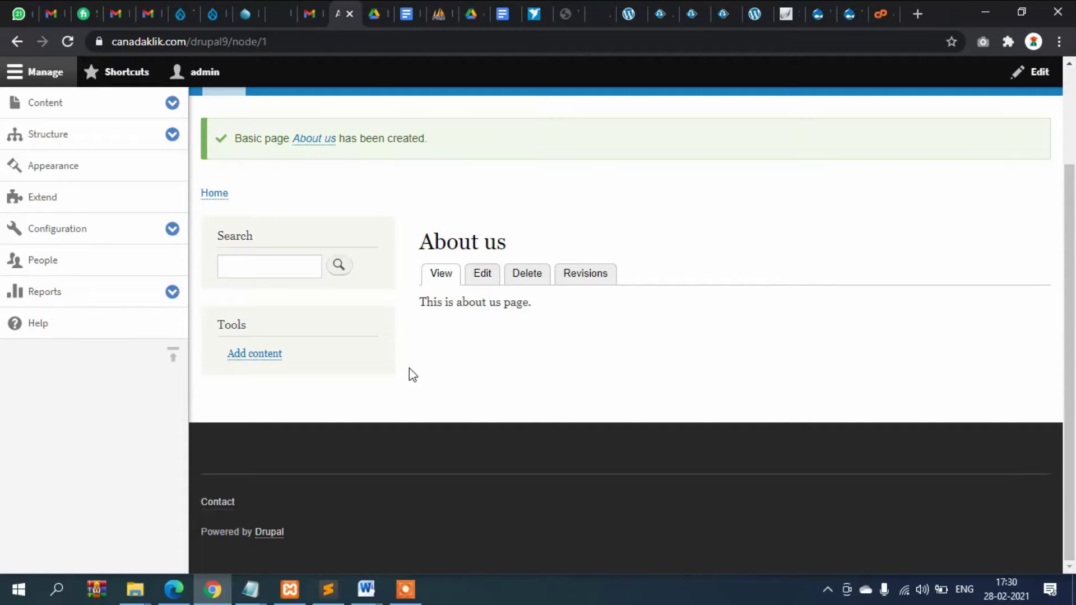
pyautogui.scroll(2, 331, 292)
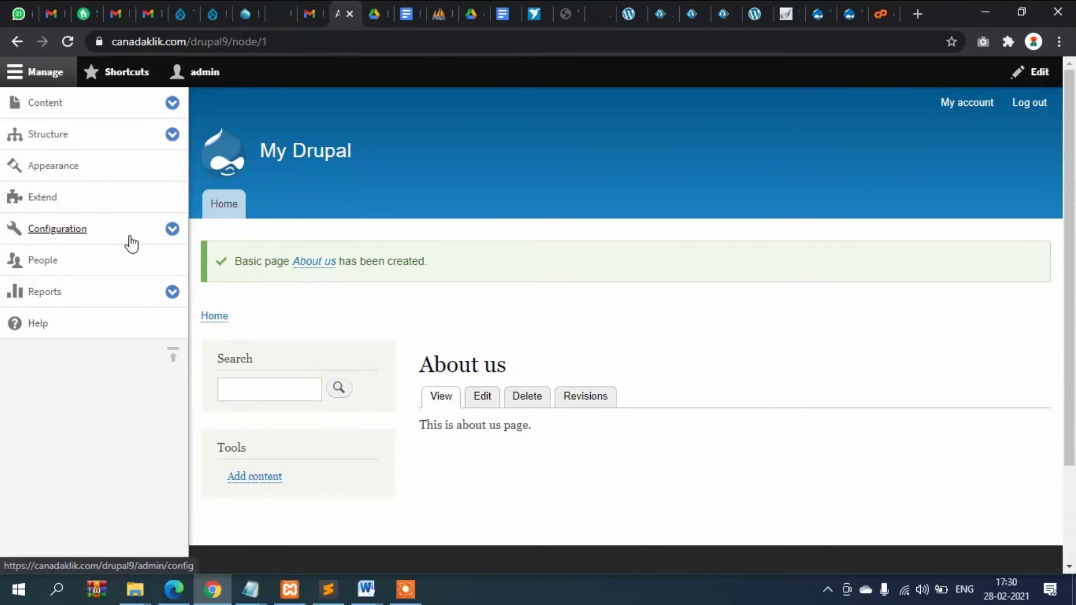
# Return to the content list and start creating another Basic page
pyautogui.click(45, 105)
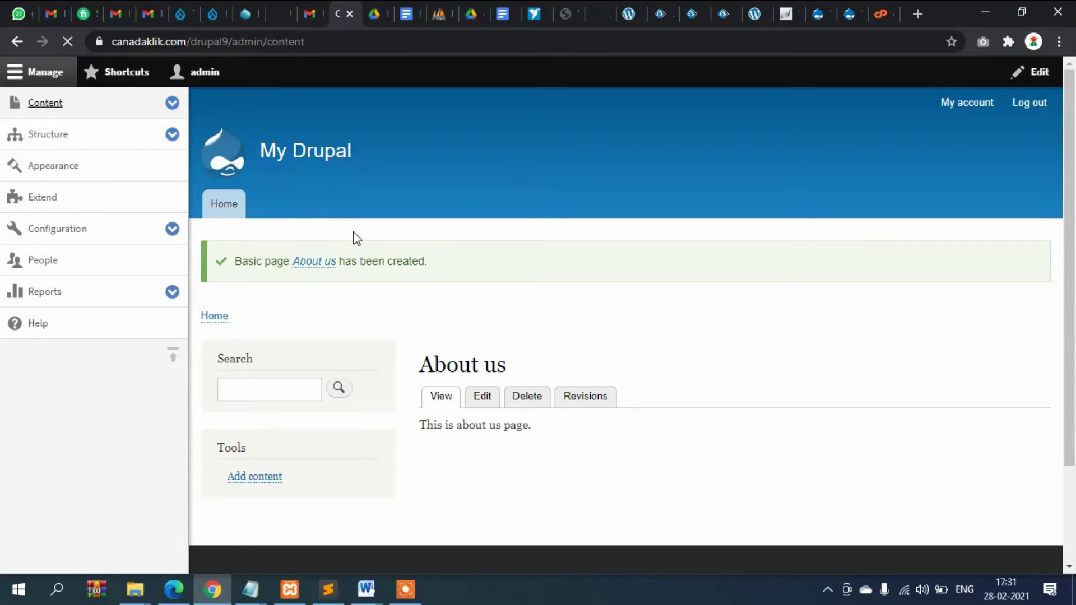
pyautogui.scroll(-3, 338, 264)
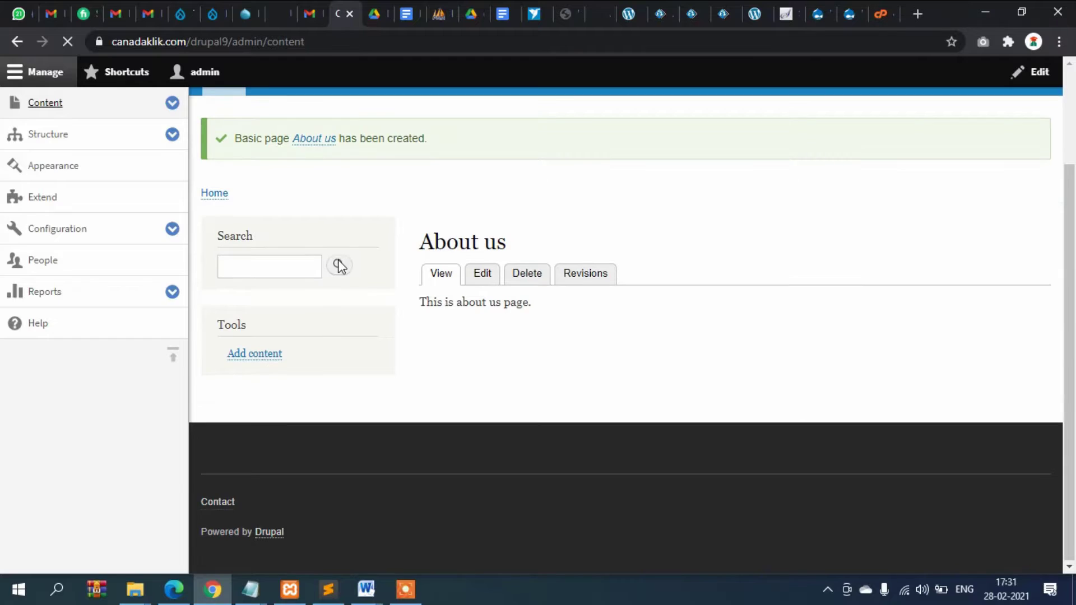
pyautogui.scroll(-1, 310, 288)
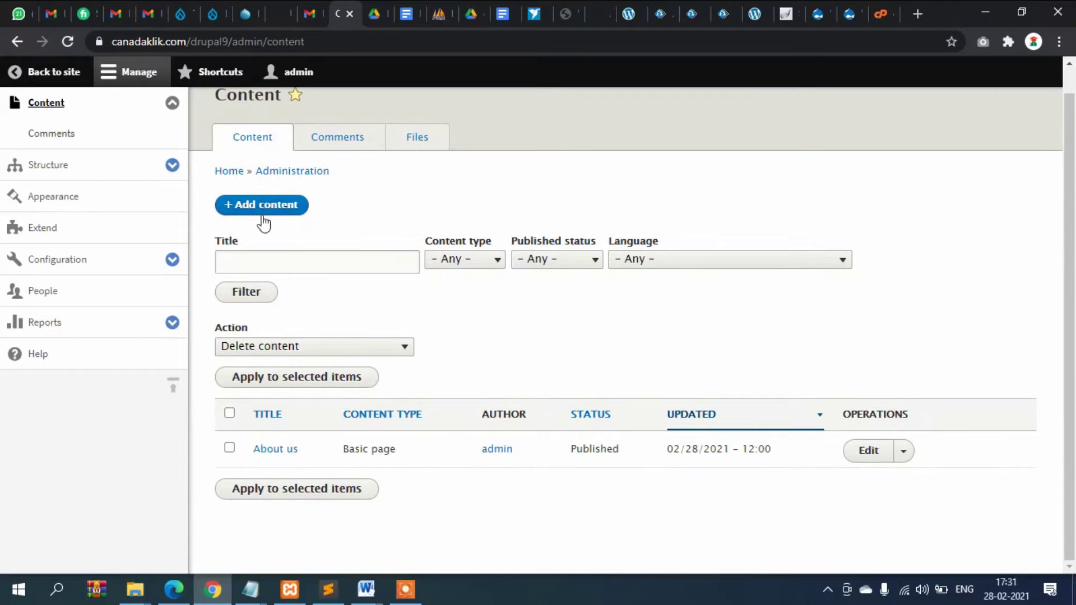
pyautogui.click(256, 213)
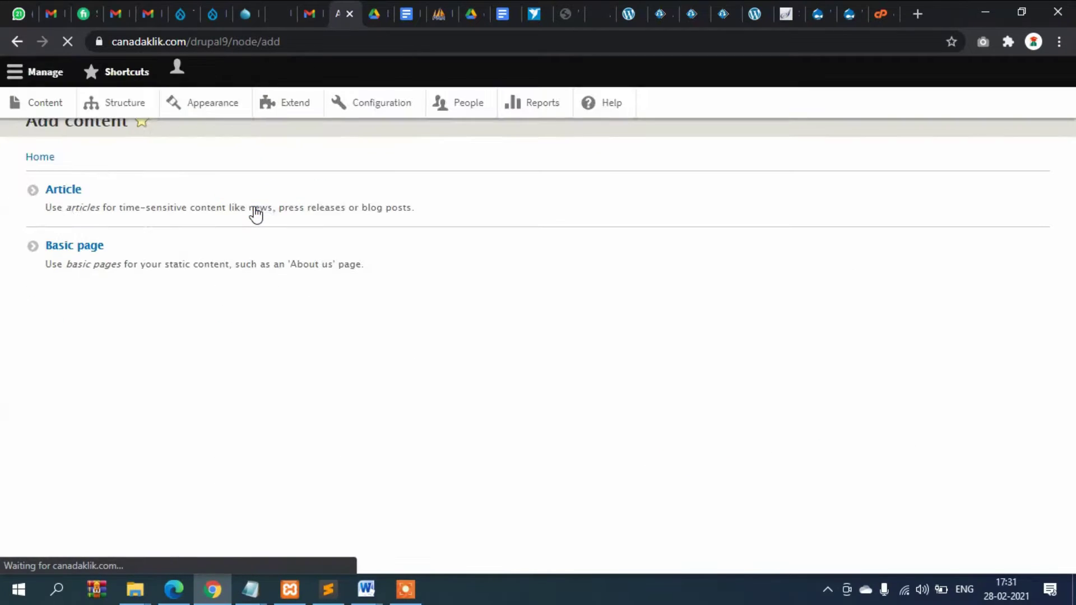
pyautogui.click(261, 252)
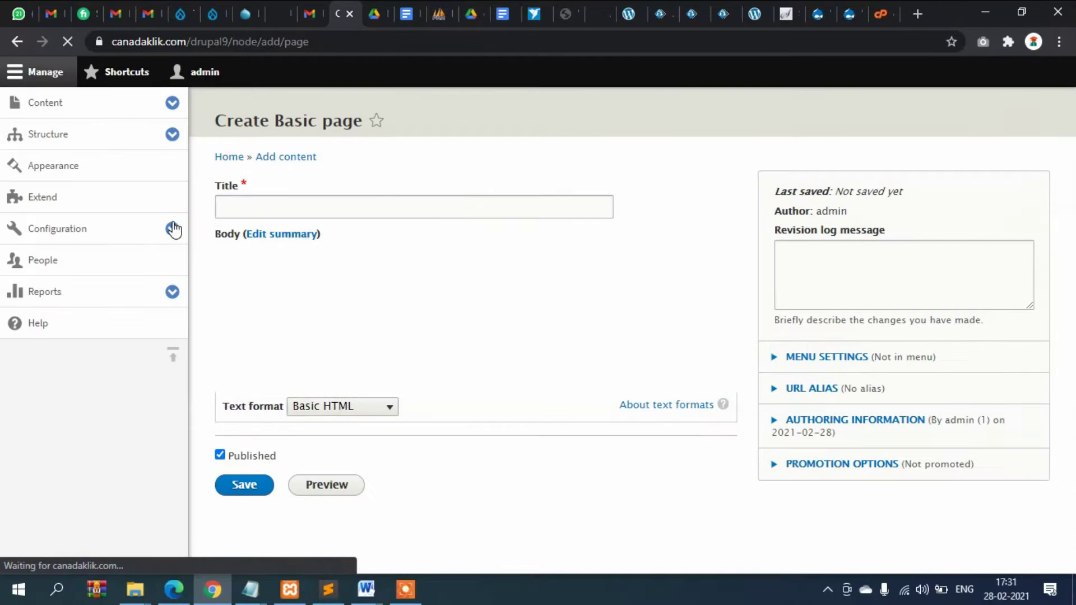
# Save the new page with the title "Services" and the body text "This is services page"
pyautogui.click(310, 201)
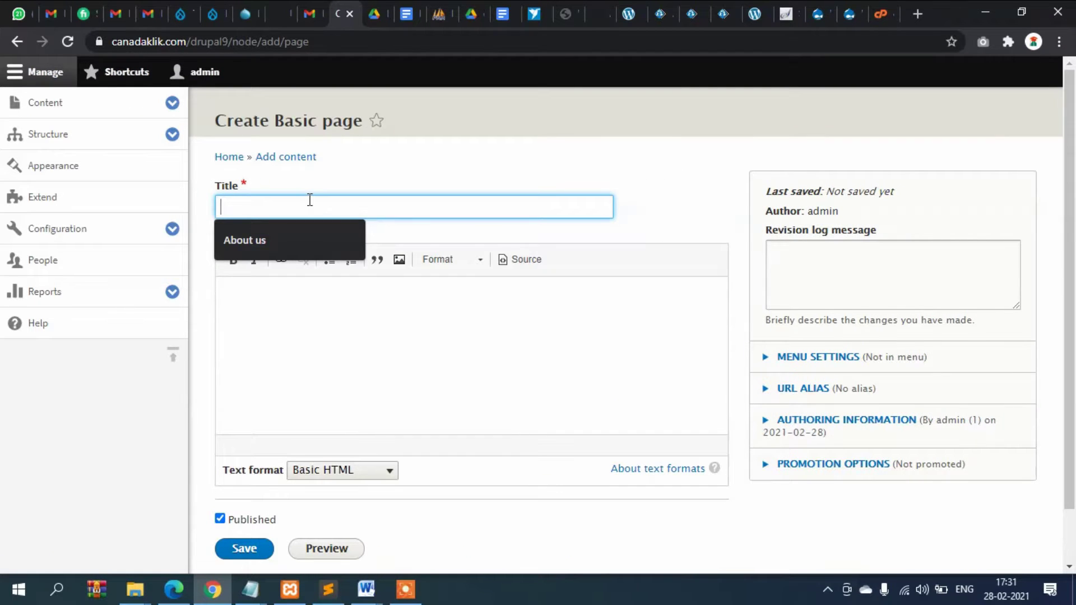
pyautogui.write('Services')
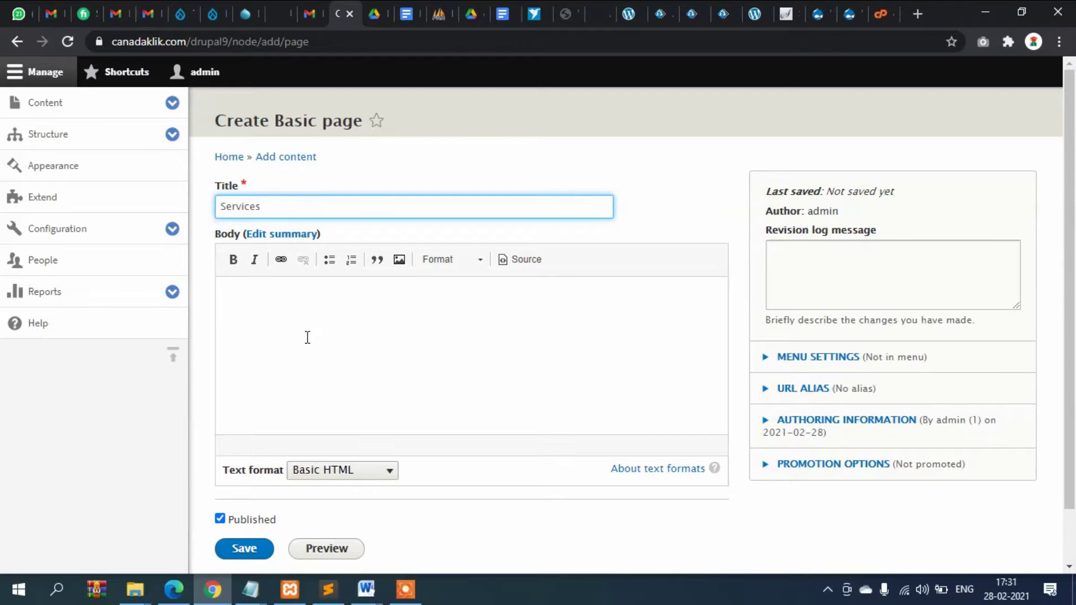
pyautogui.click(303, 313)
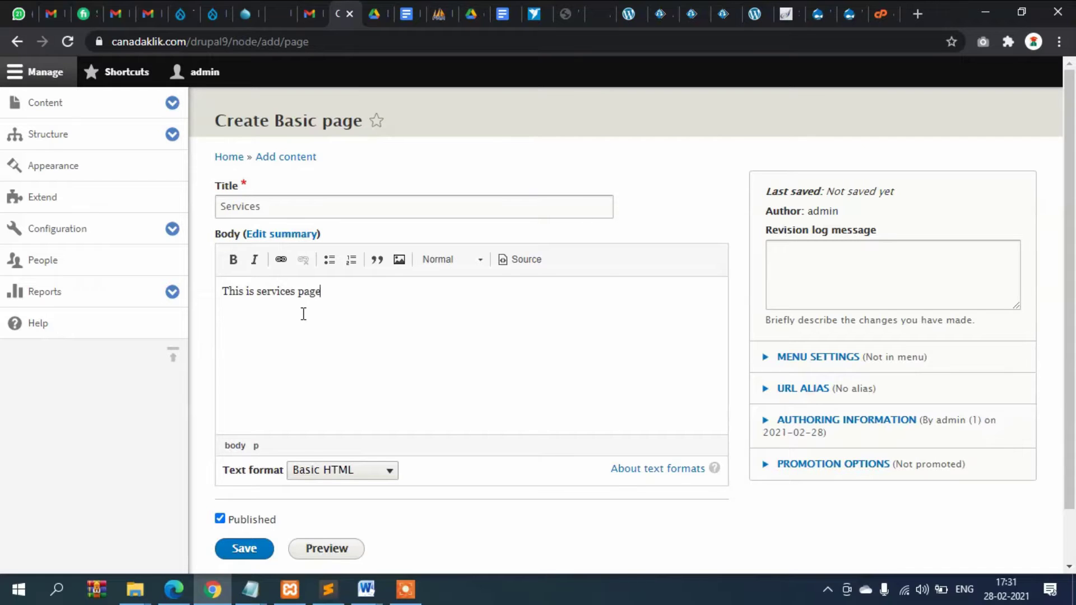
pyautogui.scroll(-1, 396, 307)
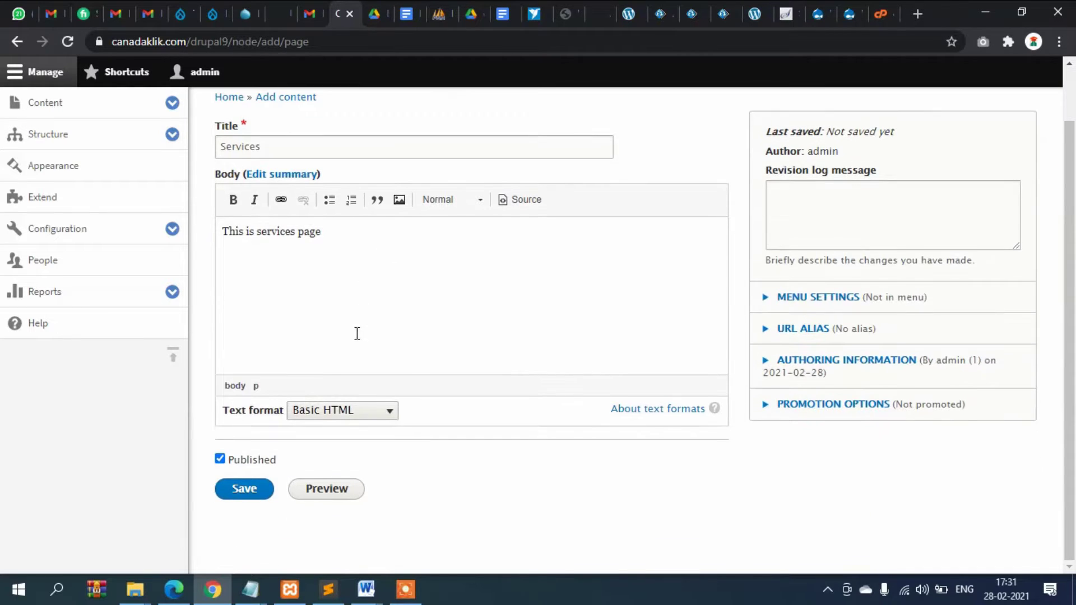
pyautogui.click(236, 496)
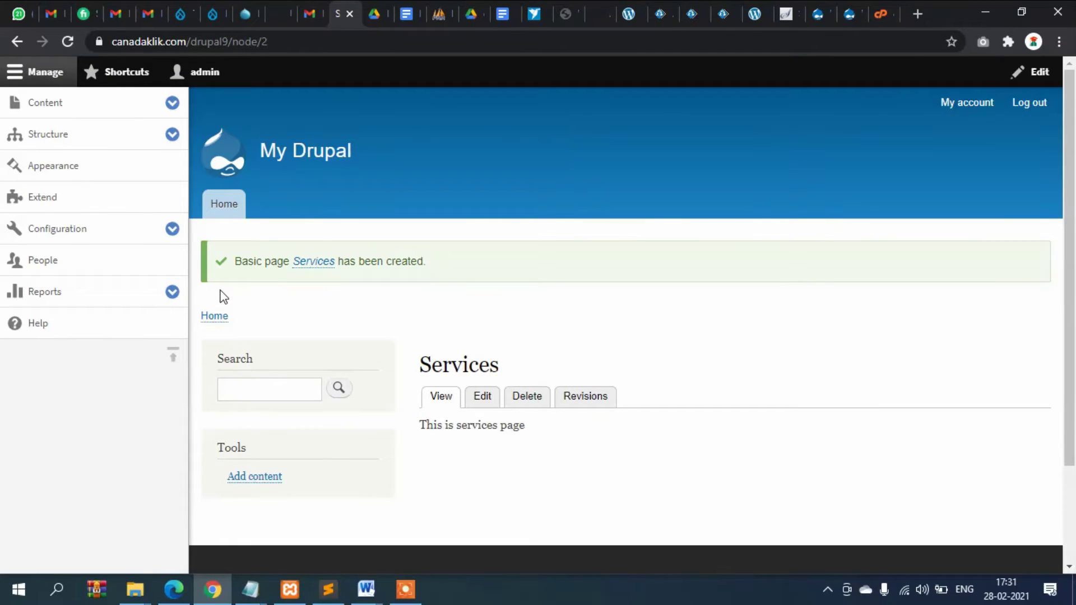
# Open the About us page for editing from the content list and check its body's HTML source view
pyautogui.click(68, 110)
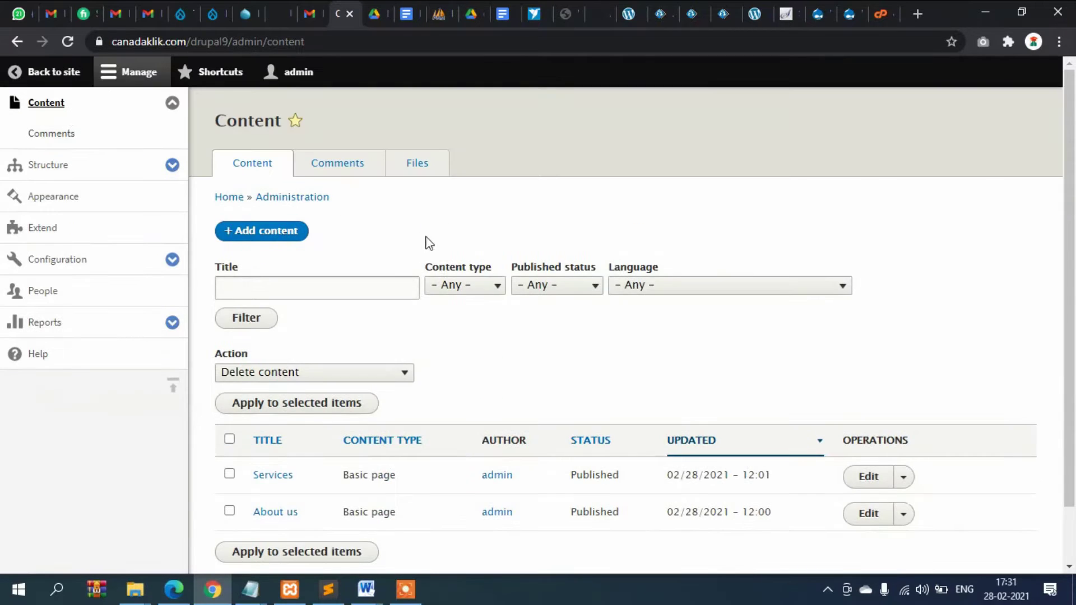
pyautogui.scroll(-1, 443, 280)
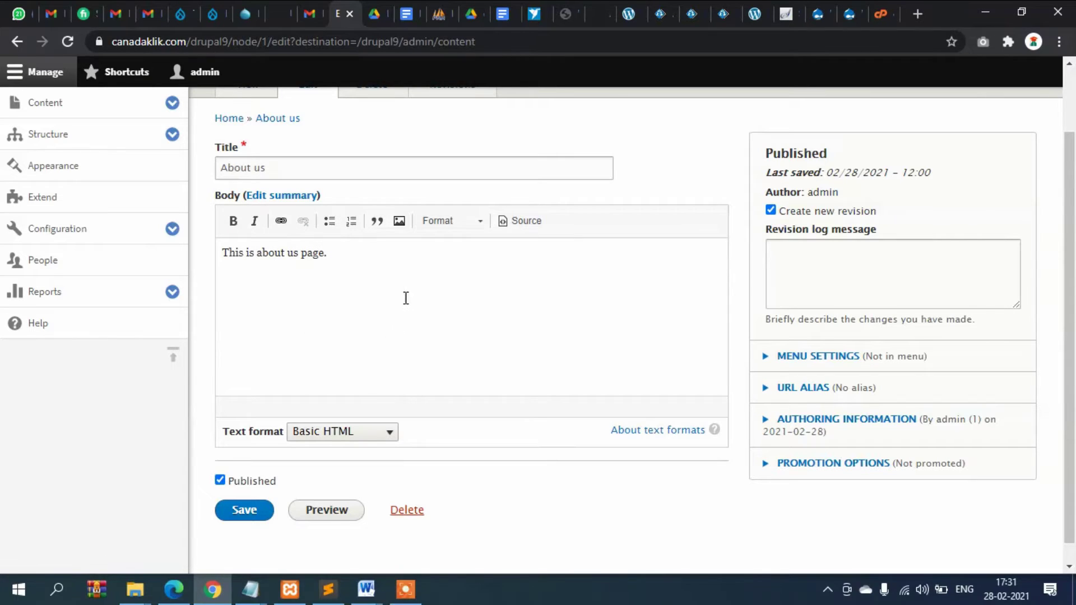
pyautogui.click(533, 223)
pyautogui.click(529, 229)
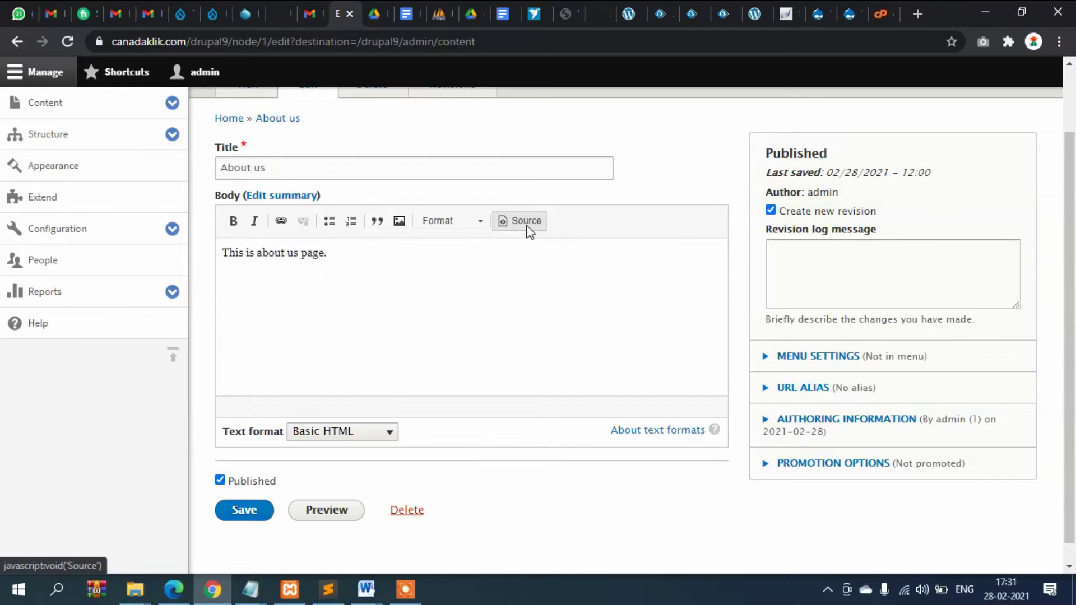
pyautogui.click(407, 324)
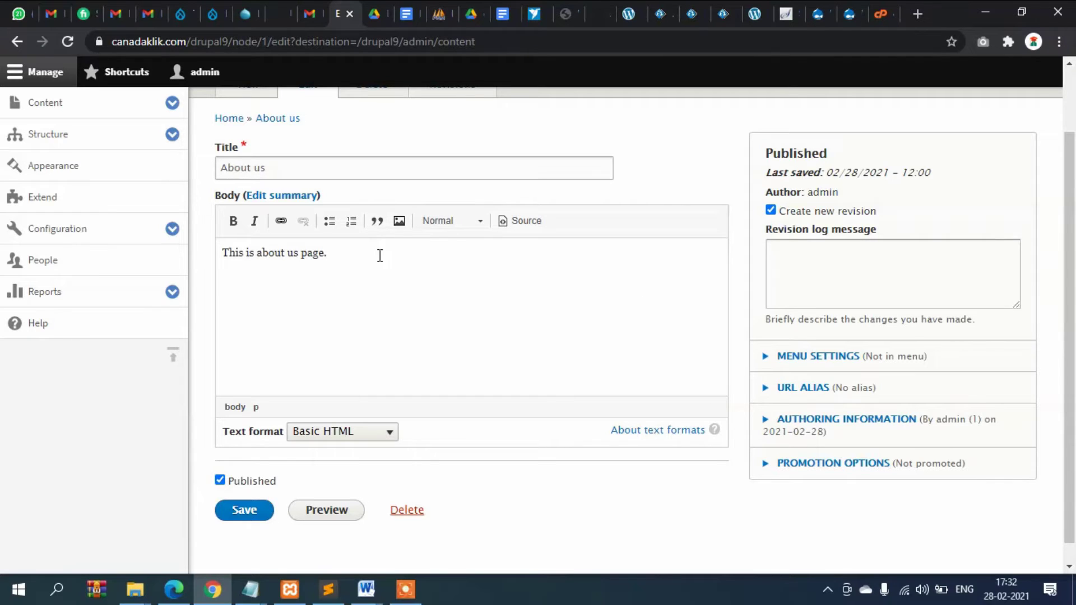
# Insert the image angular-developer.jpg into the About us page's body and save the page
pyautogui.click(399, 222)
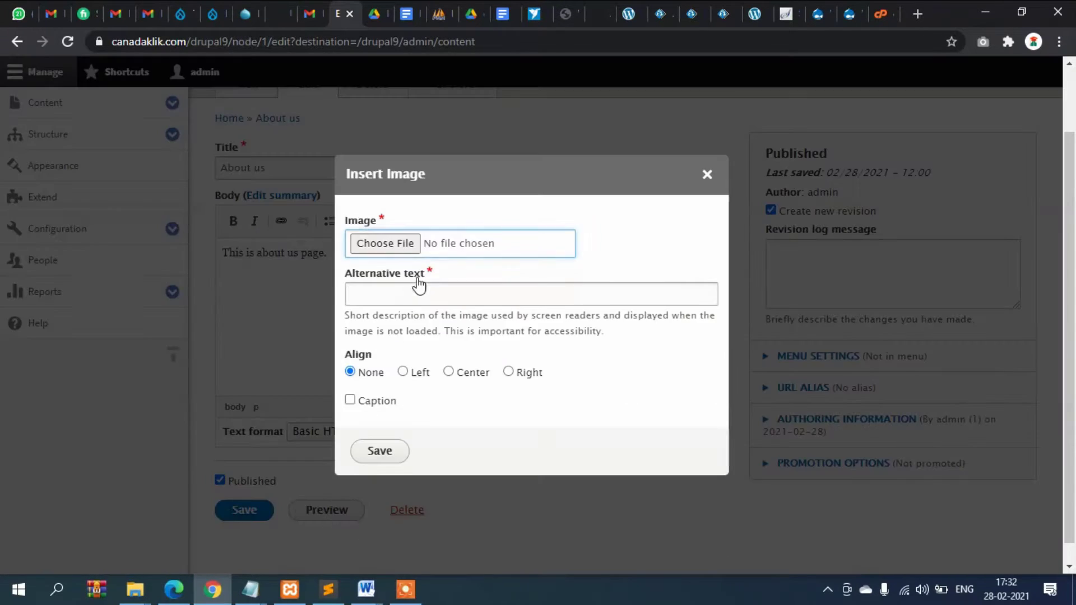
pyautogui.click(359, 244)
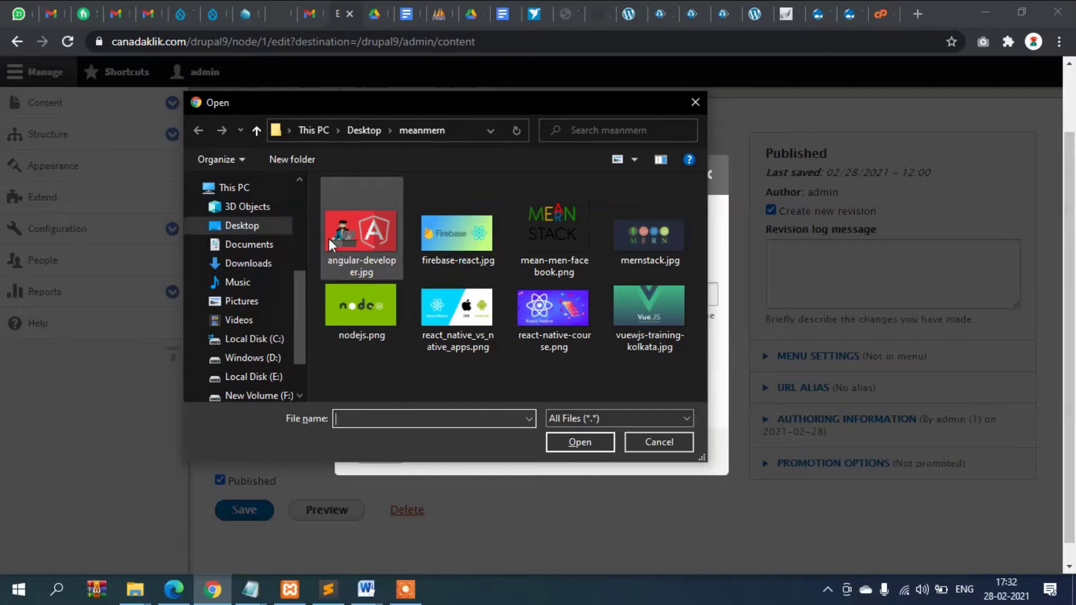
pyautogui.click(328, 238)
pyautogui.click(582, 441)
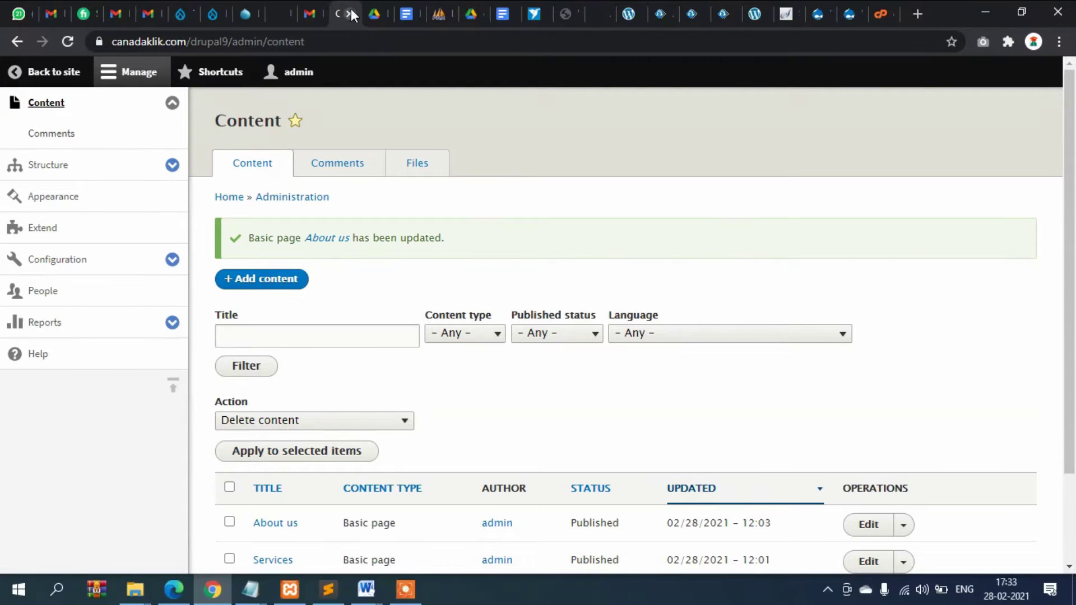
# Move the Drupal content page's browser tab to the end of the open tabs
pyautogui.moveTo(351, 8); pyautogui.dragTo(887, 10)
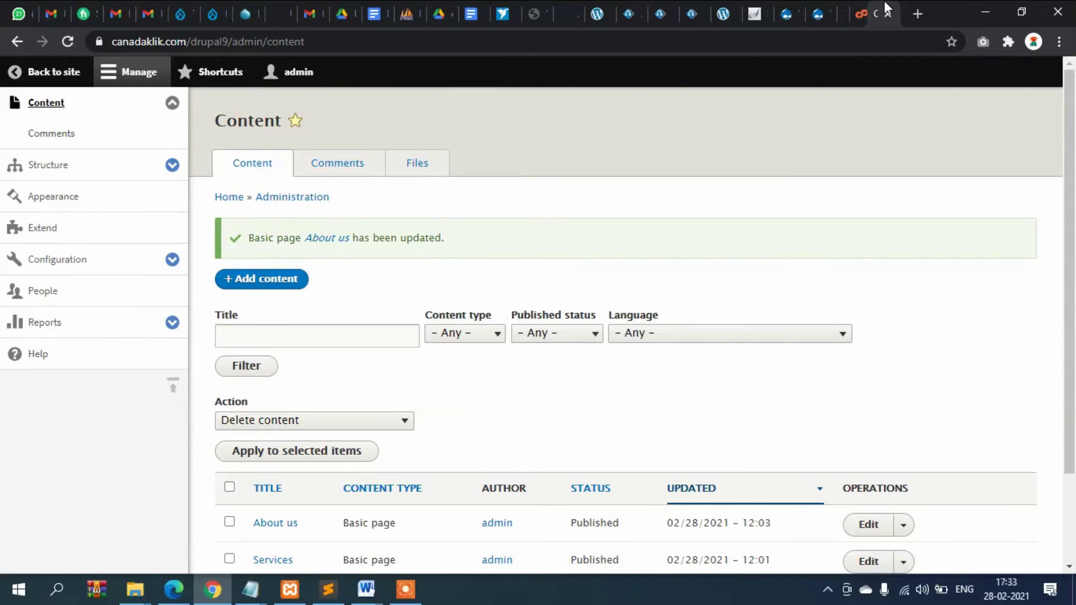
# Copy the site address up to /drupal9 and load that front page in a new incognito window
pyautogui.scroll(-3, 819, 242)
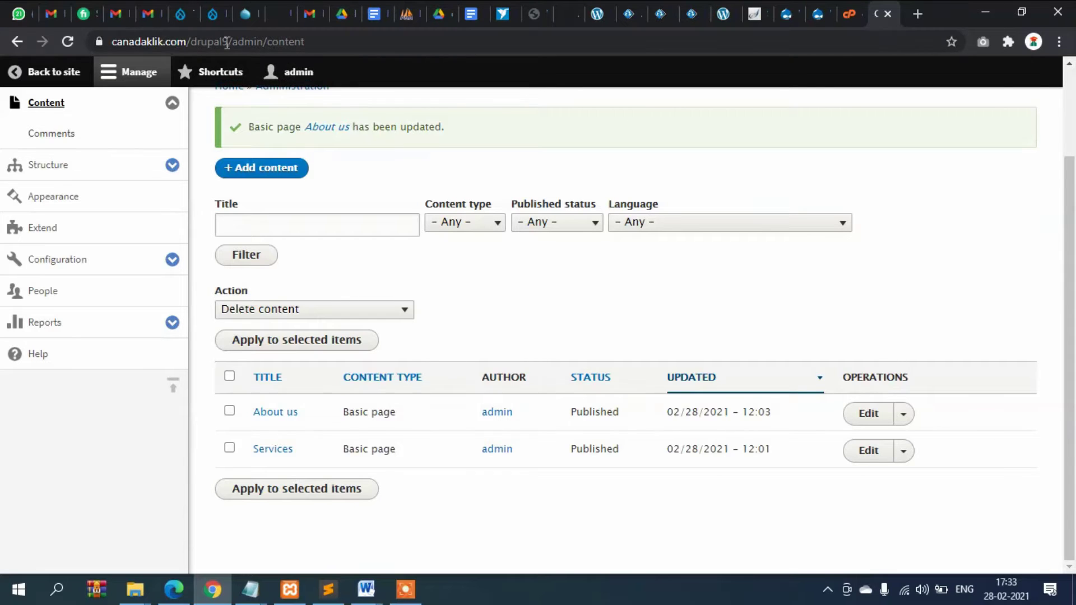
pyautogui.moveTo(234, 41); pyautogui.dragTo(85, 38)
pyautogui.hotkey('ctrl', 'c')
pyautogui.click(218, 589)
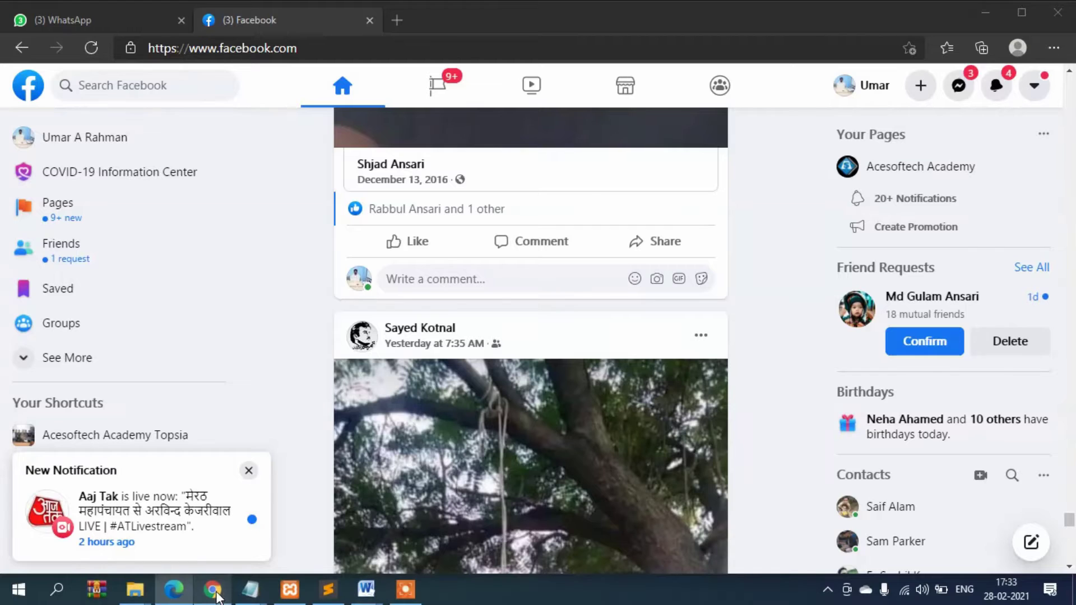
pyautogui.click(215, 597)
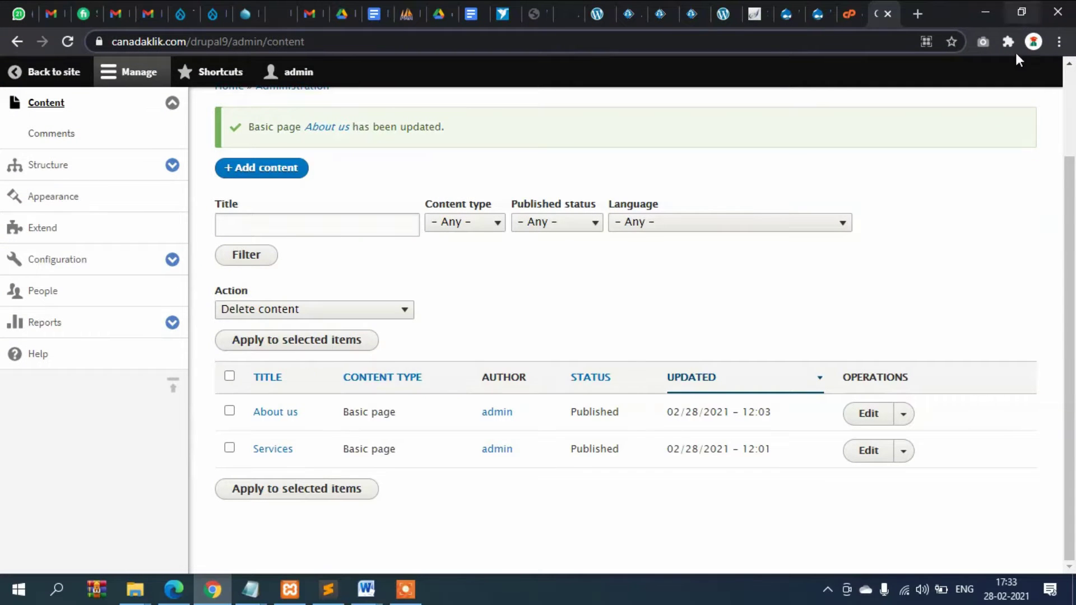
pyautogui.click(1059, 41)
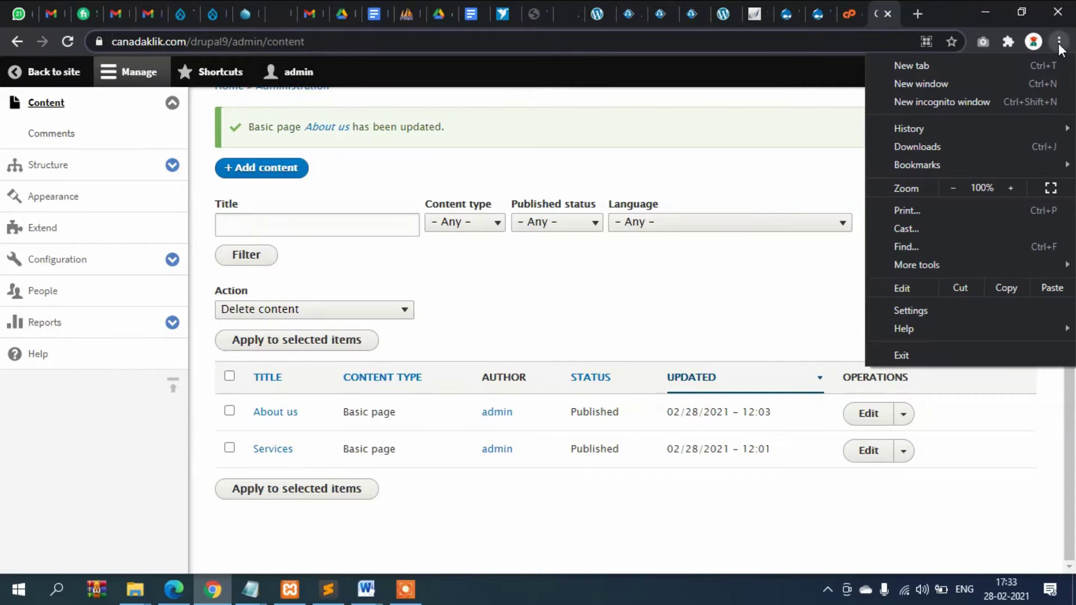
pyautogui.click(951, 104)
pyautogui.hotkey('ctrl', 'v')
pyautogui.press('Return')
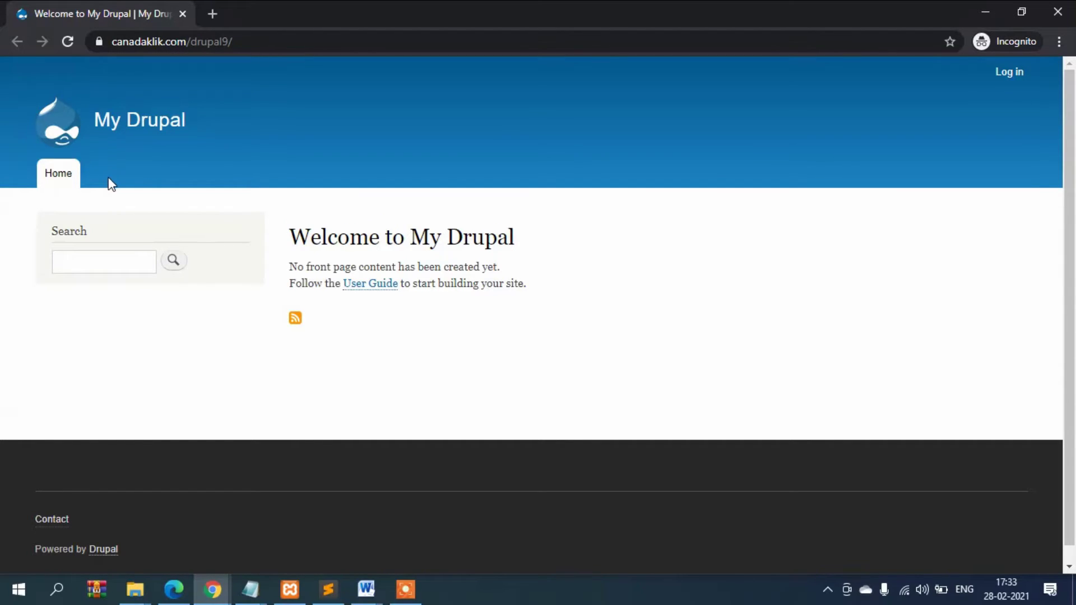
# Back in the admin window, edit the About us page to provide a menu link under <Main navigation> and save it
pyautogui.moveTo(212, 589)
pyautogui.click(159, 541)
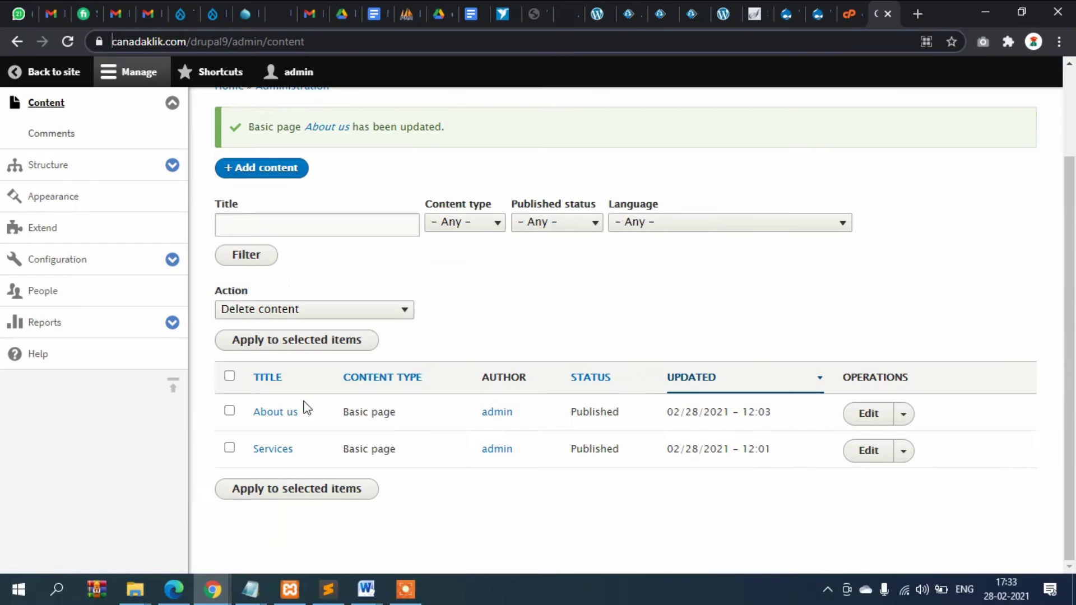
pyautogui.click(869, 414)
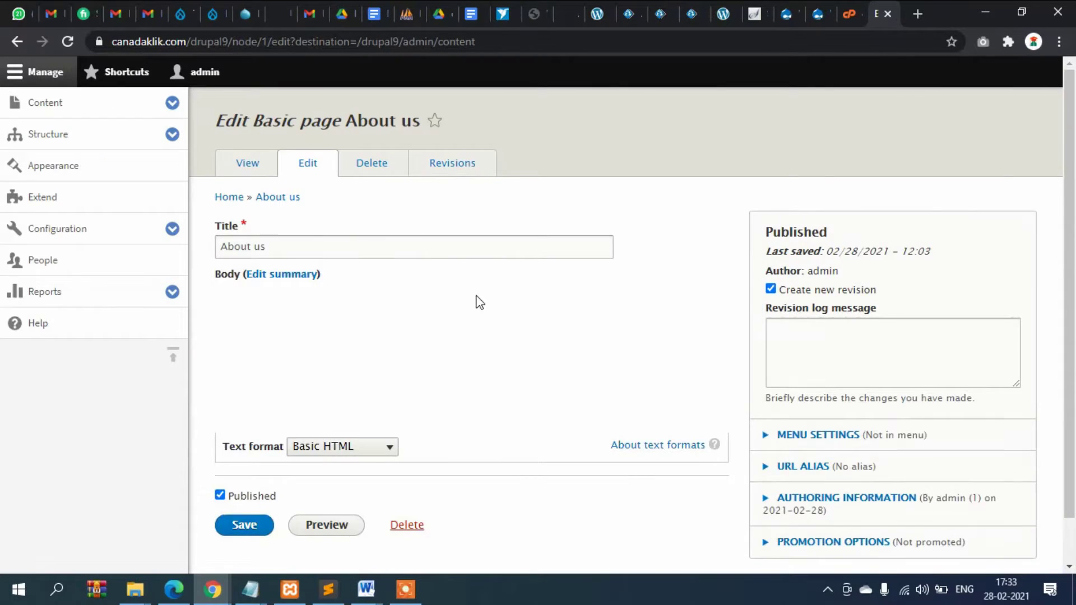
pyautogui.scroll(-1, 897, 314)
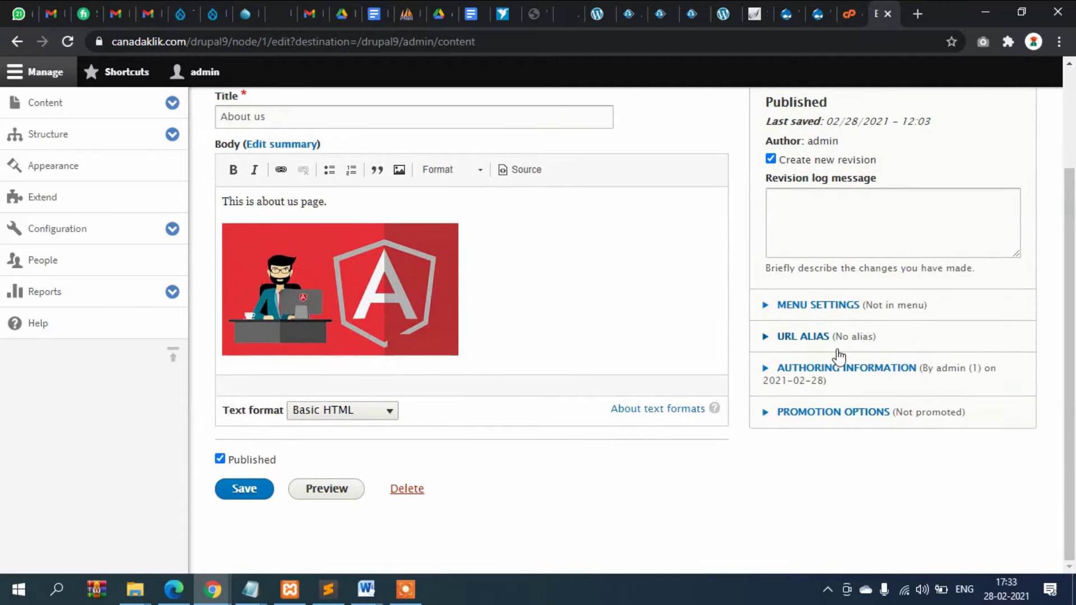
pyautogui.click(817, 308)
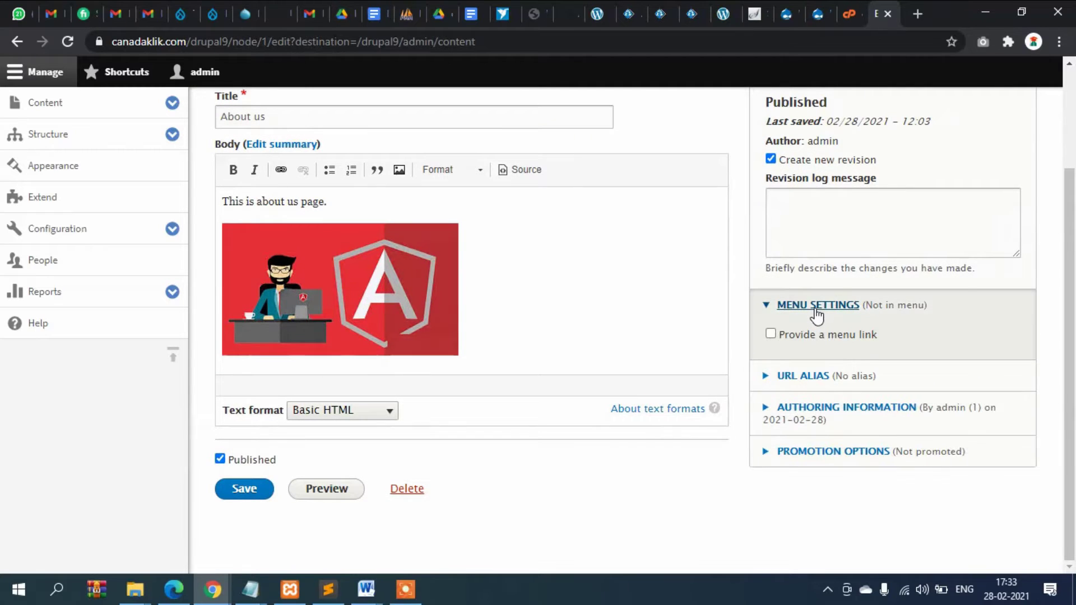
pyautogui.click(772, 334)
pyautogui.scroll(-3, 929, 319)
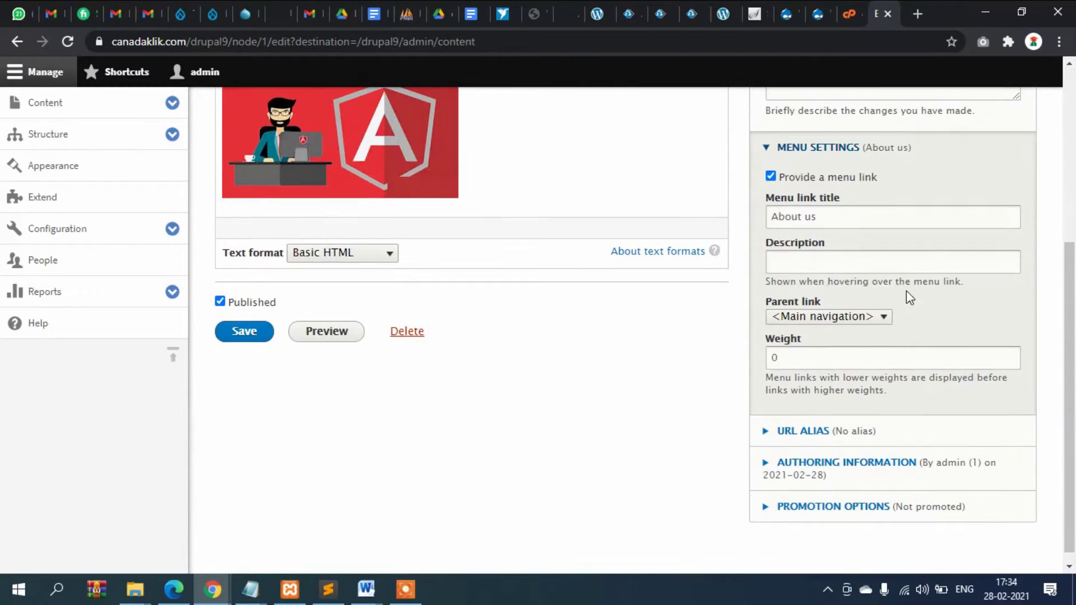
pyautogui.scroll(-1, 841, 263)
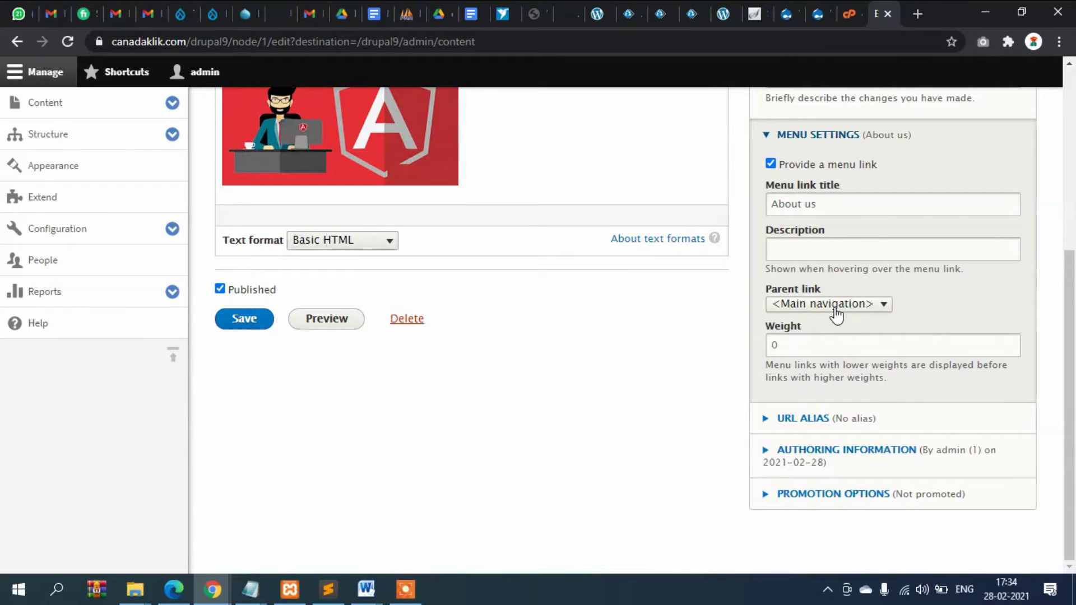
pyautogui.click(245, 327)
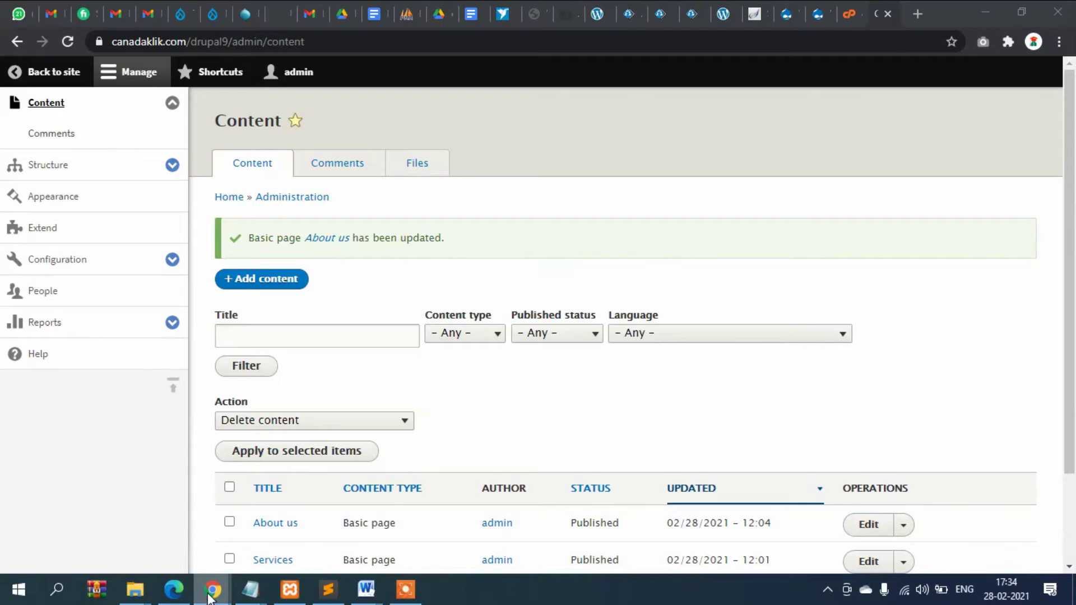
# Reload the front page in the incognito window and check the About us and Home menu links
pyautogui.moveTo(212, 589)
pyautogui.click(301, 533)
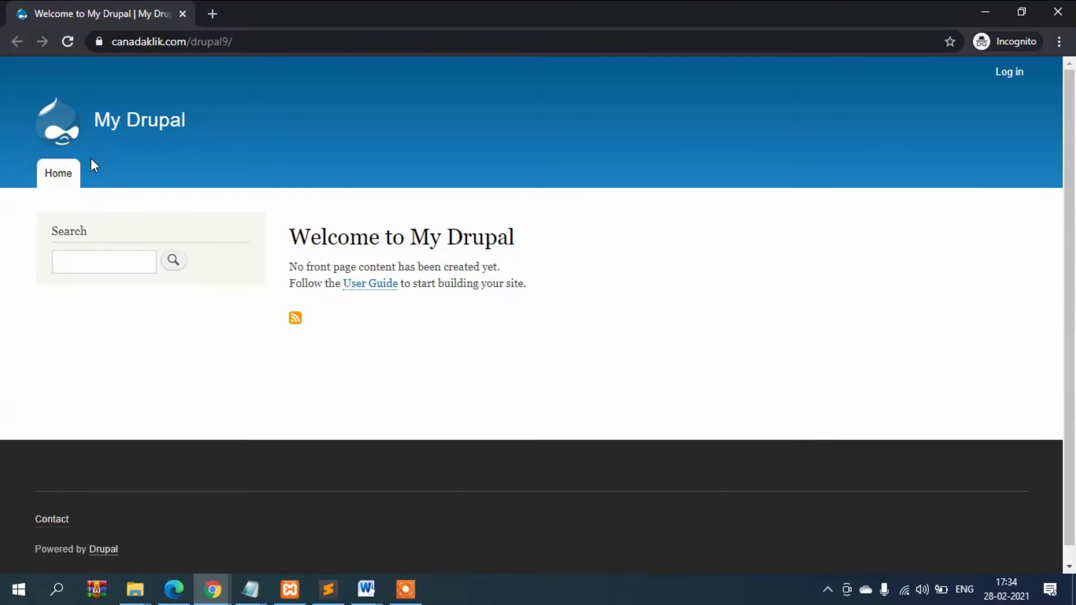
pyautogui.click(67, 42)
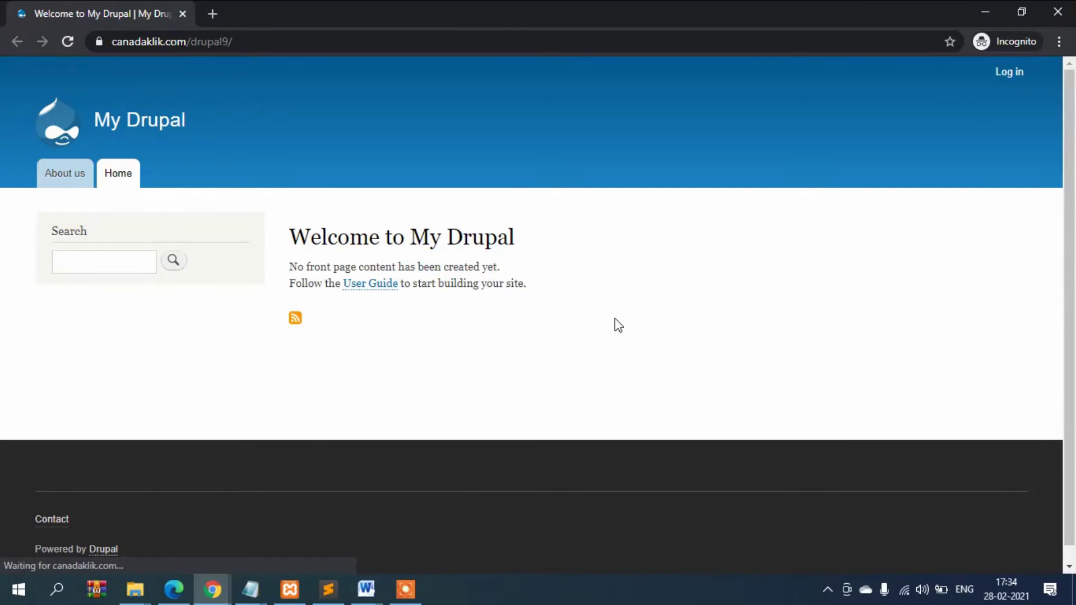
pyautogui.click(55, 176)
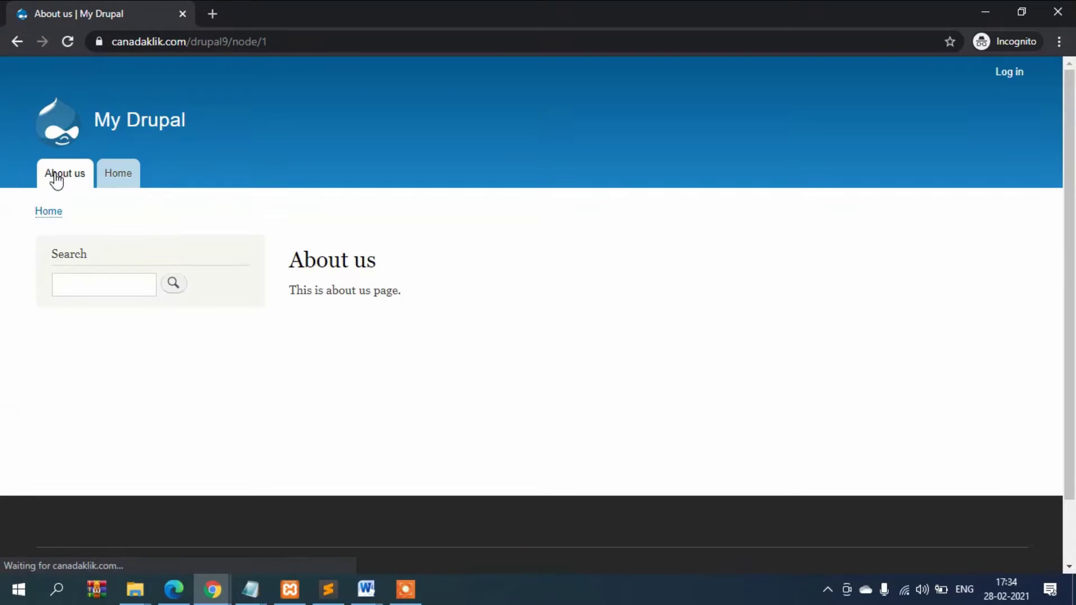
pyautogui.scroll(-2, 351, 301)
pyautogui.scroll(2, 183, 277)
pyautogui.click(109, 178)
pyautogui.click(81, 179)
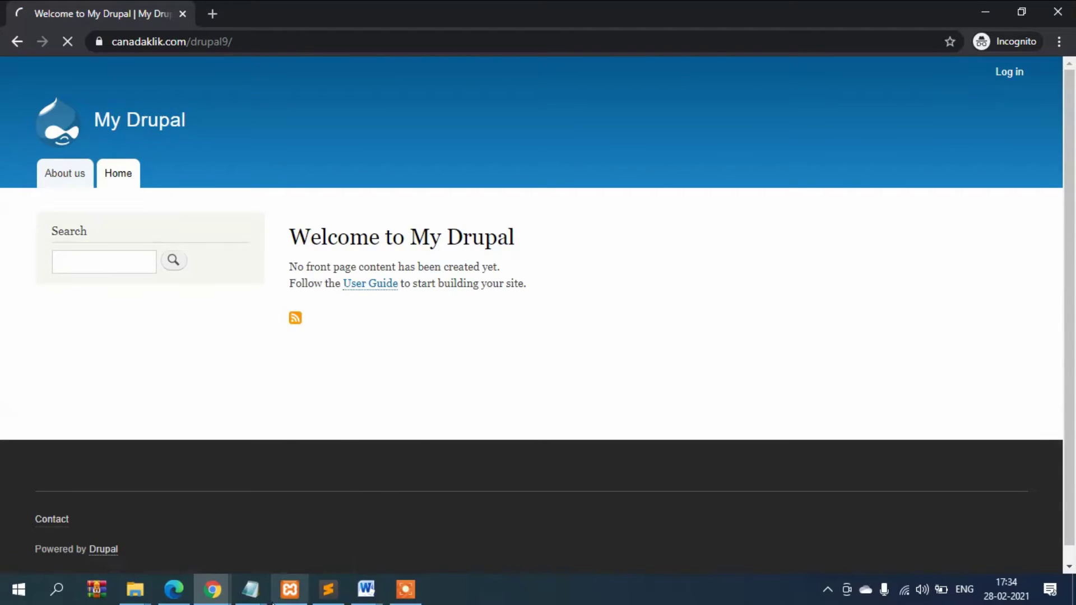
# Return to the admin window and open the site structure's list of menus
pyautogui.moveTo(212, 590)
pyautogui.click(139, 550)
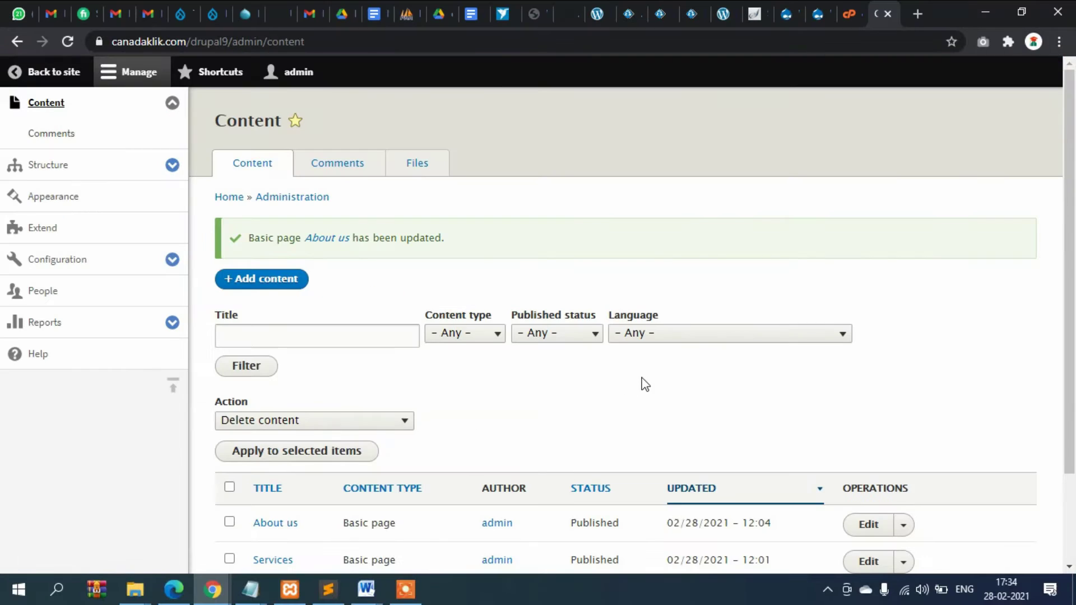
pyautogui.scroll(-2, 641, 382)
pyautogui.scroll(2, 548, 350)
pyautogui.click(56, 170)
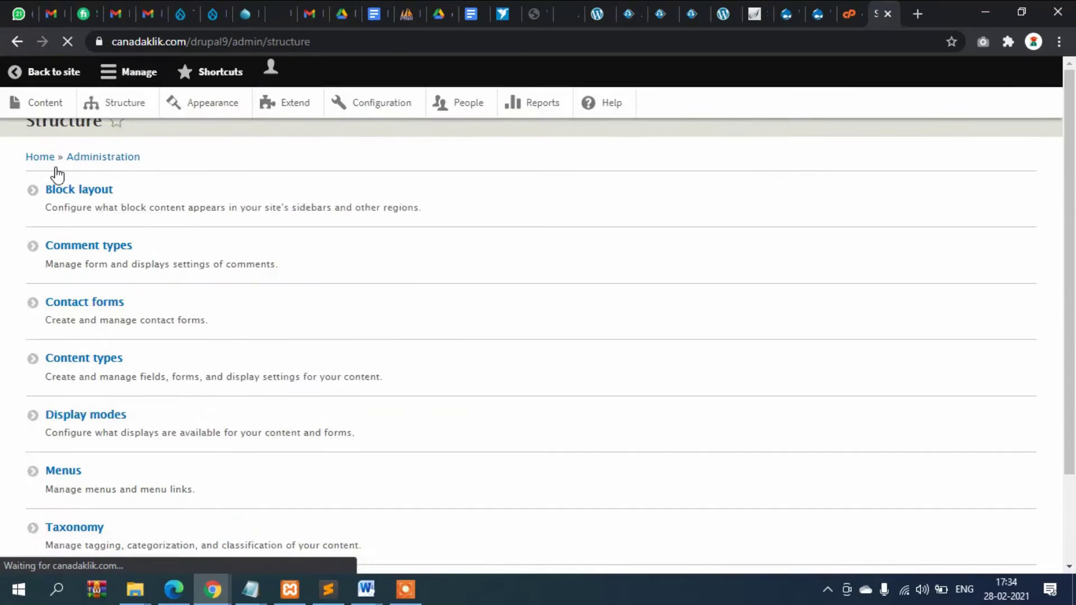
pyautogui.scroll(-1, 359, 269)
pyautogui.scroll(1, 375, 283)
pyautogui.scroll(-2, 375, 283)
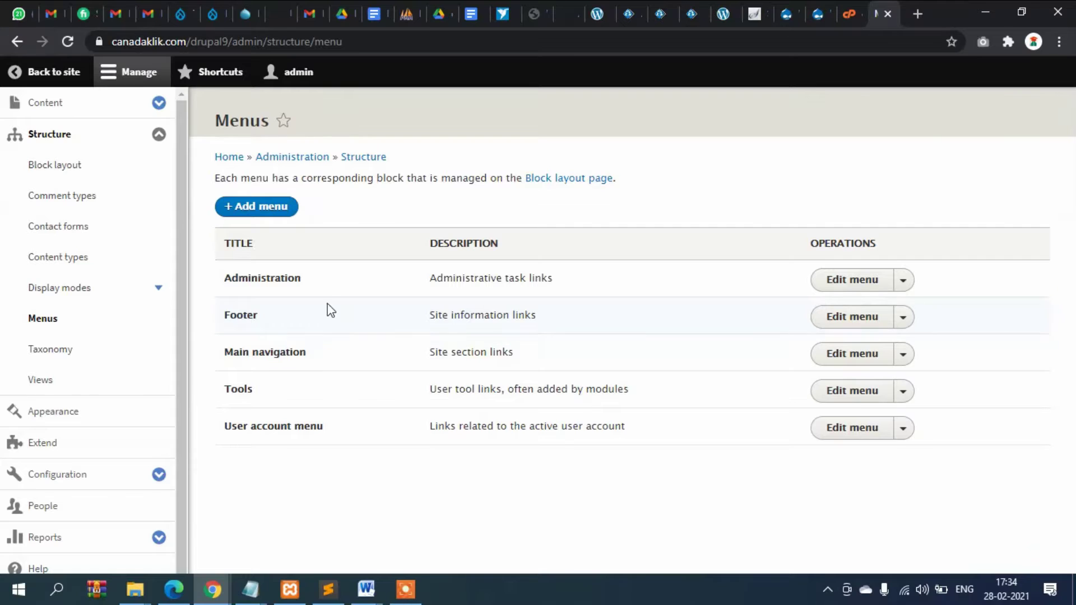
# Move the Home link above About us in the Main navigation menu and save the menu
pyautogui.moveTo(238, 355); pyautogui.dragTo(318, 353)
pyautogui.click(845, 359)
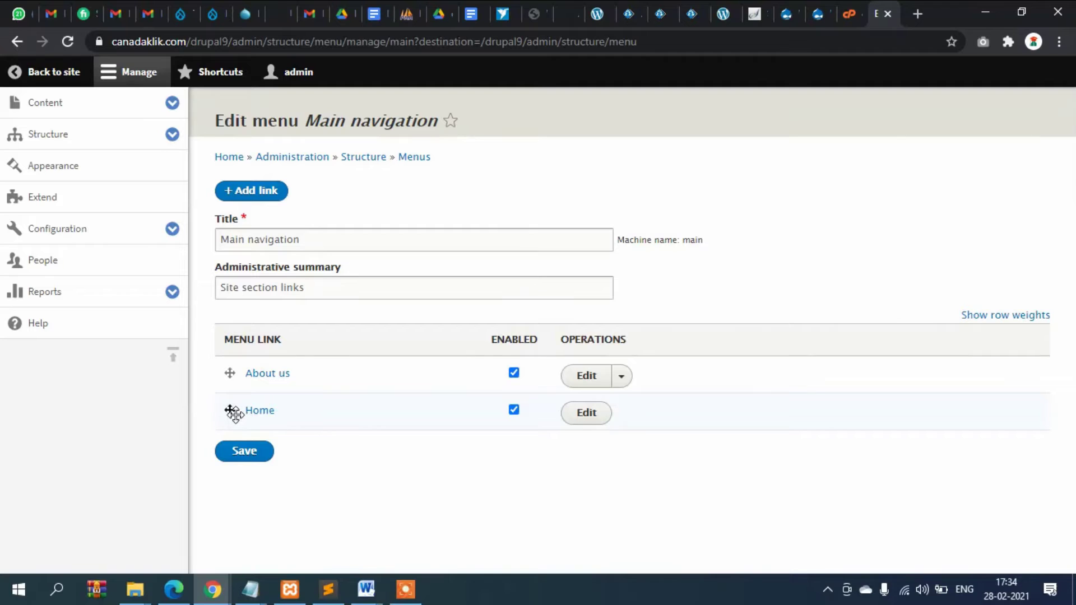
pyautogui.moveTo(226, 411); pyautogui.dragTo(230, 375)
pyautogui.click(246, 495)
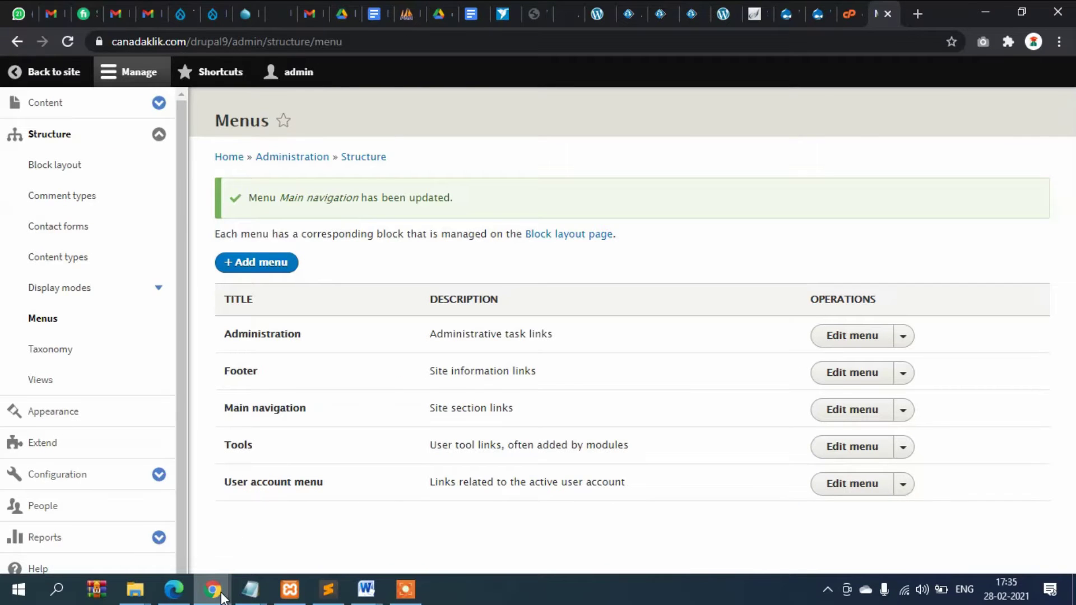
# Check the menu order in the incognito window by opening the Home and About us pages in turn
pyautogui.moveTo(223, 594)
pyautogui.click(338, 527)
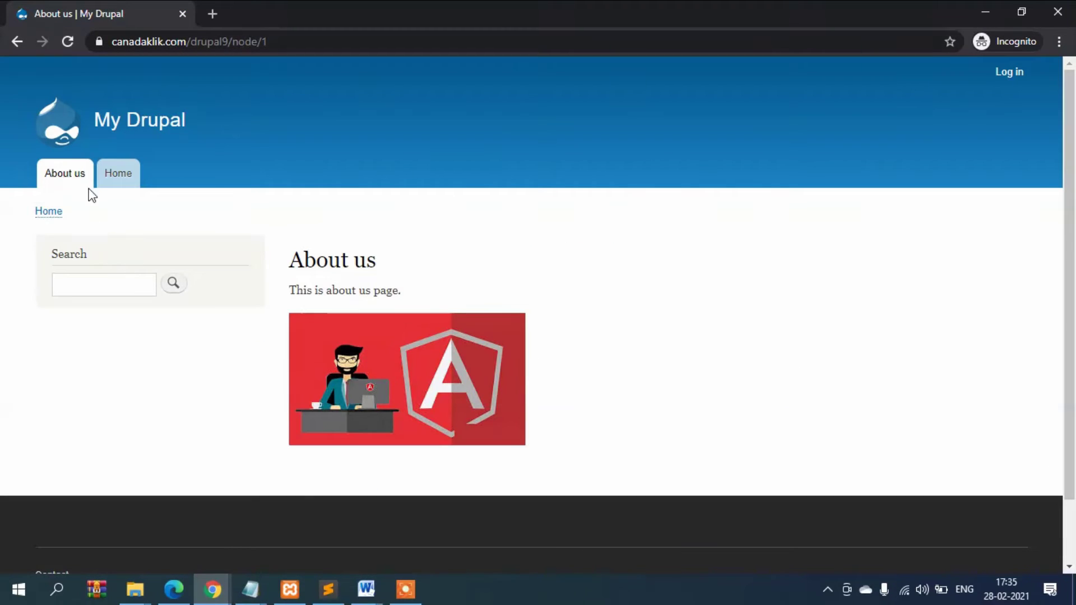
pyautogui.click(113, 128)
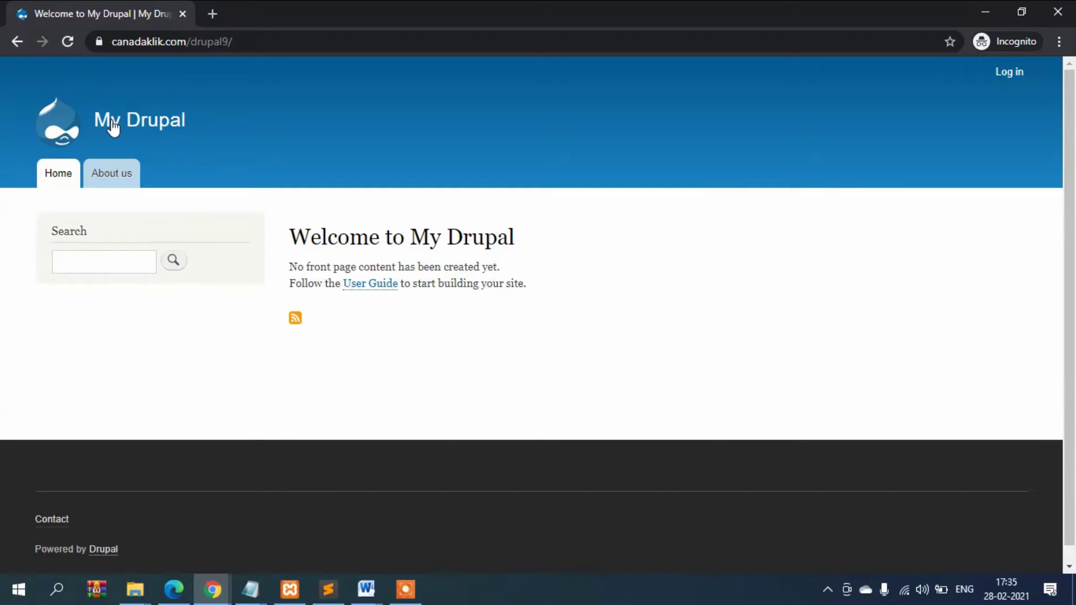
pyautogui.click(113, 177)
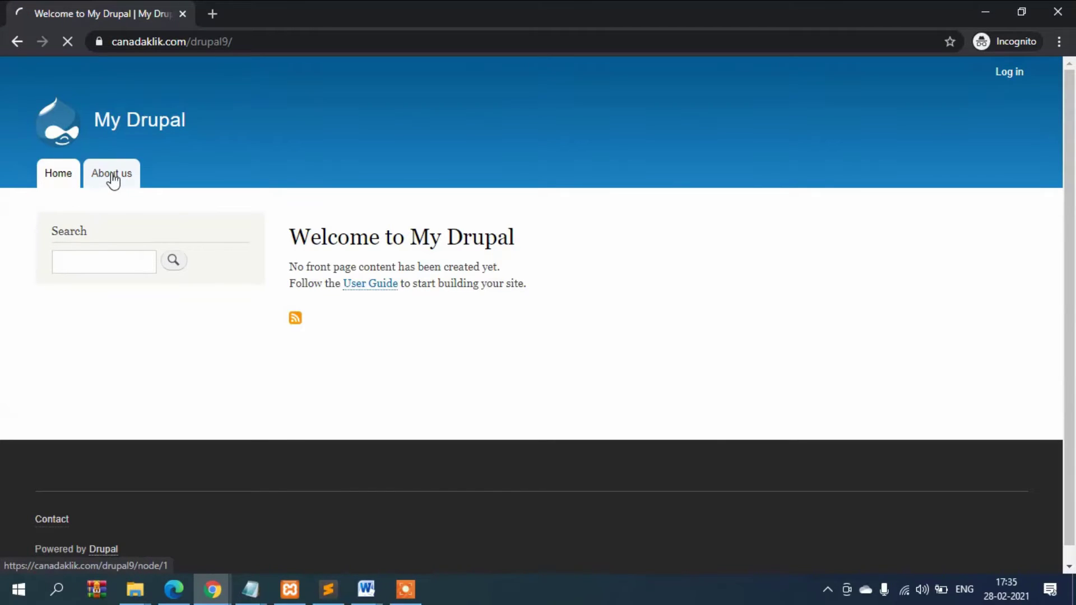
pyautogui.click(60, 177)
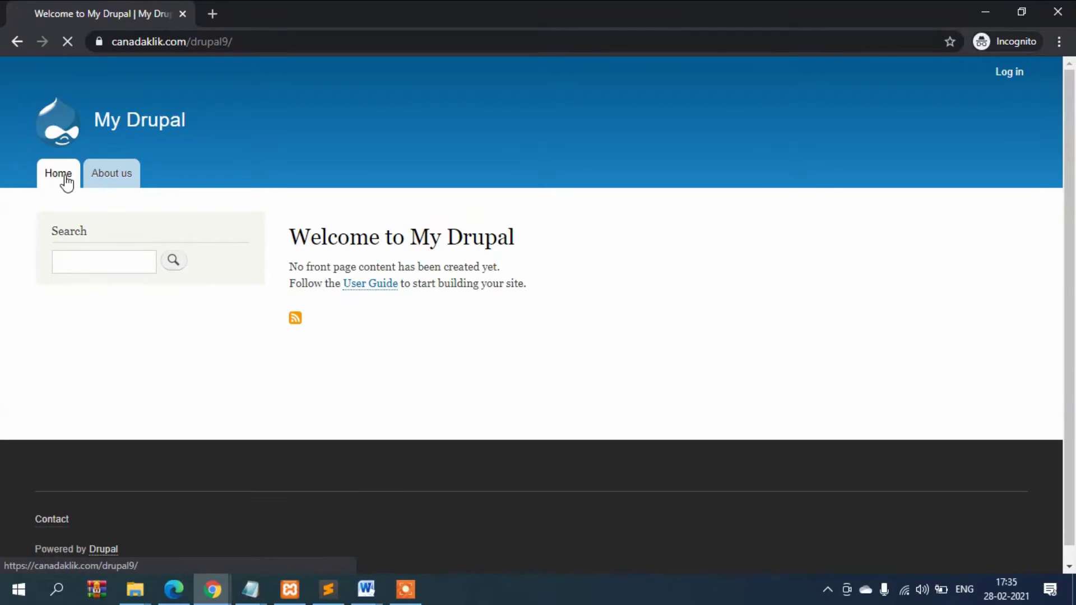
pyautogui.click(106, 183)
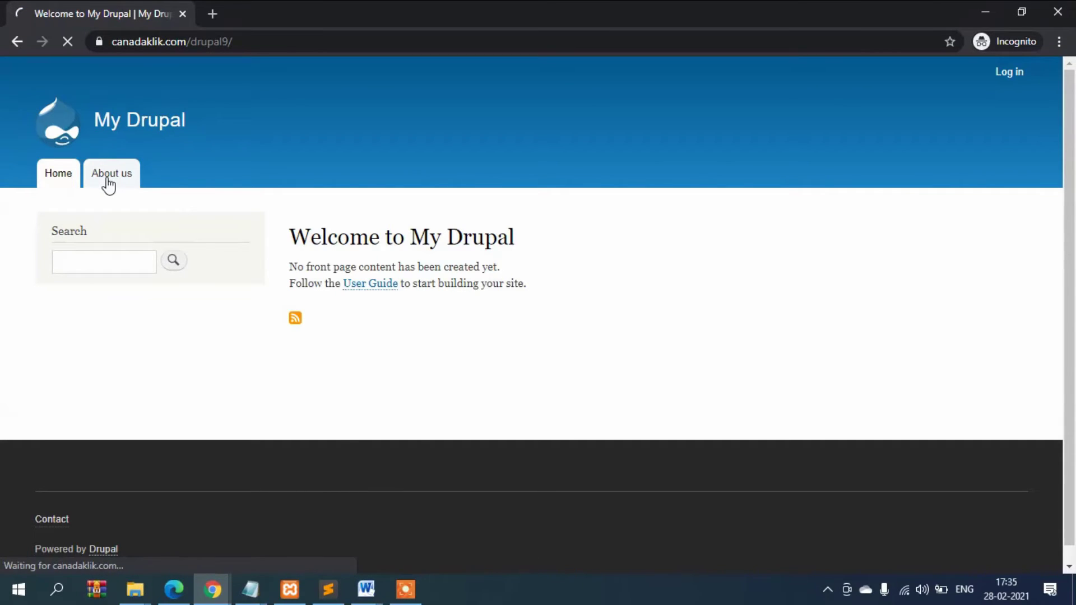
pyautogui.click(59, 182)
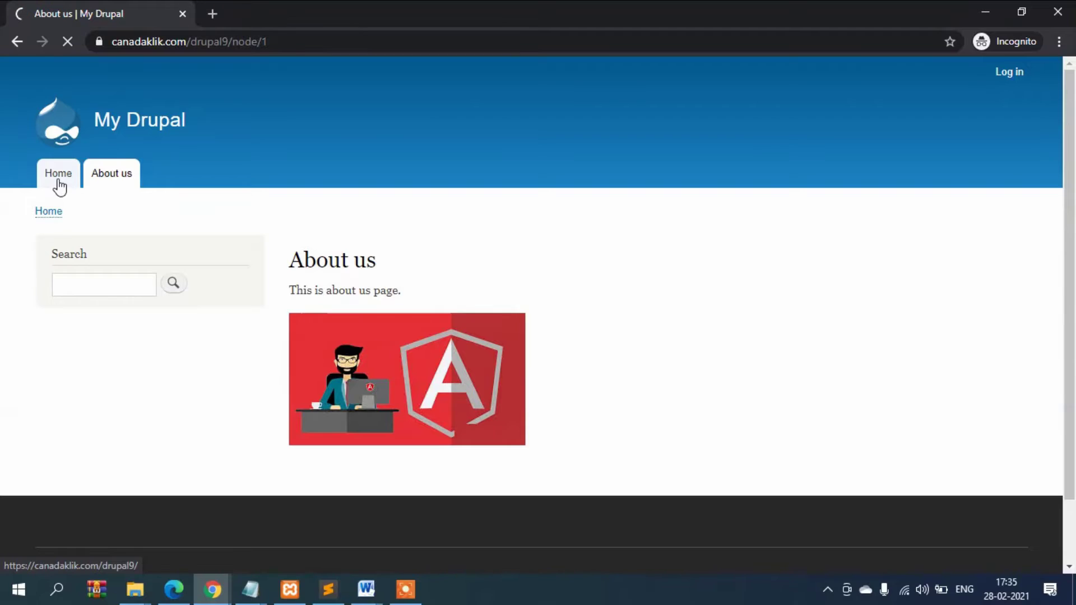
# Back in the admin window, edit the Services page to provide a menu link and save it
pyautogui.moveTo(212, 594)
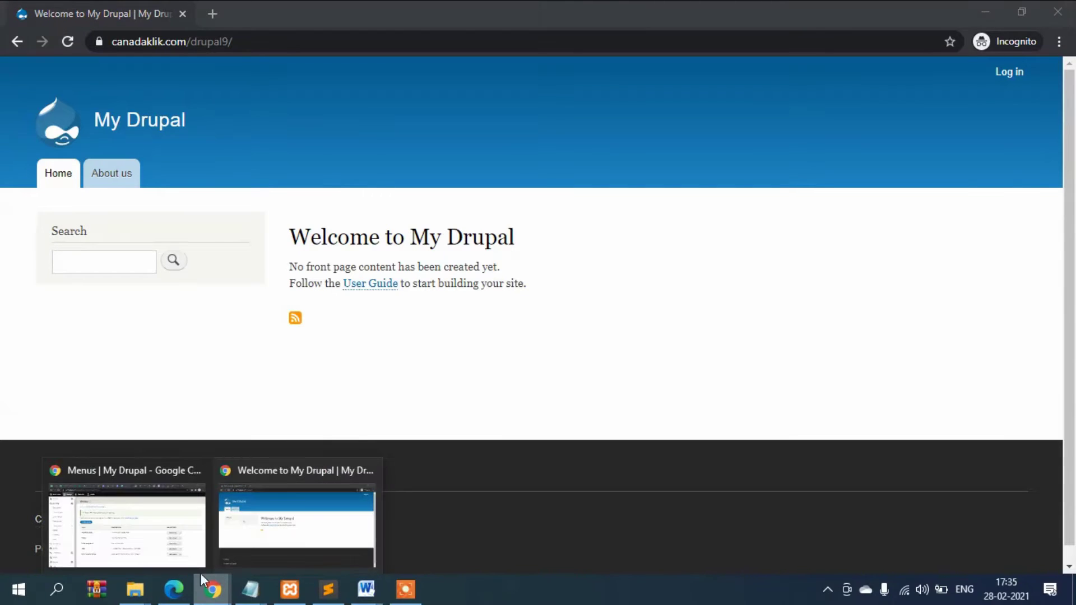
pyautogui.click(165, 526)
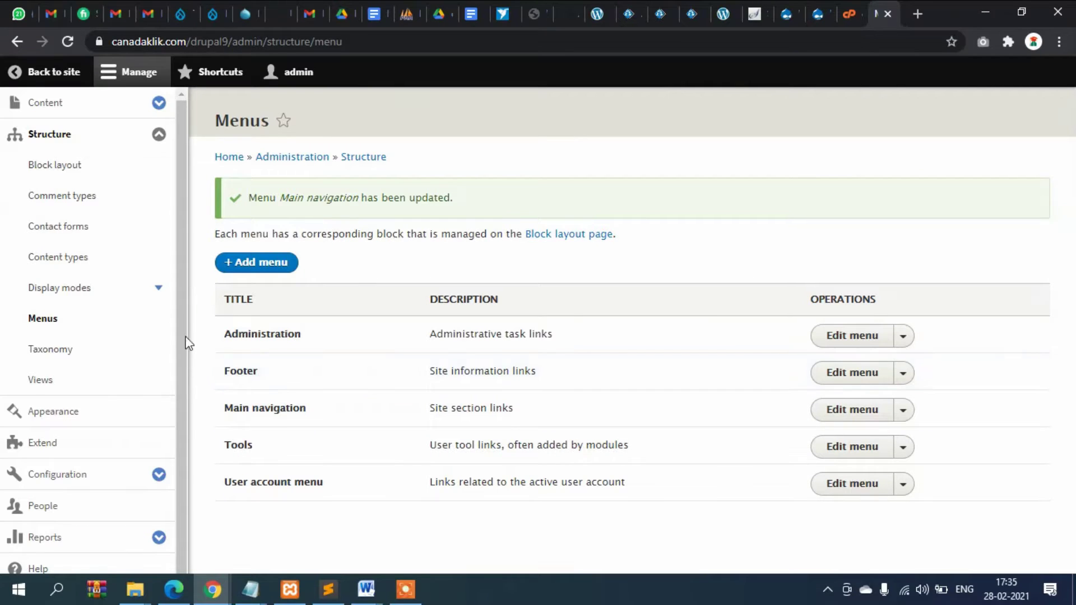
pyautogui.click(44, 102)
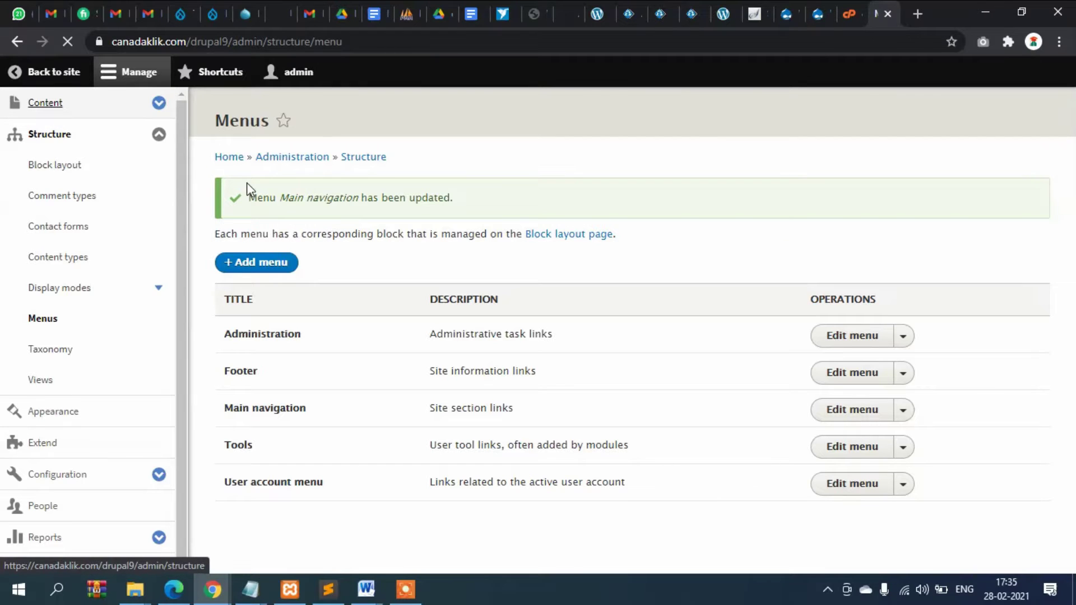
pyautogui.scroll(-1, 347, 239)
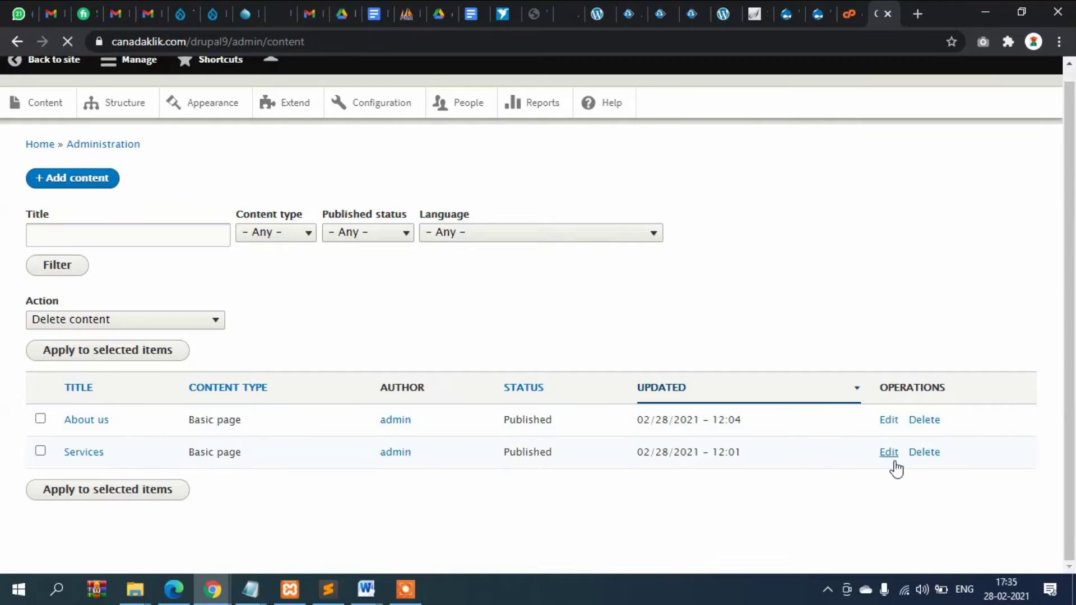
pyautogui.scroll(-1, 617, 306)
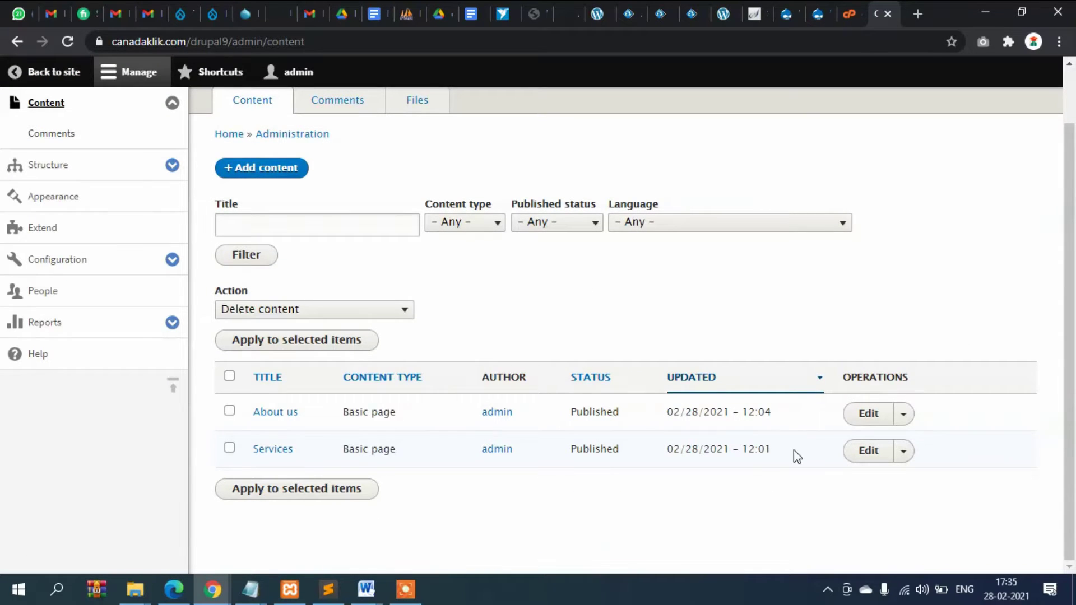
pyautogui.click(863, 455)
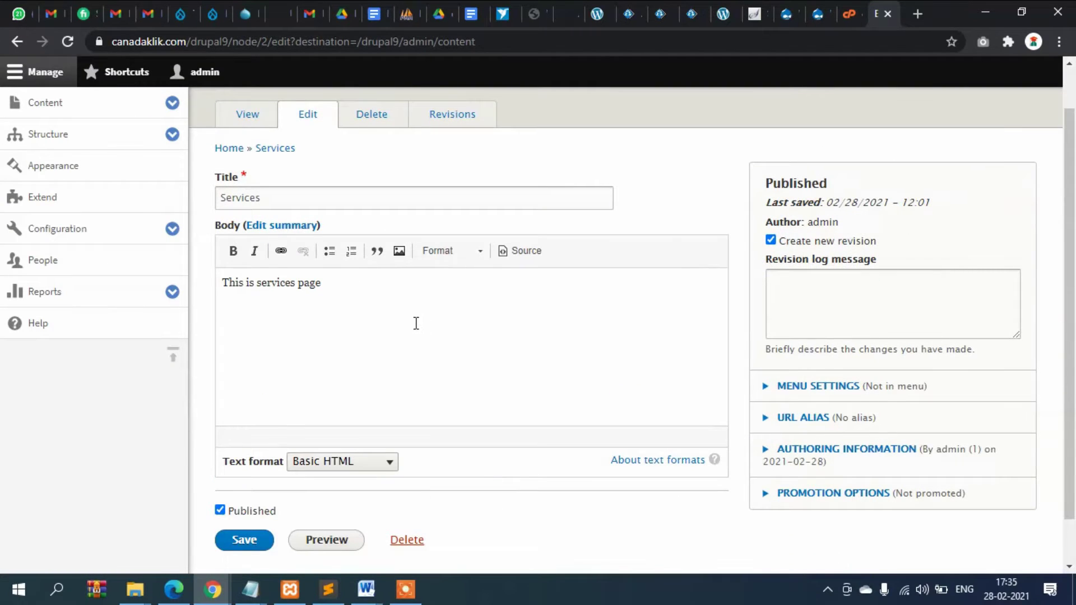
pyautogui.scroll(-1, 416, 323)
pyautogui.click(822, 338)
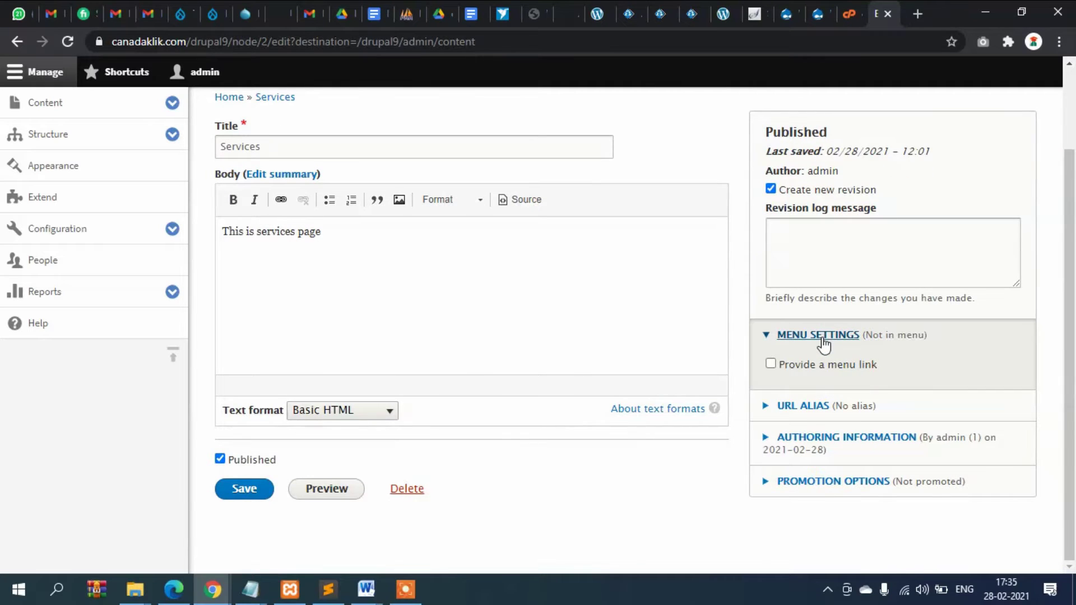
pyautogui.click(771, 364)
pyautogui.scroll(-3, 943, 346)
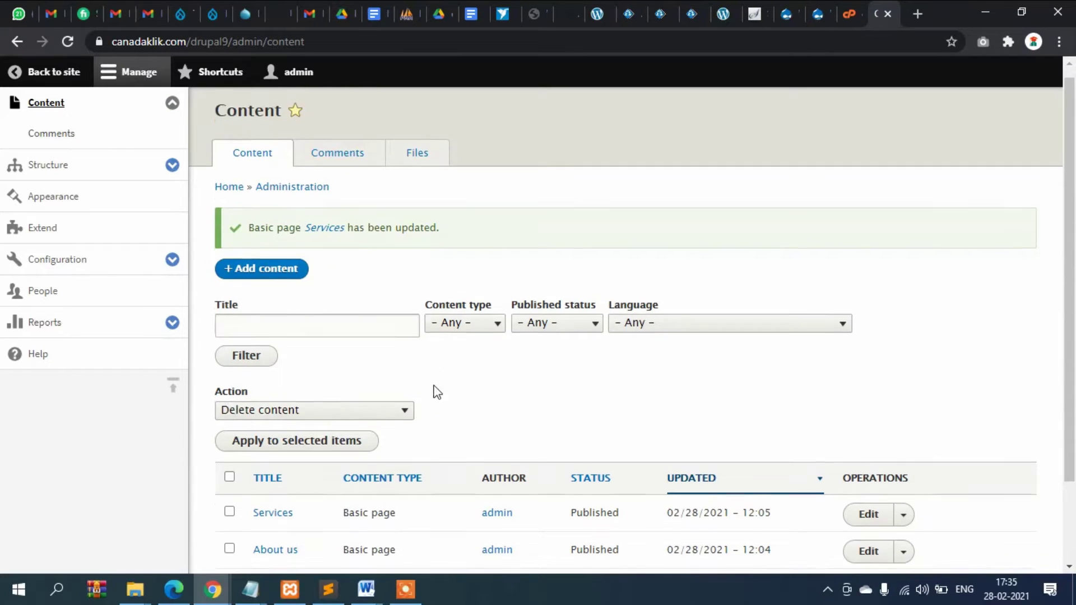
# Switch to the incognito window, reload the site's home page and open About us and Services from the main navigation
pyautogui.scroll(-1, 404, 370)
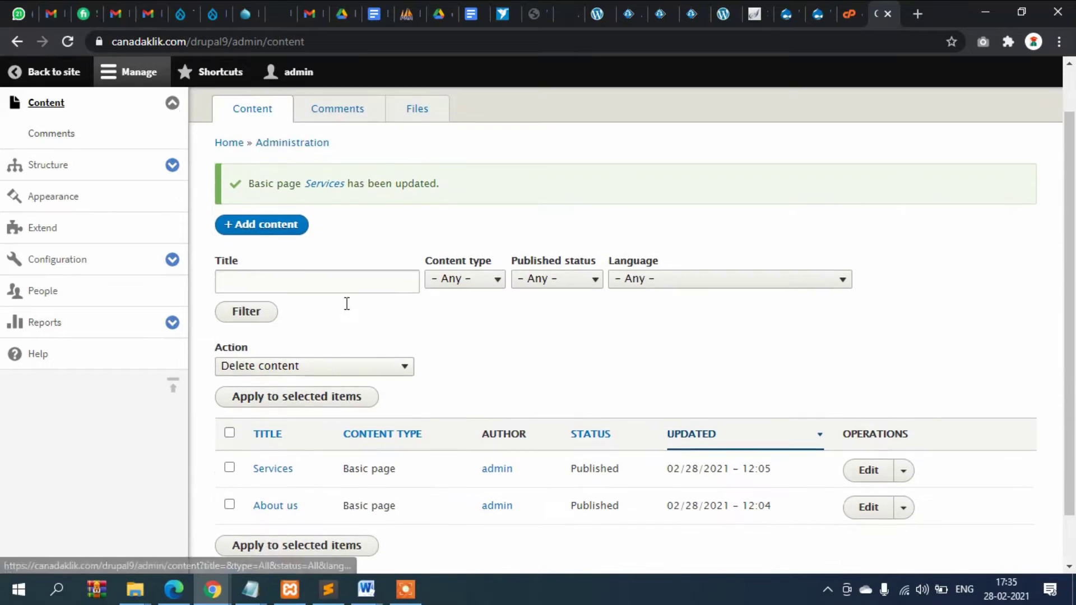
pyautogui.scroll(1, 345, 302)
pyautogui.moveTo(226, 599)
pyautogui.click(237, 563)
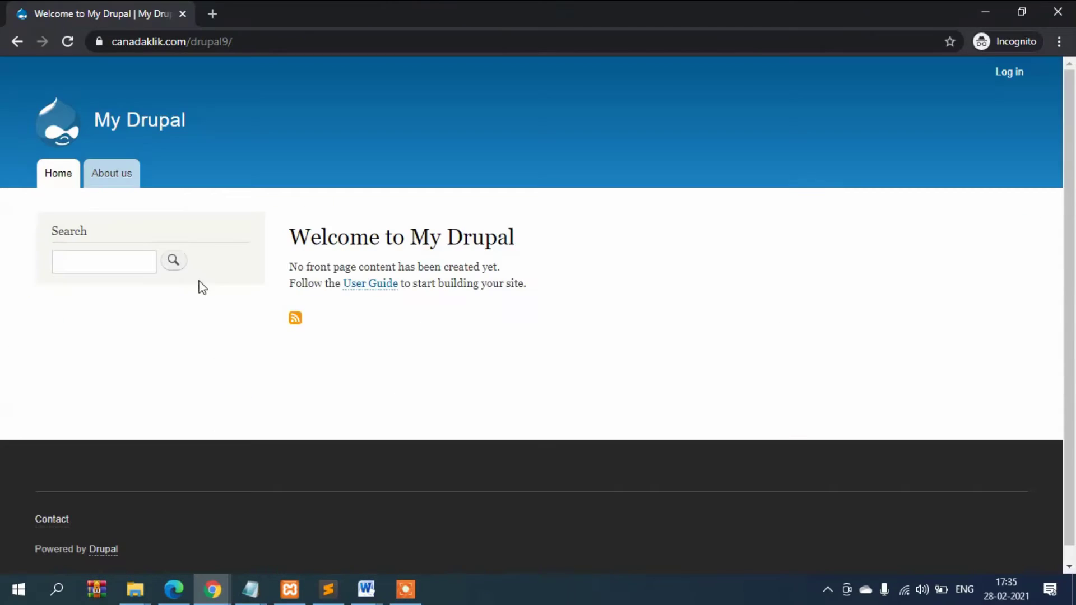
pyautogui.click(129, 119)
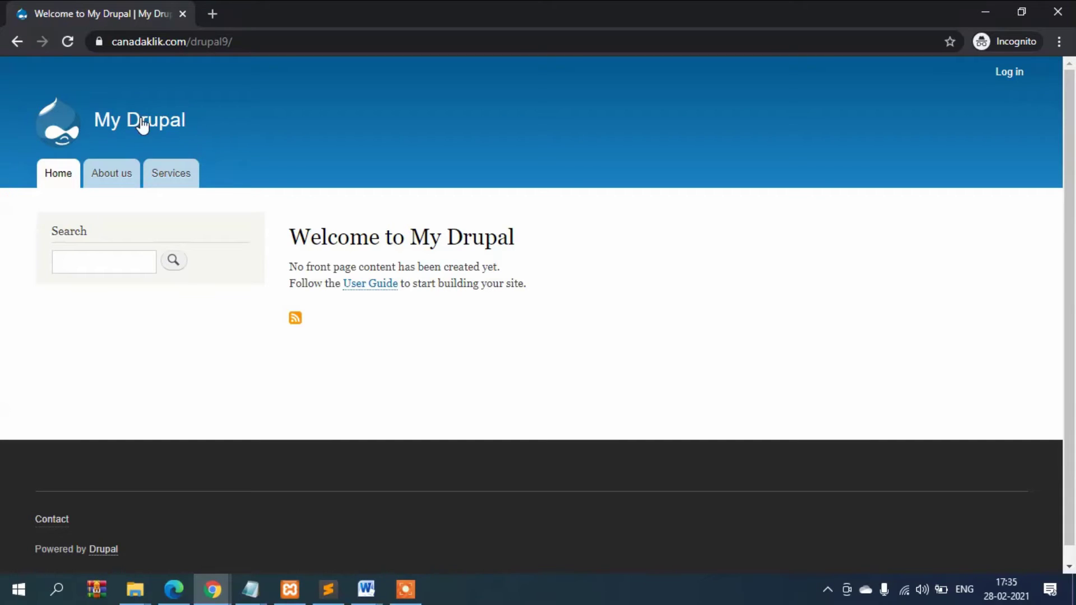
pyautogui.click(111, 184)
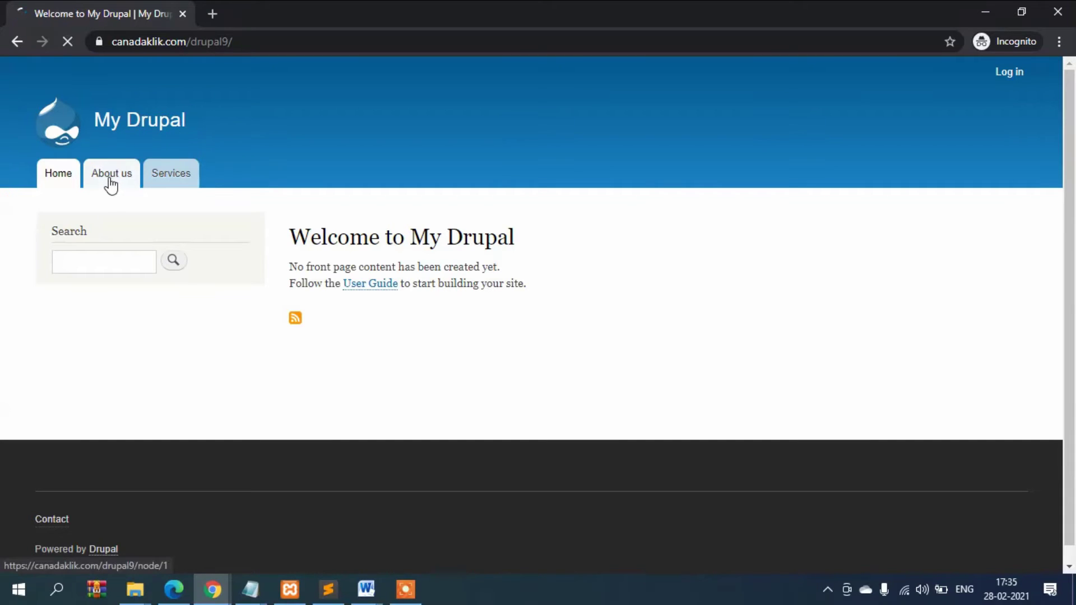
pyautogui.click(171, 184)
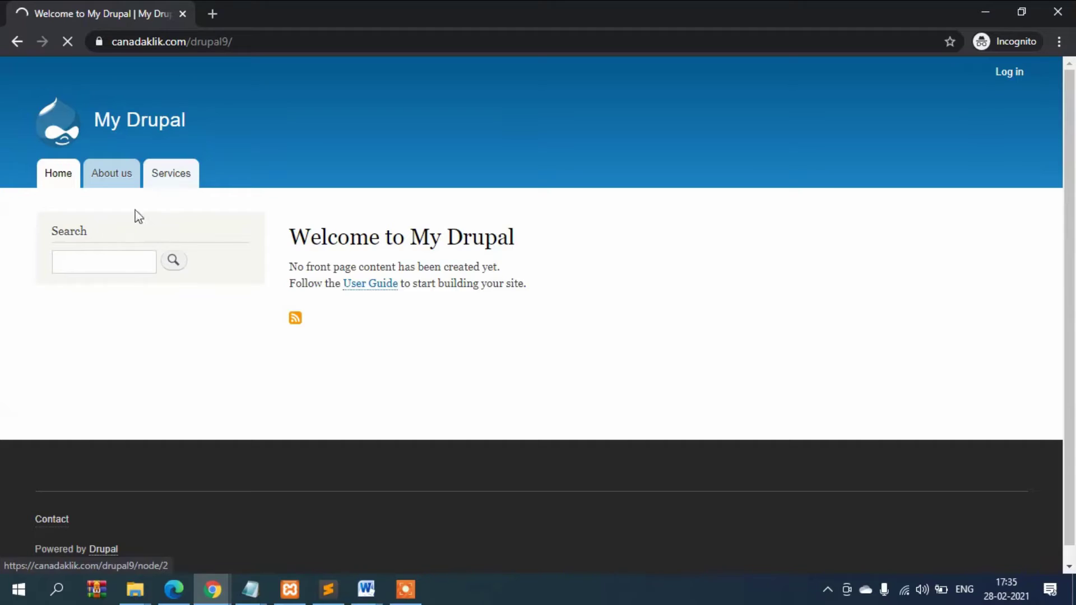
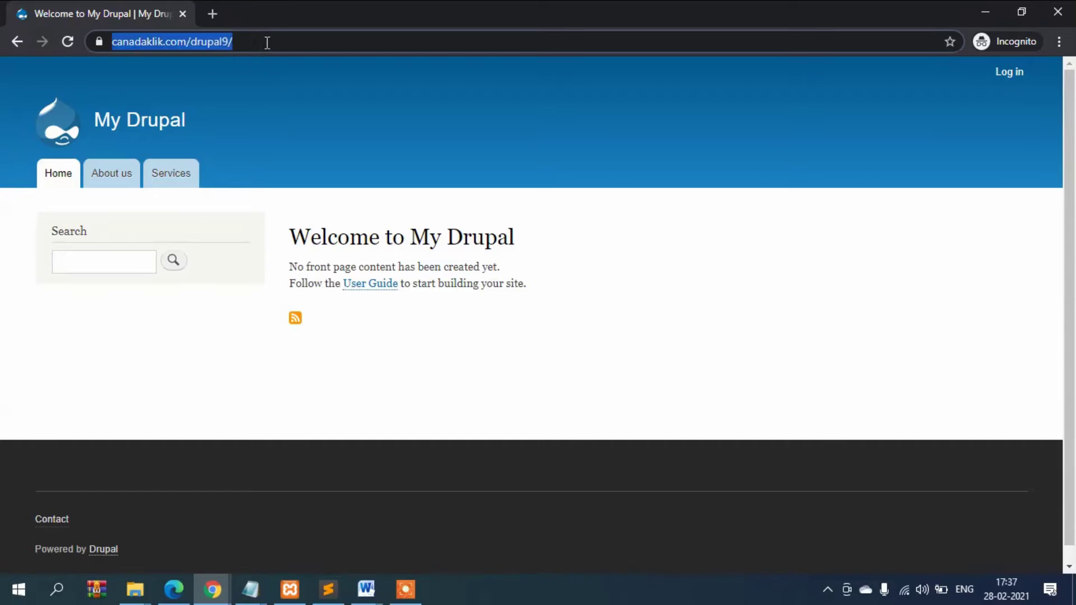
# Open the About us page in the incognito window and examine its path in the web address
pyautogui.click(247, 42)
pyautogui.click(103, 177)
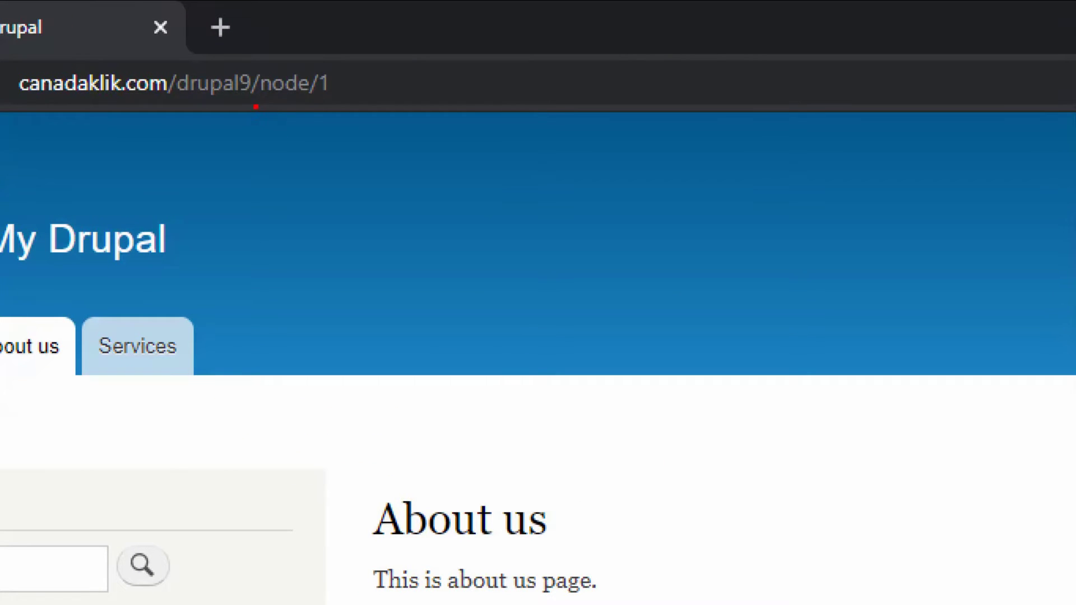
pyautogui.moveTo(256, 107); pyautogui.dragTo(360, 104)
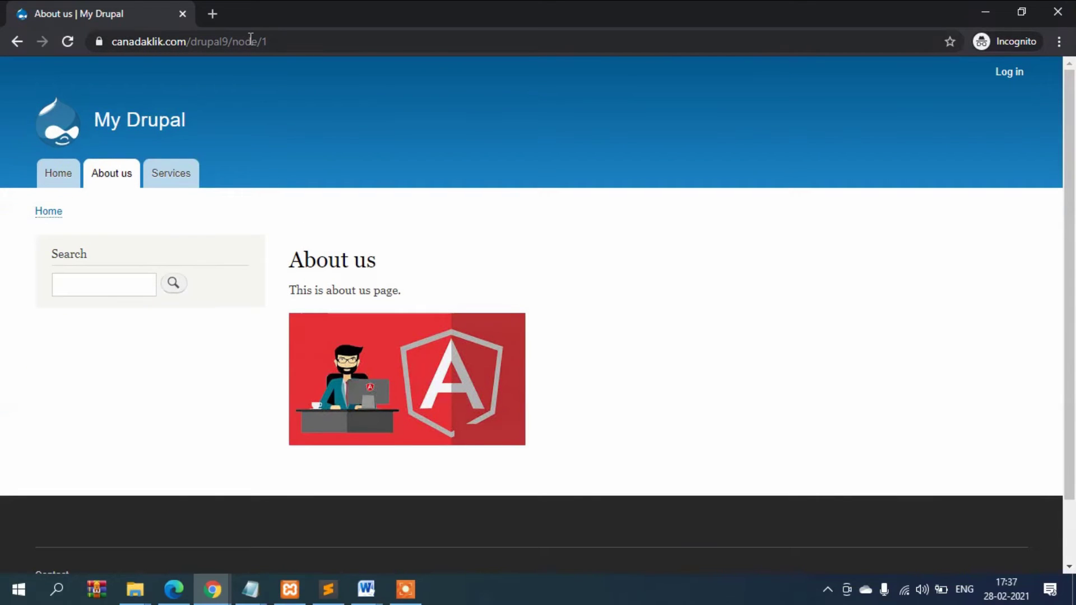
pyautogui.moveTo(272, 84); pyautogui.dragTo(352, 88)
pyautogui.click(297, 42)
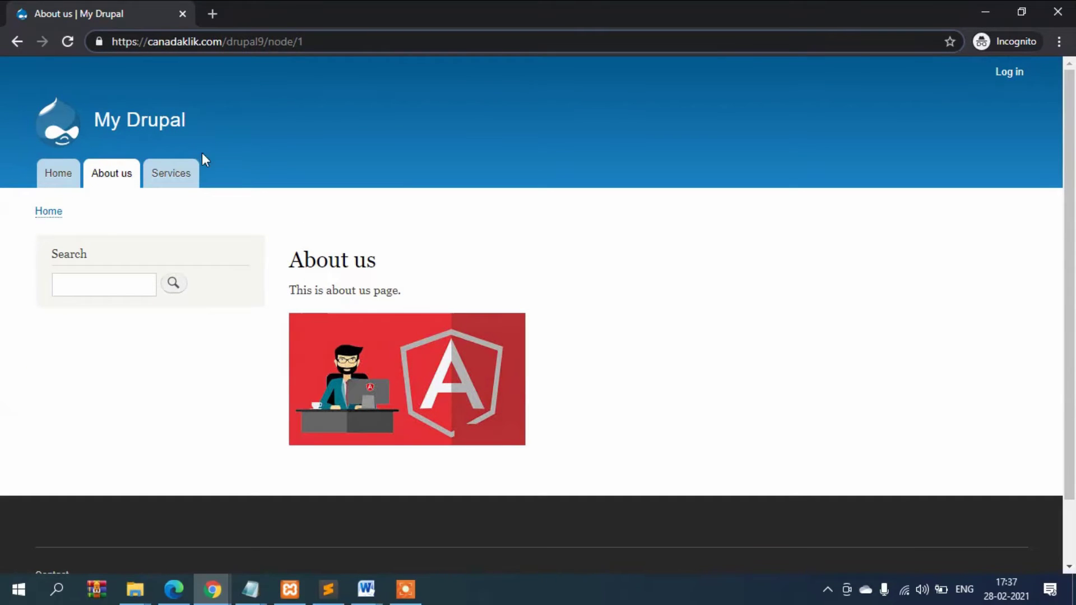
# Open the Services page and replace node/2 with services in its web address without loading it
pyautogui.click(170, 180)
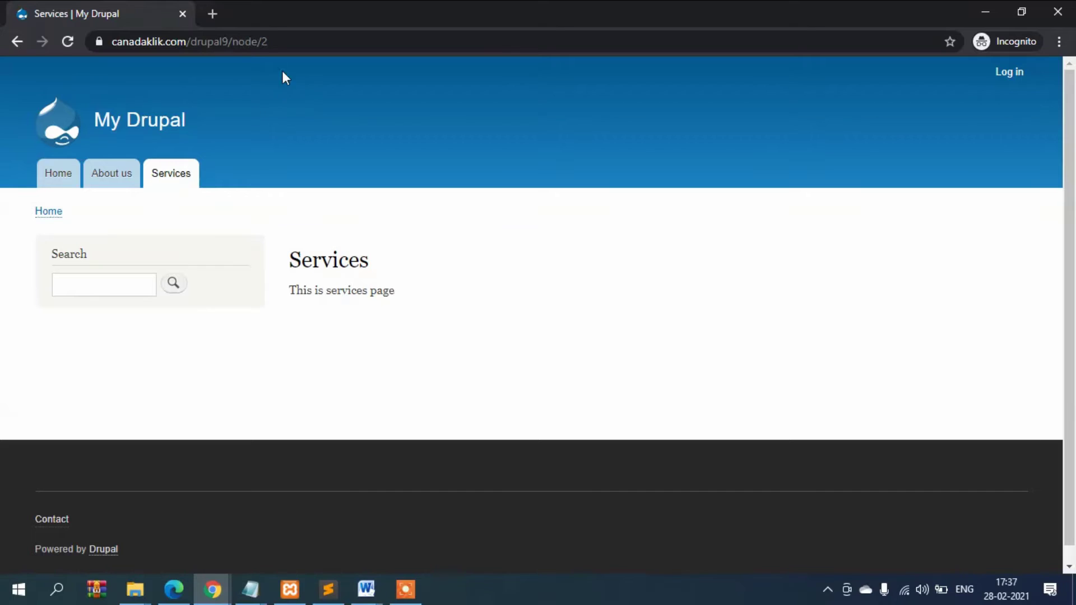
pyautogui.click(305, 41)
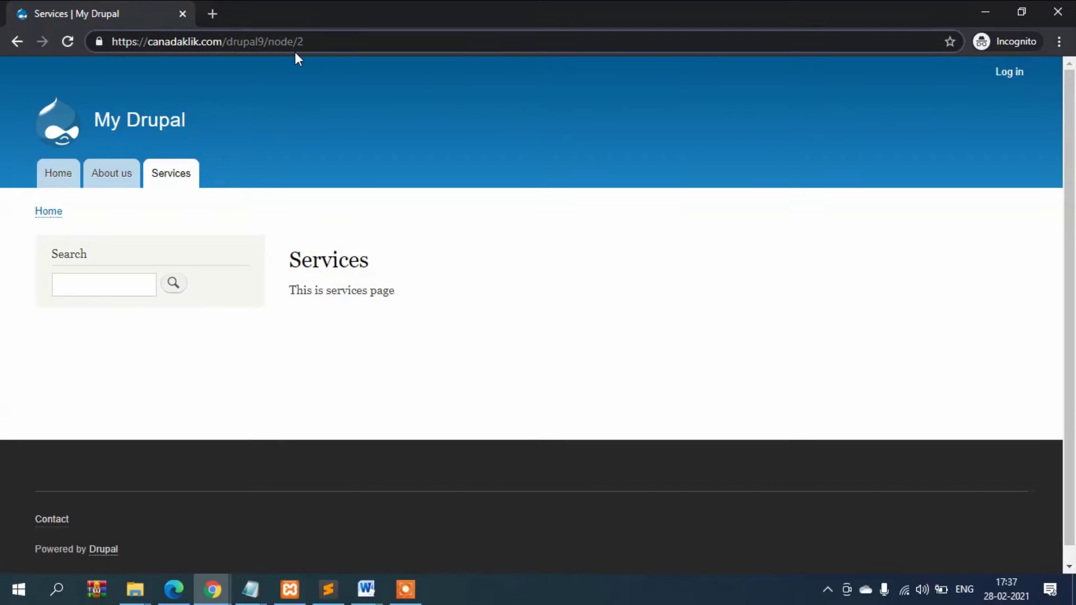
pyautogui.moveTo(274, 42); pyautogui.dragTo(378, 47)
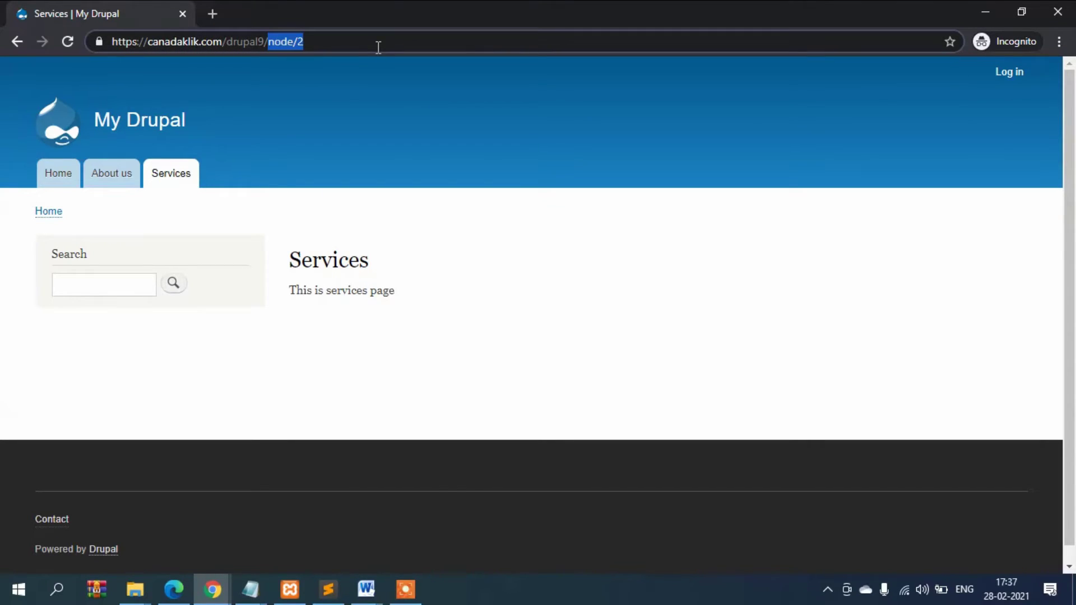
pyautogui.write('services')
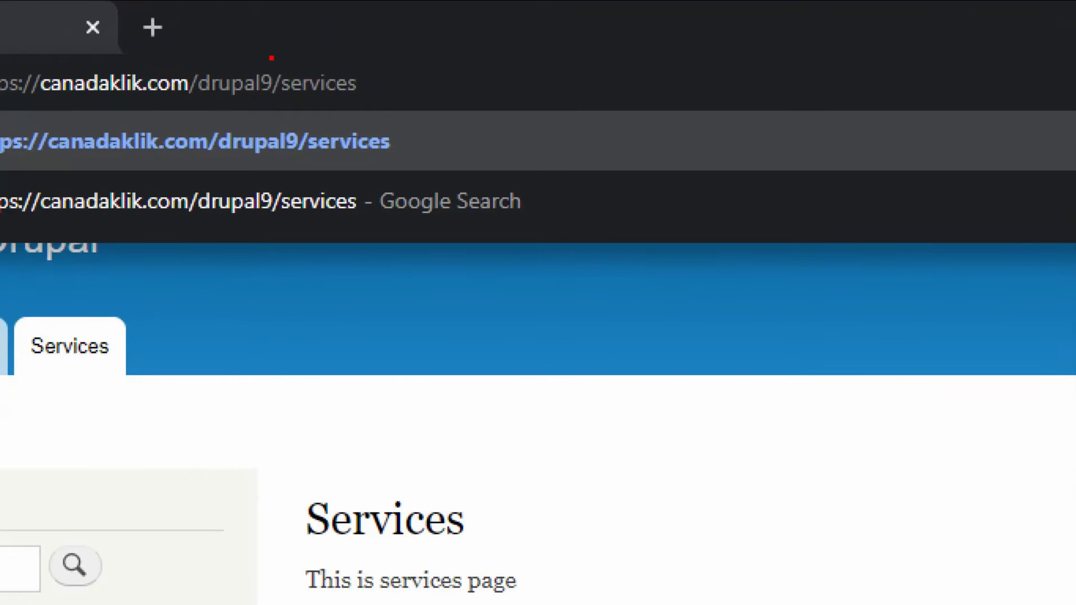
pyautogui.moveTo(285, 100); pyautogui.dragTo(439, 109)
pyautogui.press('Escape')
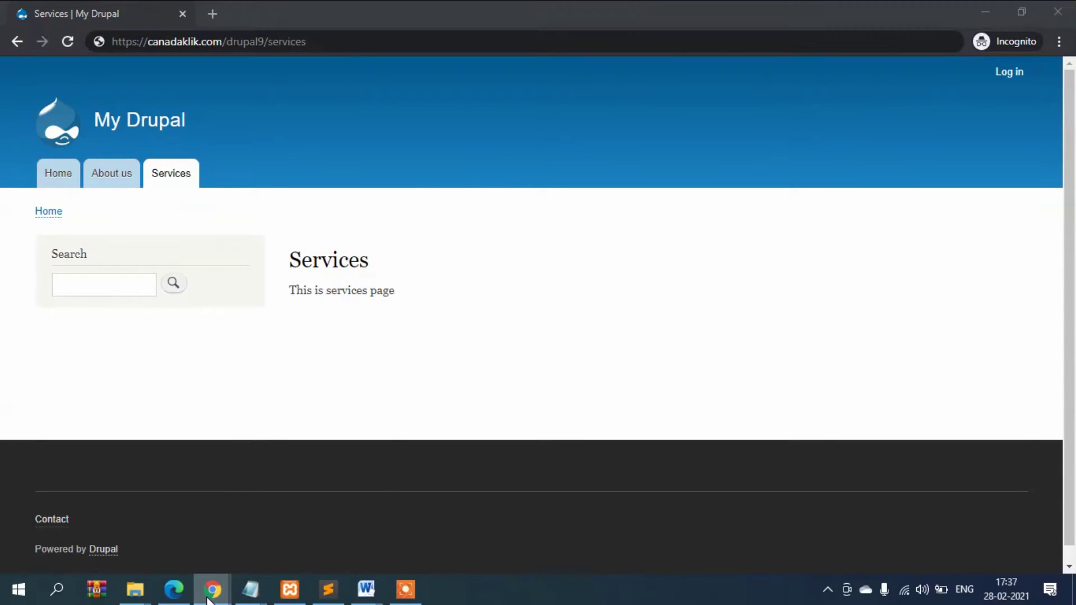
# Back in the admin window, edit the About us page, enter about-us as its URL alias and try to save
pyautogui.moveTo(212, 589)
pyautogui.click(119, 521)
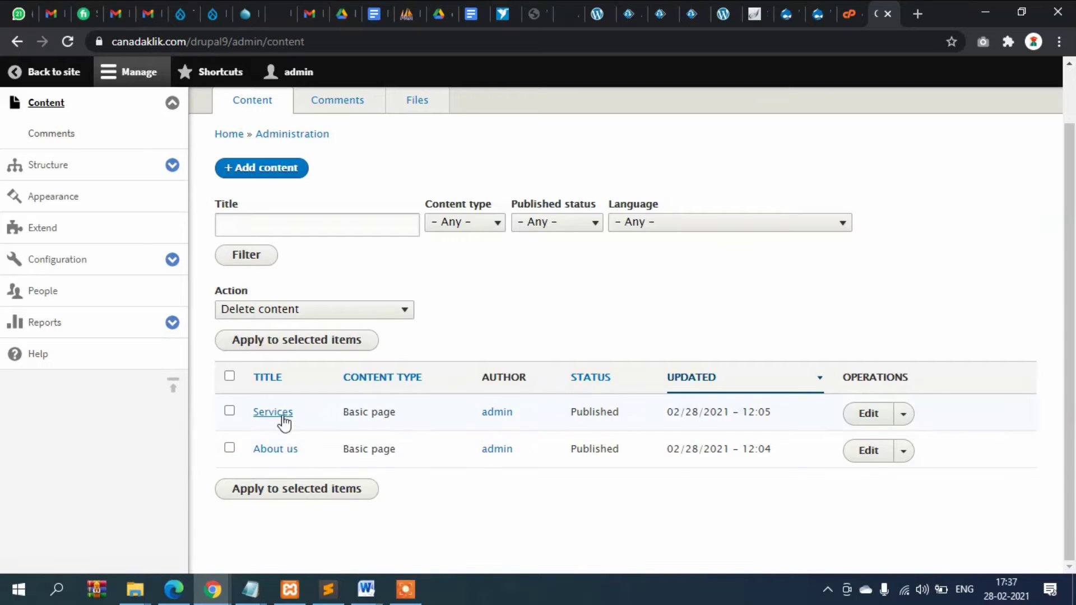
pyautogui.click(867, 453)
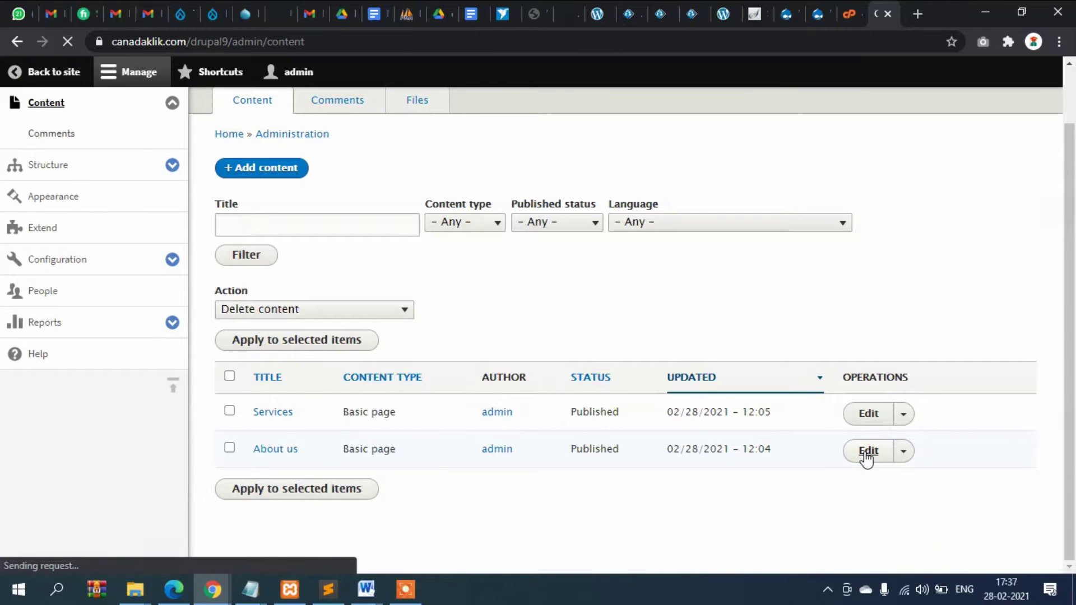
pyautogui.scroll(-4, 874, 457)
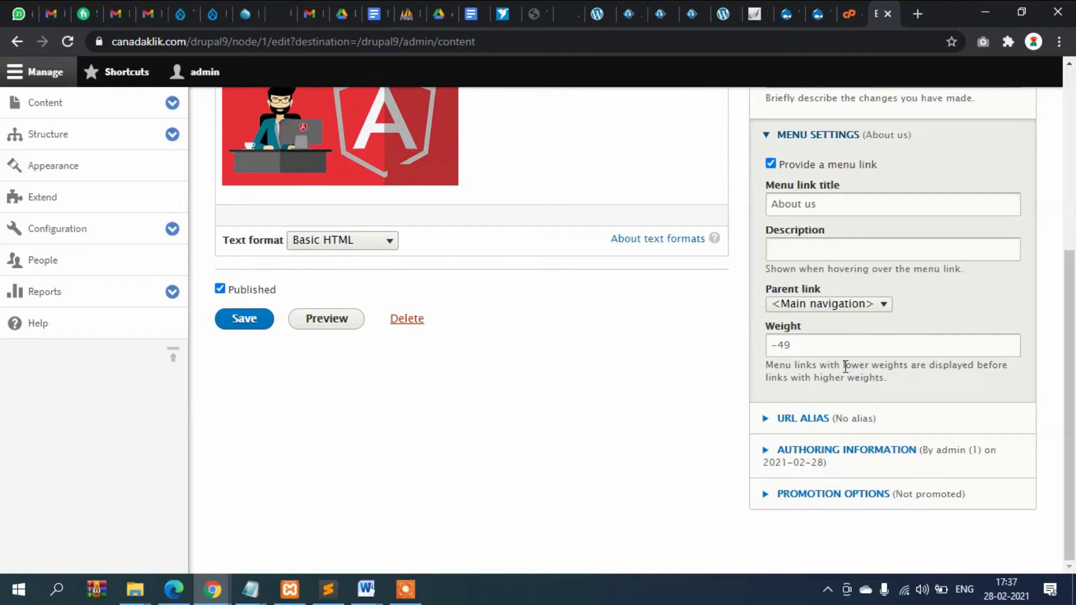
pyautogui.click(810, 420)
pyautogui.scroll(-2, 754, 359)
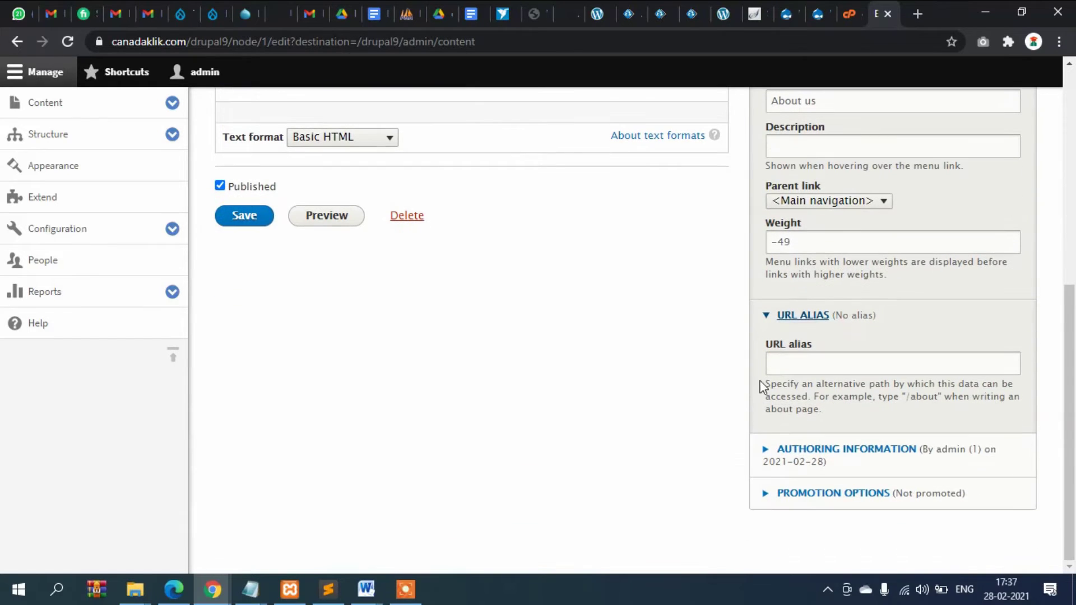
pyautogui.click(831, 367)
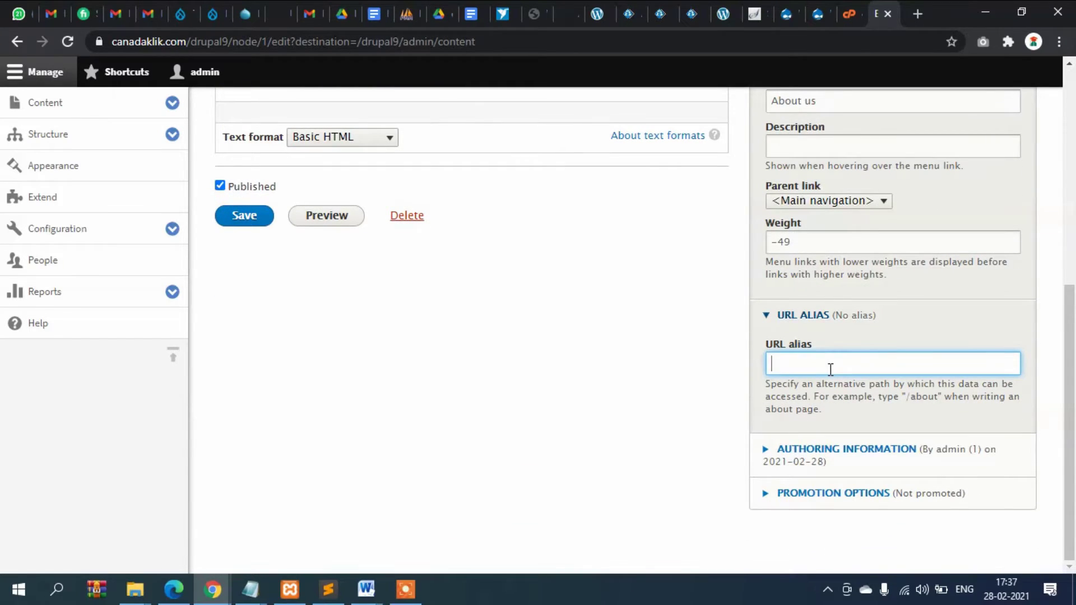
pyautogui.write('about')
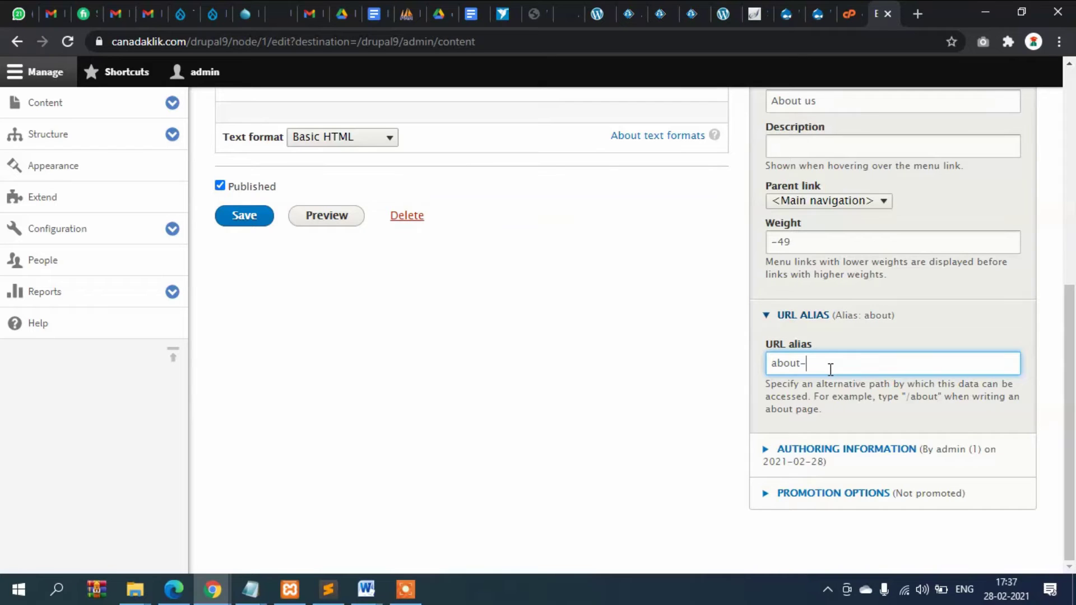
pyautogui.write('-us')
pyautogui.click(242, 217)
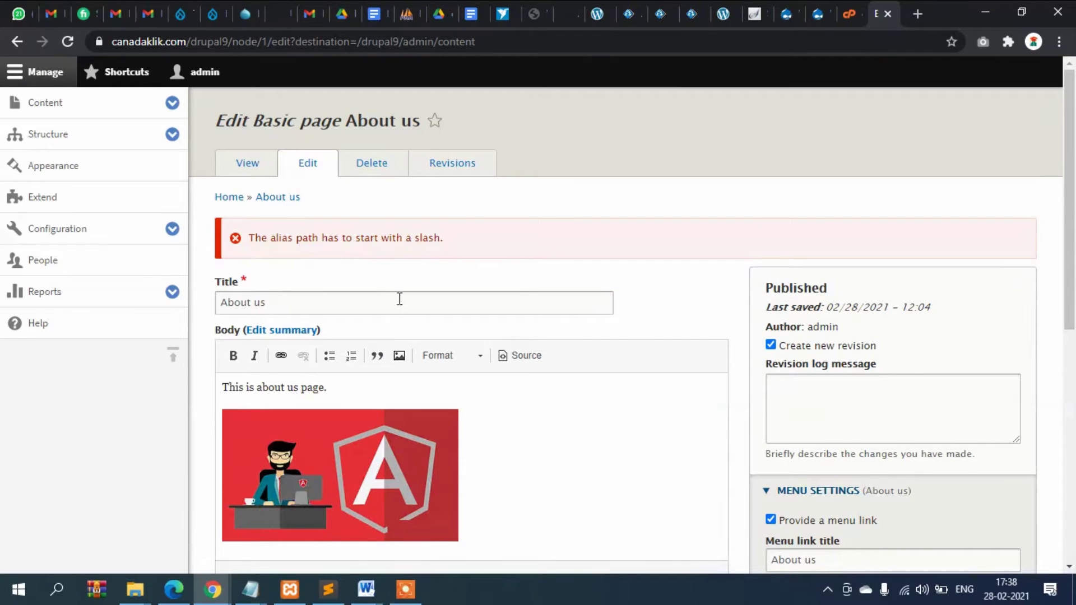
# Correct the About us page's URL alias to /about-us and save the page
pyautogui.scroll(-8, 754, 354)
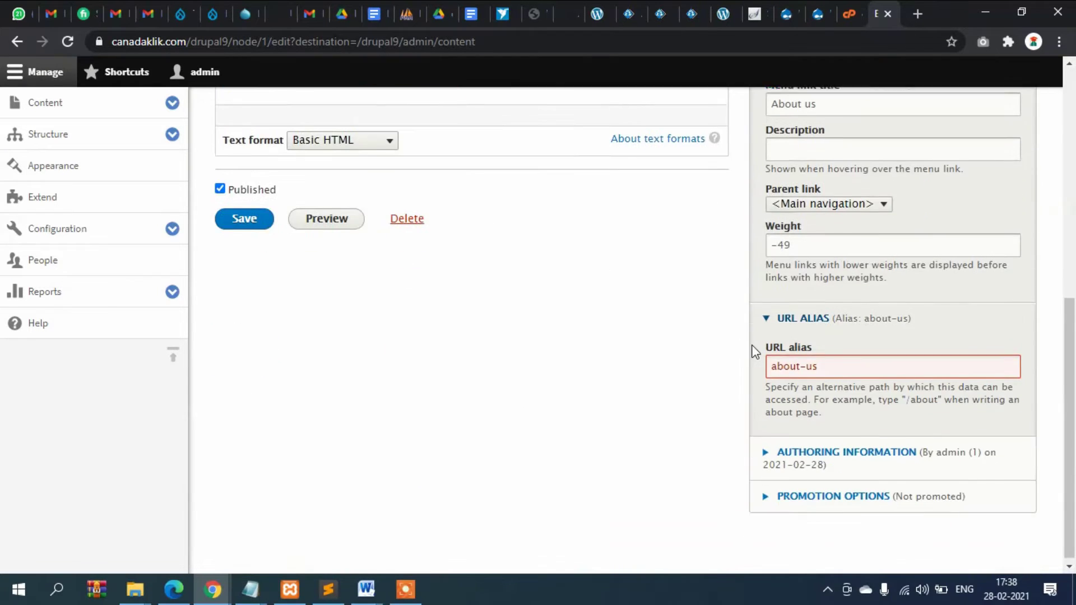
pyautogui.click(770, 366)
pyautogui.write('/')
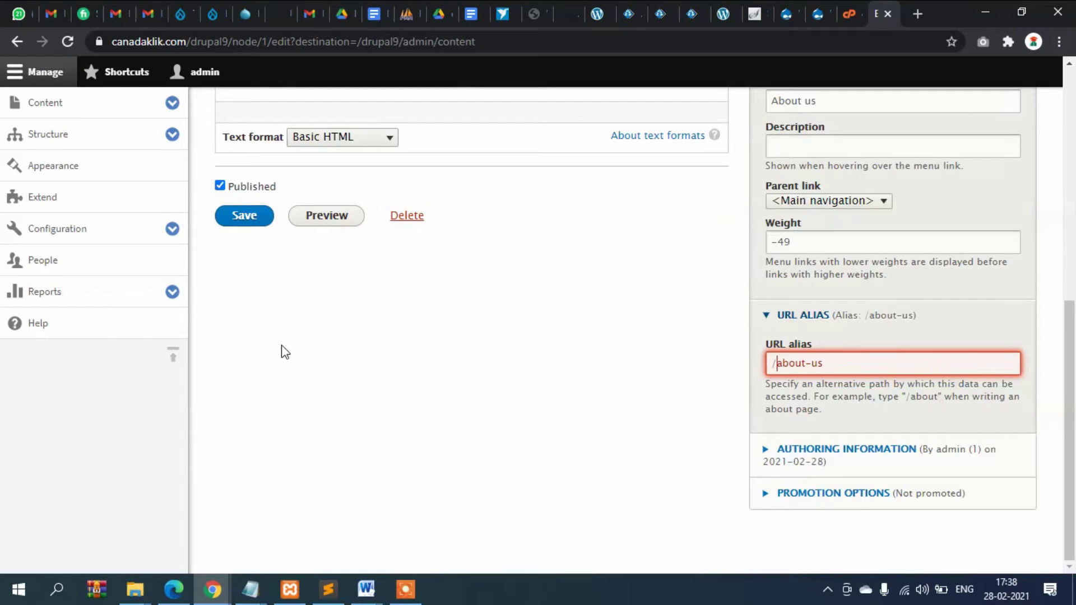
pyautogui.click(242, 222)
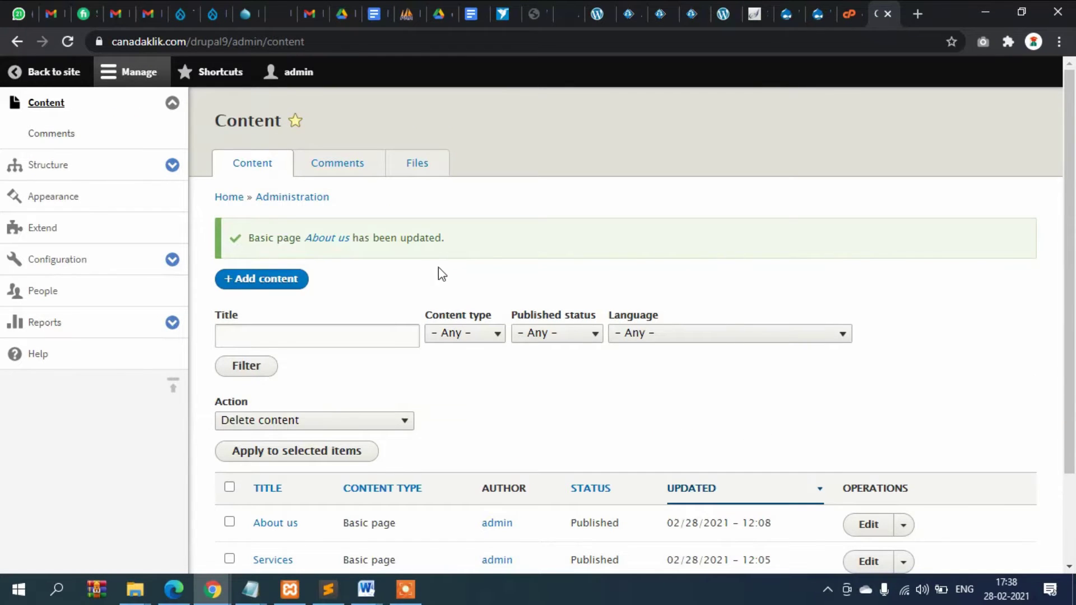
# Edit the Services page, set its URL alias to /services and save the page
pyautogui.scroll(-2, 434, 336)
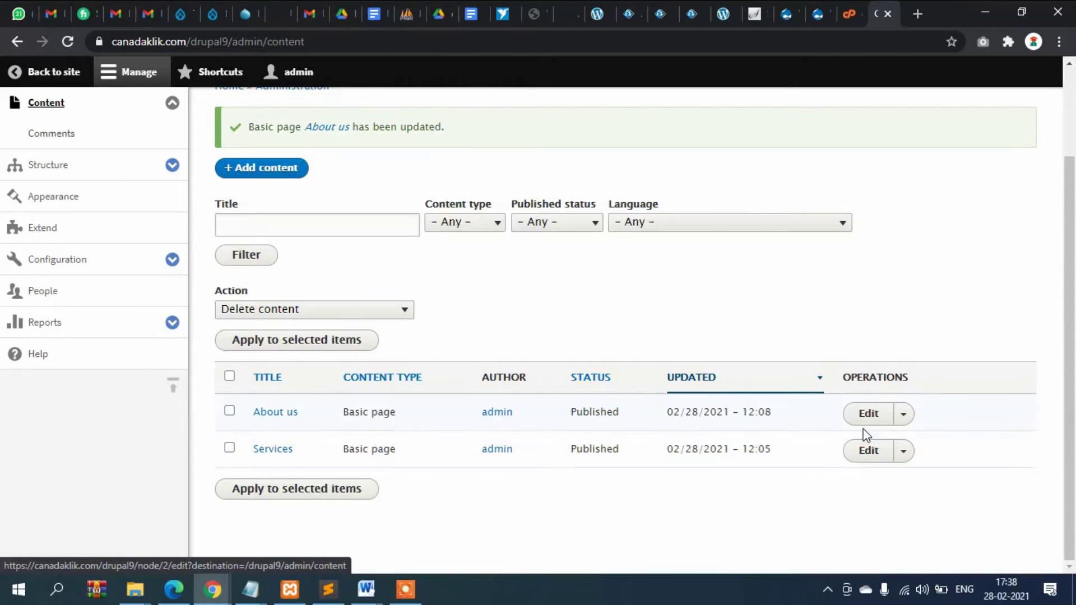
pyautogui.click(864, 453)
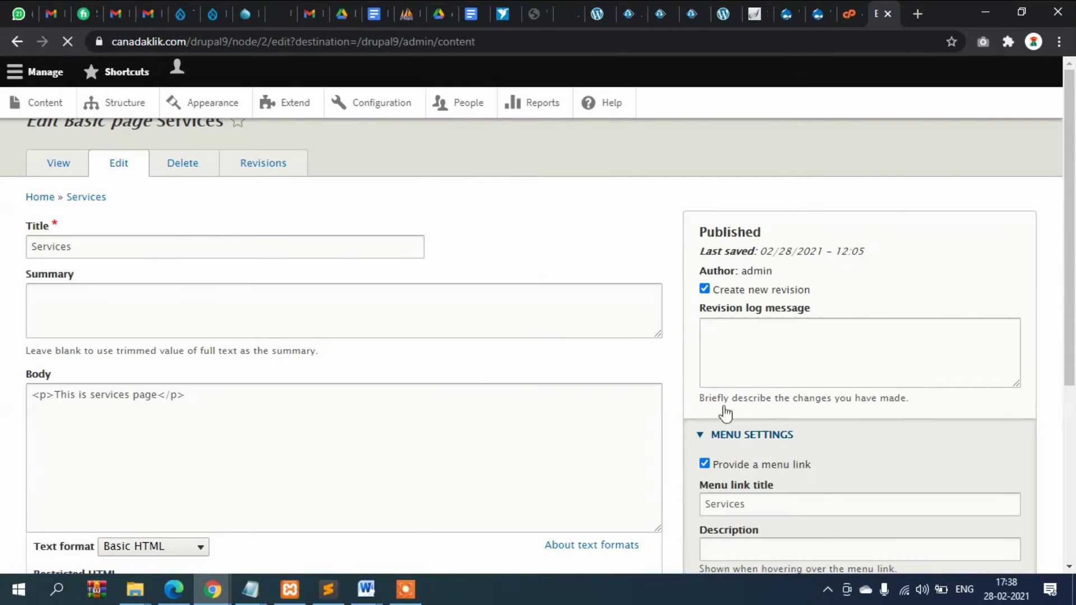
pyautogui.scroll(-6, 472, 367)
pyautogui.scroll(-1, 856, 316)
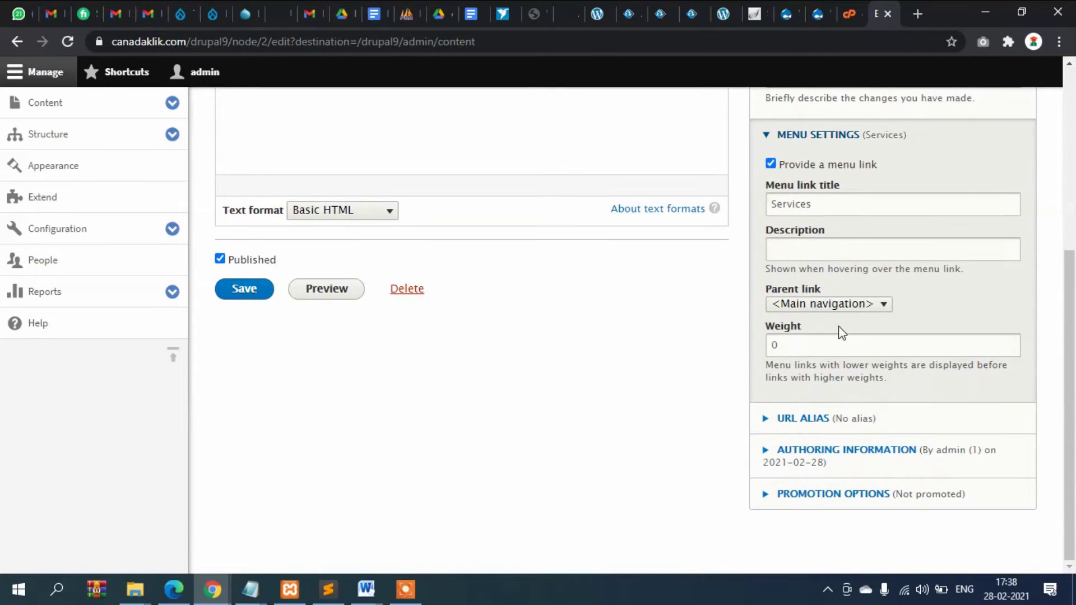
pyautogui.click(803, 420)
pyautogui.scroll(-2, 846, 387)
pyautogui.click(812, 365)
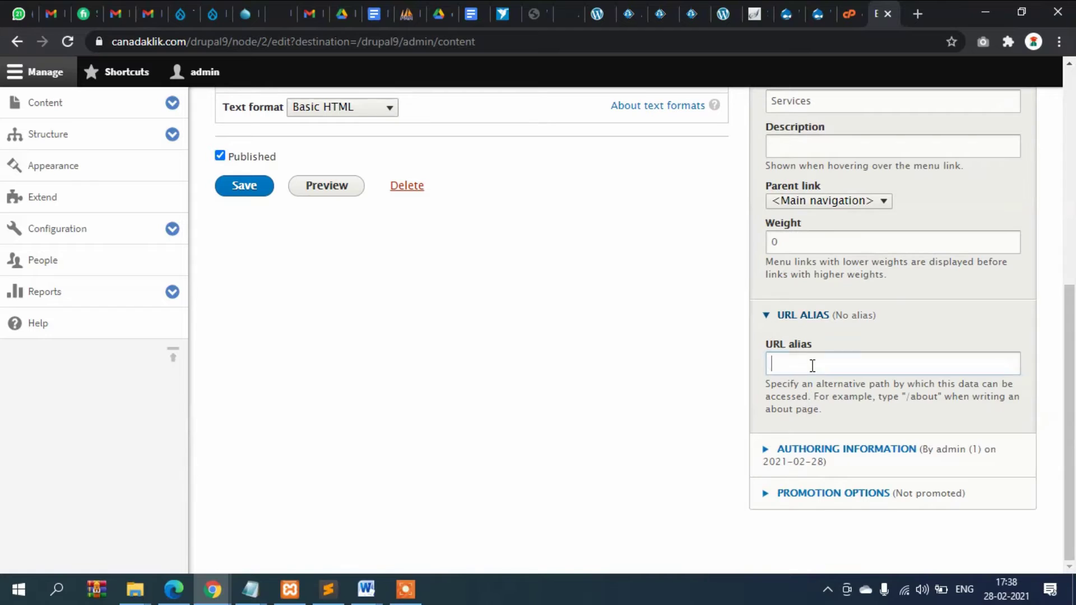
pyautogui.write('/services')
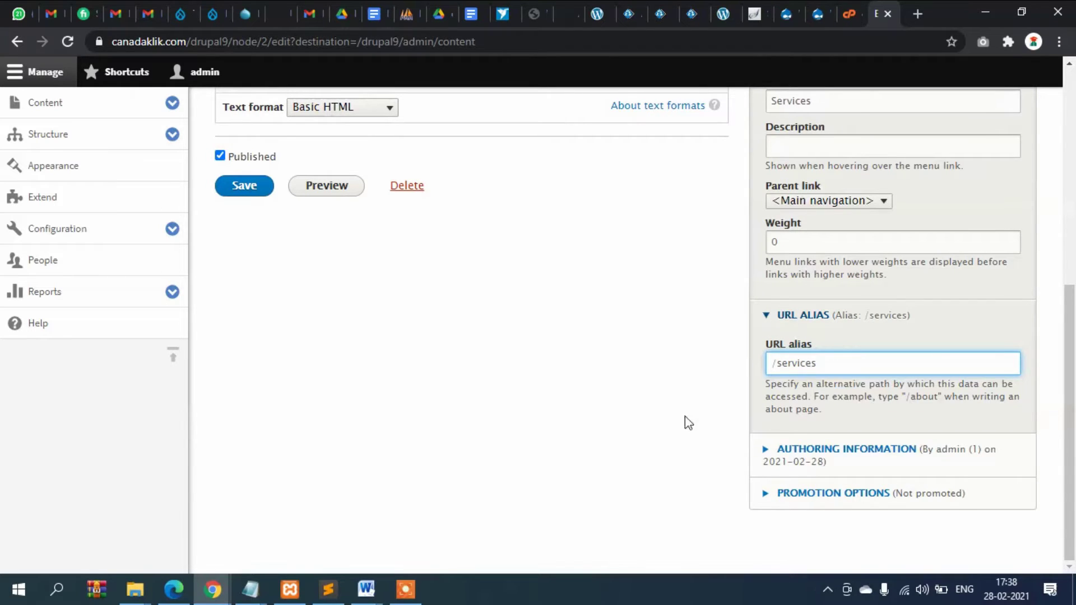
pyautogui.click(251, 193)
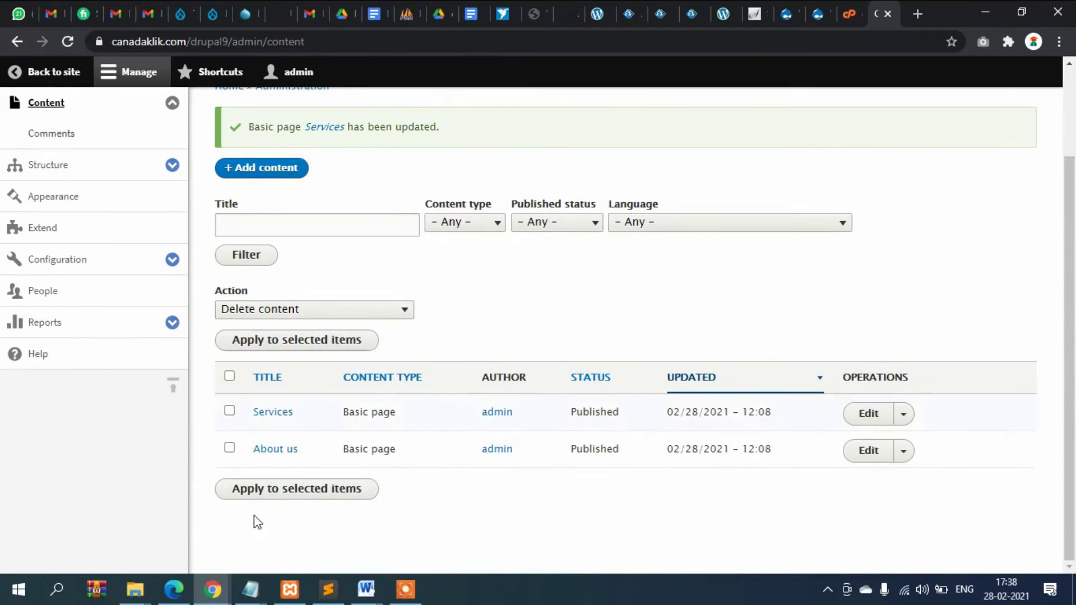
# Check the new page addresses in the incognito window by opening the home, About us and Services pages in turn
pyautogui.moveTo(218, 577)
pyautogui.click(246, 522)
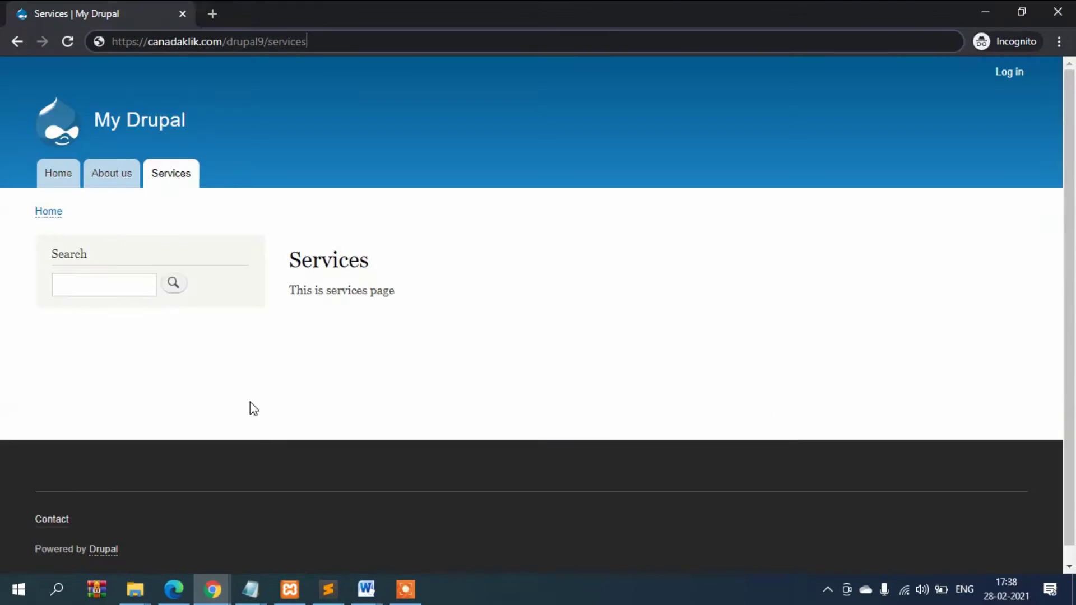
pyautogui.click(63, 132)
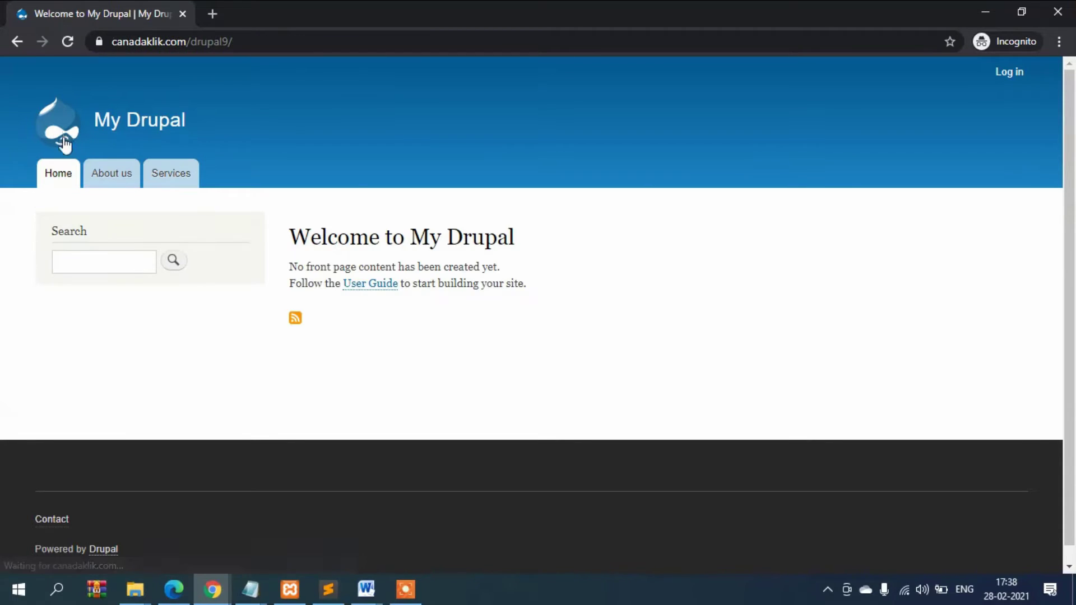
pyautogui.click(106, 181)
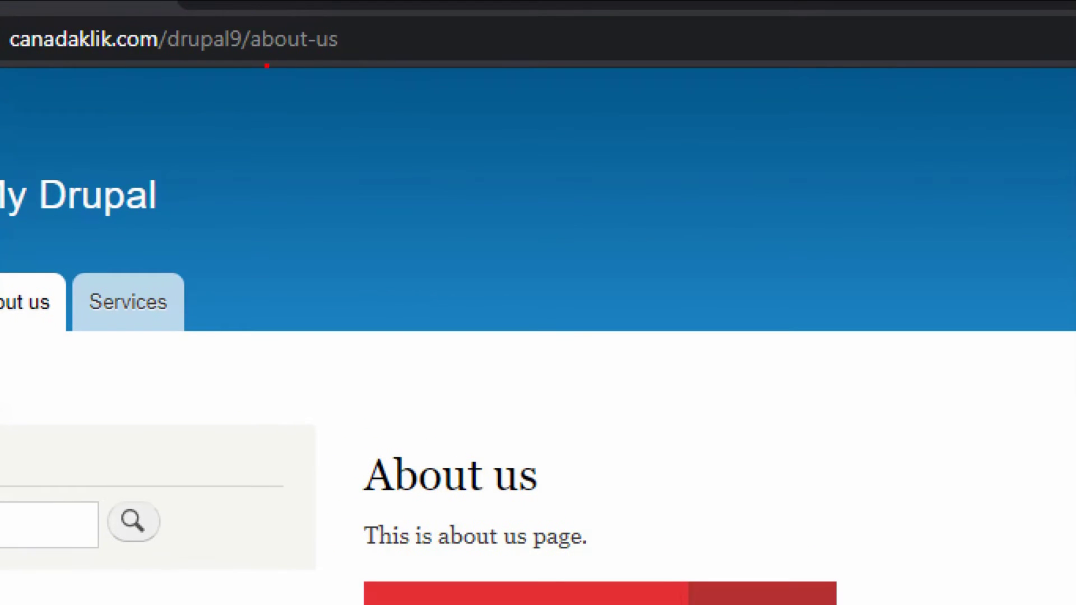
pyautogui.moveTo(230, 65); pyautogui.dragTo(408, 88)
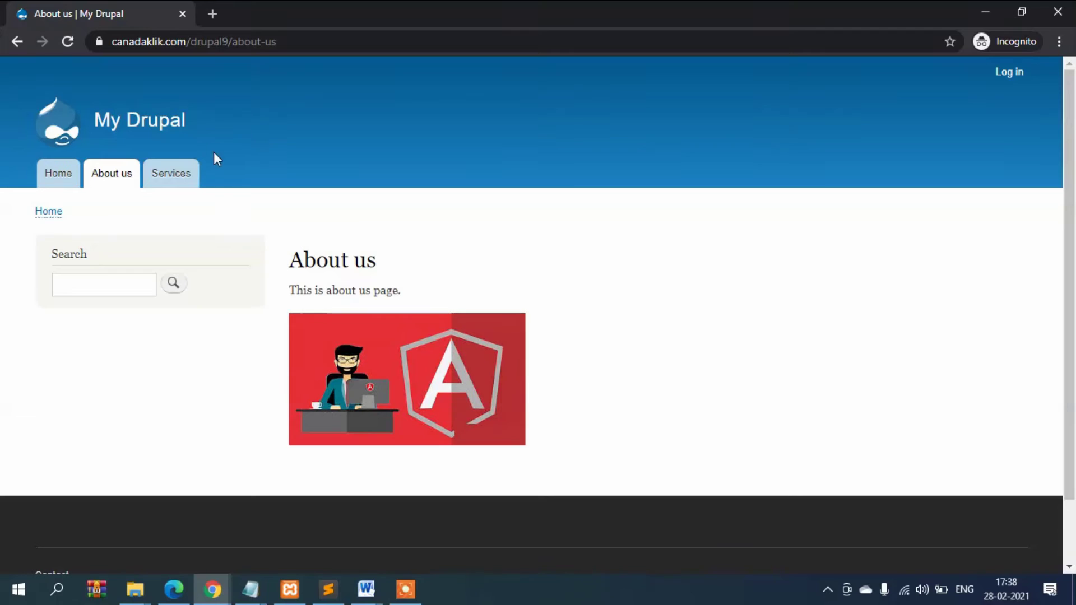
pyautogui.click(176, 176)
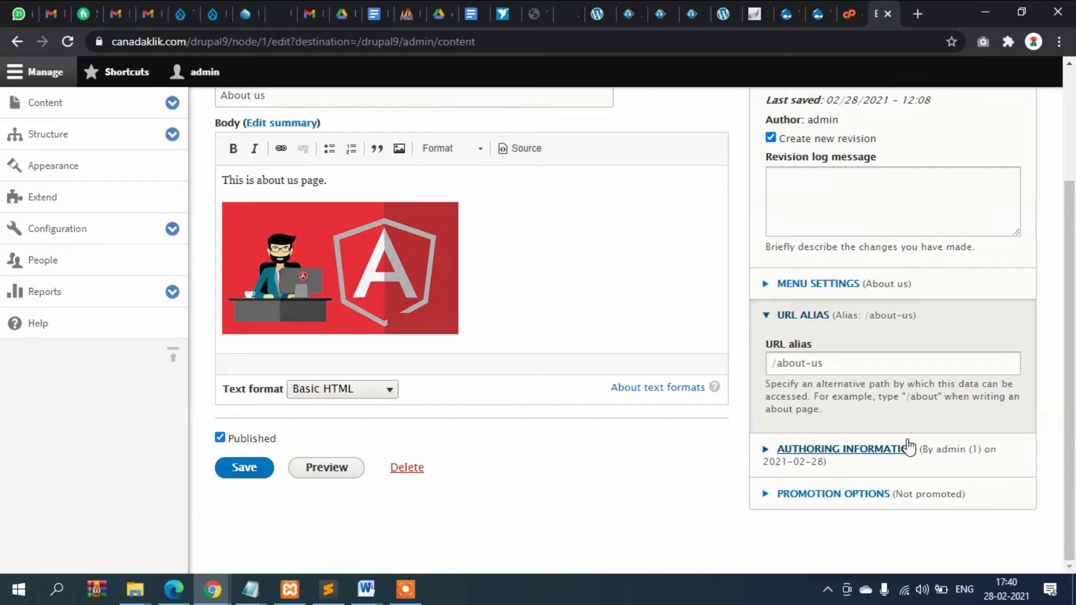
# Try to assign the About us page to a different author by entering another username in its authoring information
pyautogui.click(852, 452)
pyautogui.scroll(-3, 851, 457)
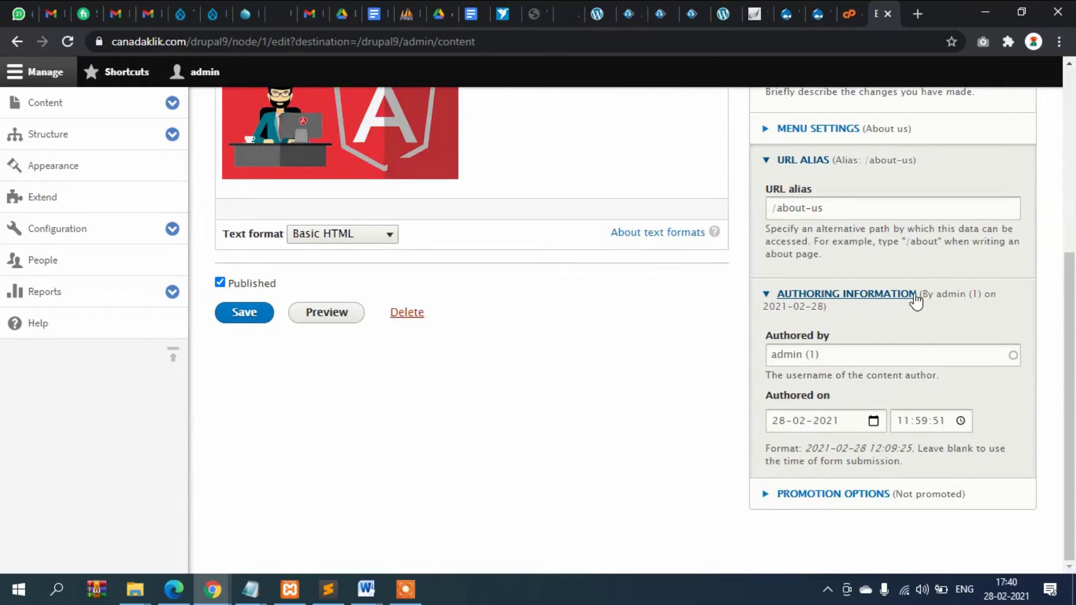
pyautogui.moveTo(856, 355); pyautogui.dragTo(768, 354)
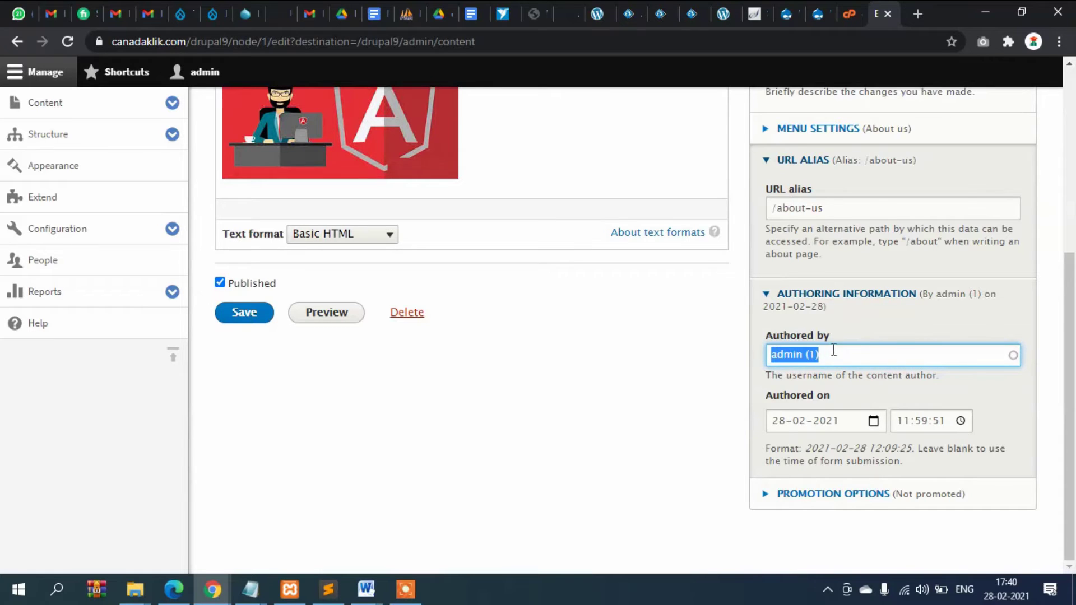
pyautogui.click(855, 353)
pyautogui.moveTo(855, 354); pyautogui.dragTo(791, 355)
pyautogui.moveTo(877, 355); pyautogui.dragTo(763, 358)
pyautogui.click(848, 353)
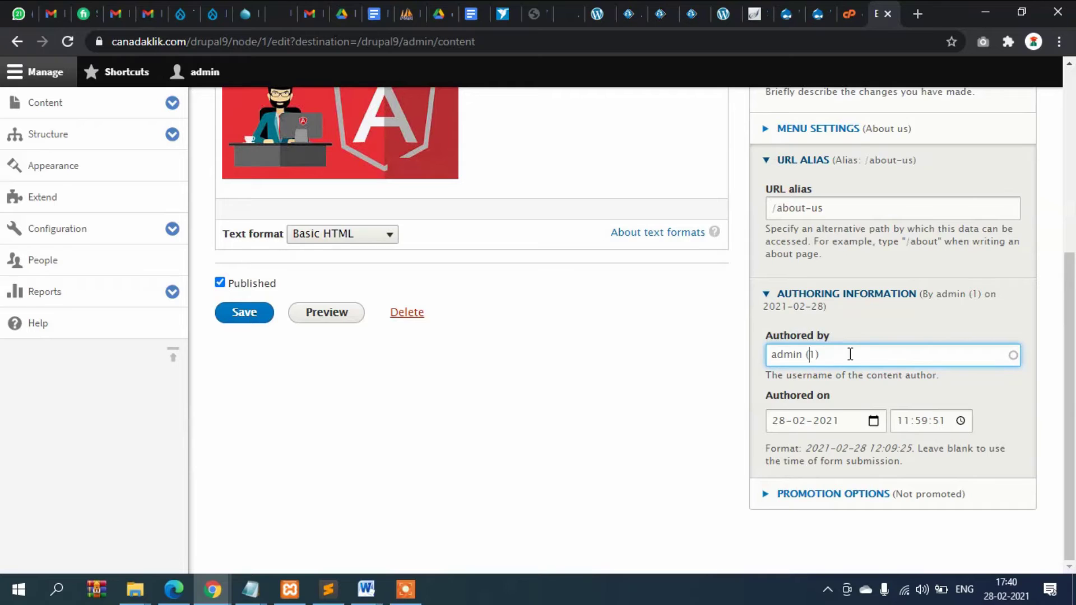
pyautogui.moveTo(847, 353); pyautogui.dragTo(757, 354)
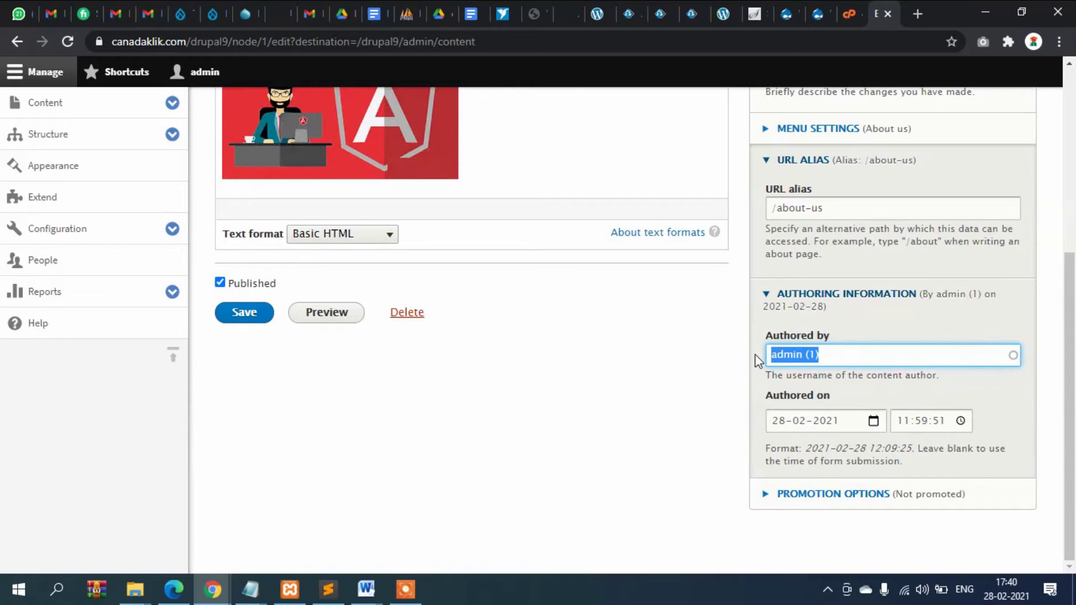
pyautogui.write('umar')
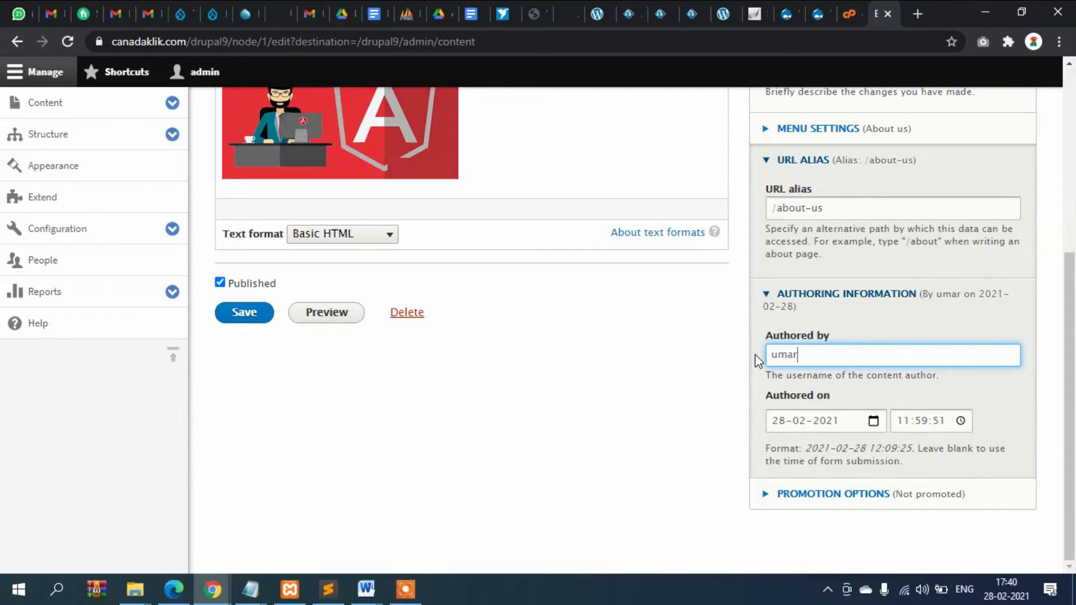
pyautogui.click(873, 319)
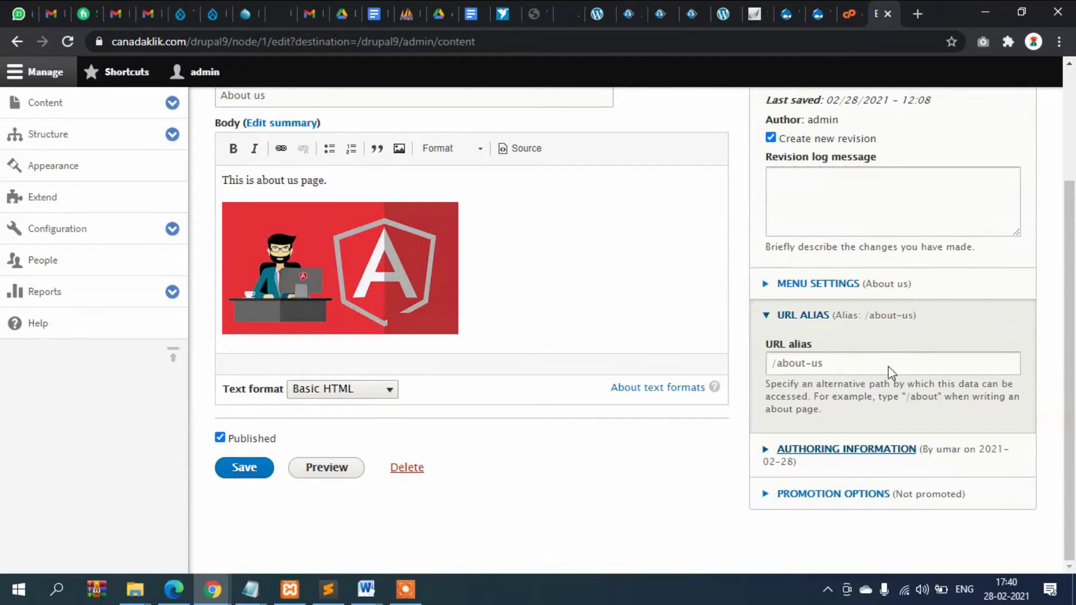
# Set the About us page's authored-on date to 01-03-2021 and try to save the page
pyautogui.click(810, 449)
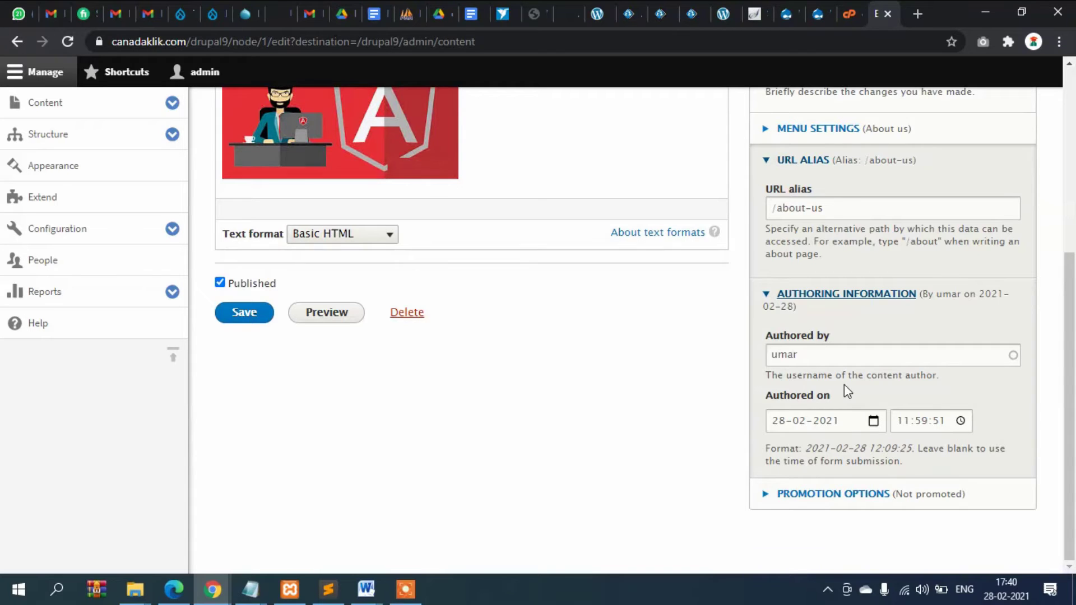
pyautogui.click(873, 421)
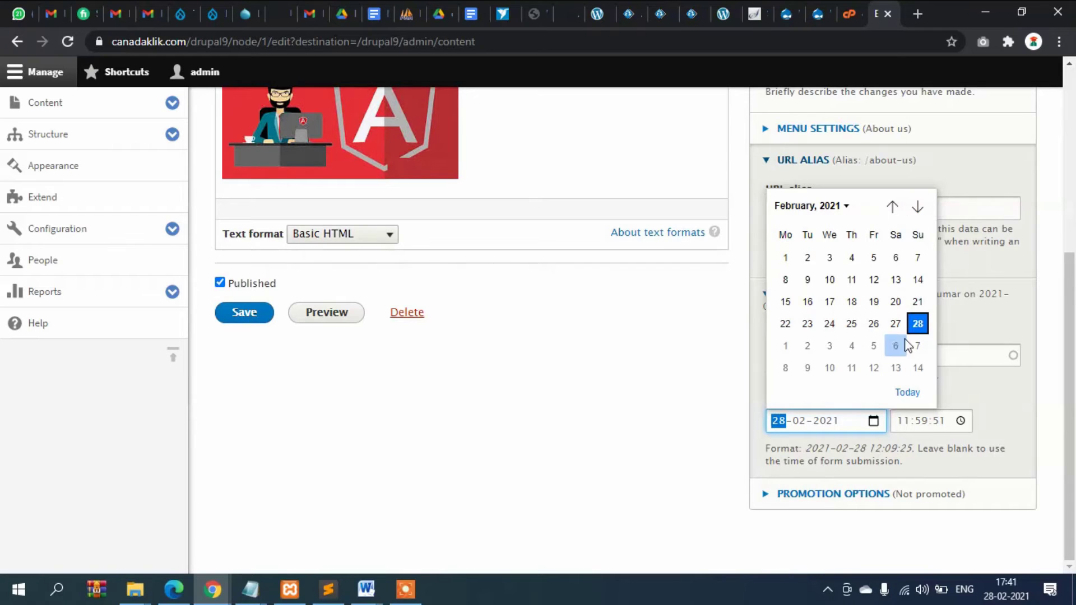
pyautogui.click(918, 210)
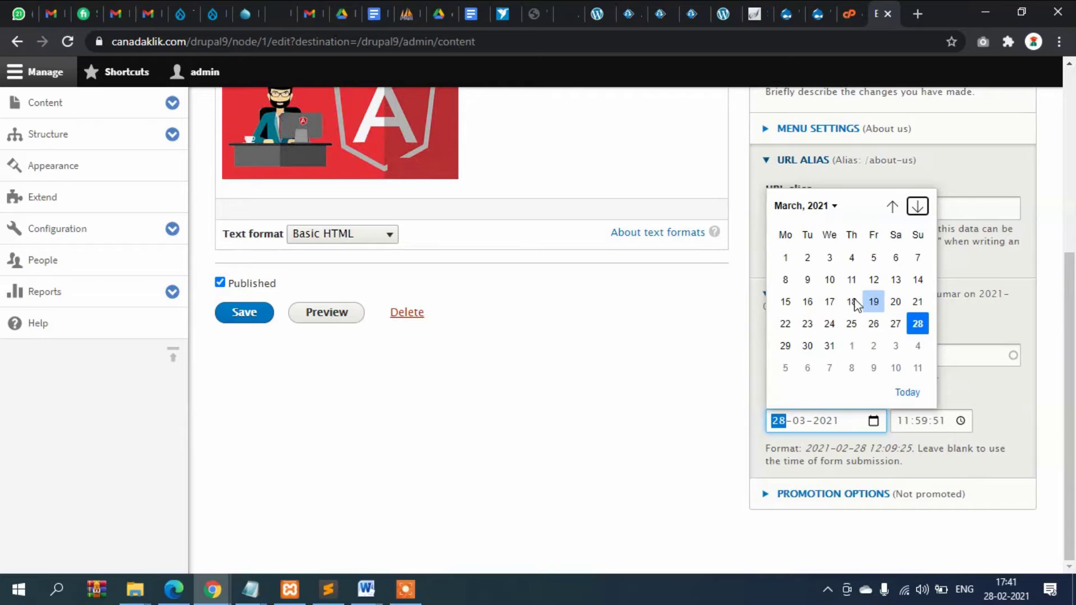
pyautogui.click(786, 259)
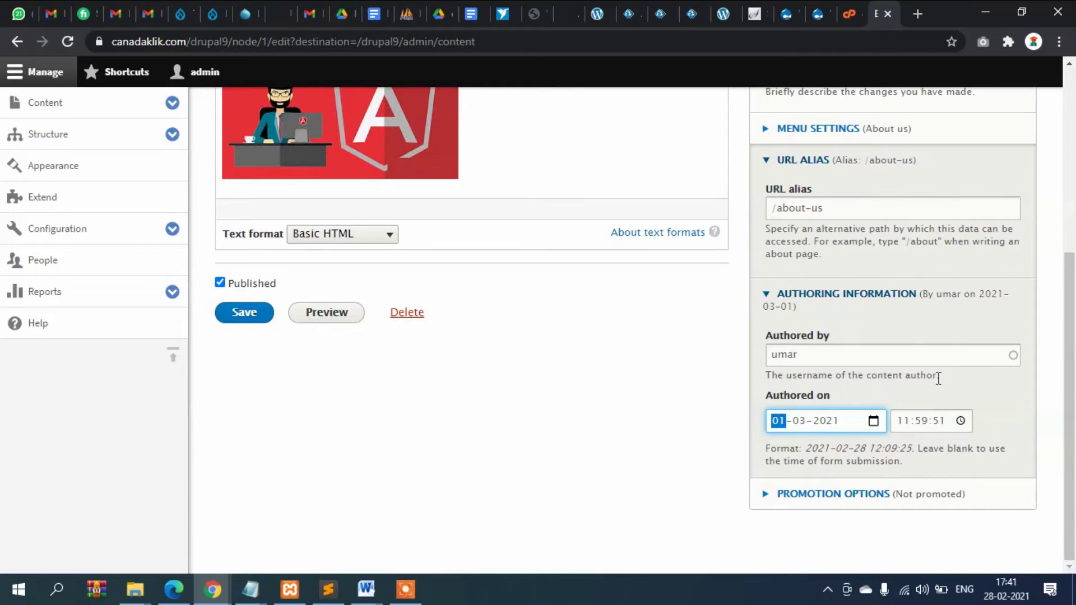
pyautogui.click(248, 315)
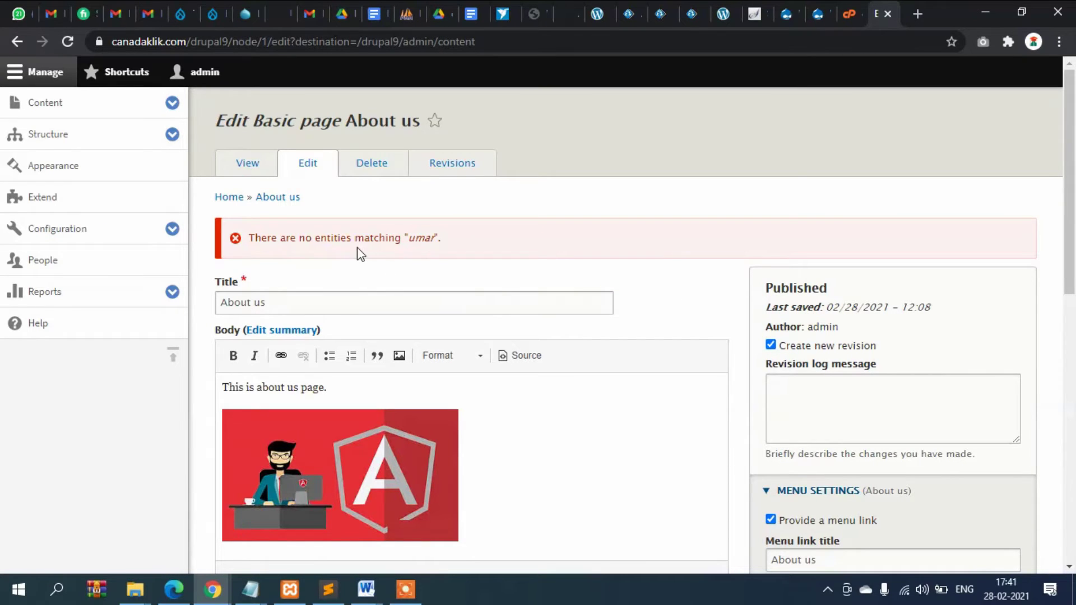
# Correct the About us page's author to the suggested admin account and save the page
pyautogui.moveTo(315, 237); pyautogui.dragTo(462, 243)
pyautogui.click(461, 243)
pyautogui.scroll(-7, 461, 242)
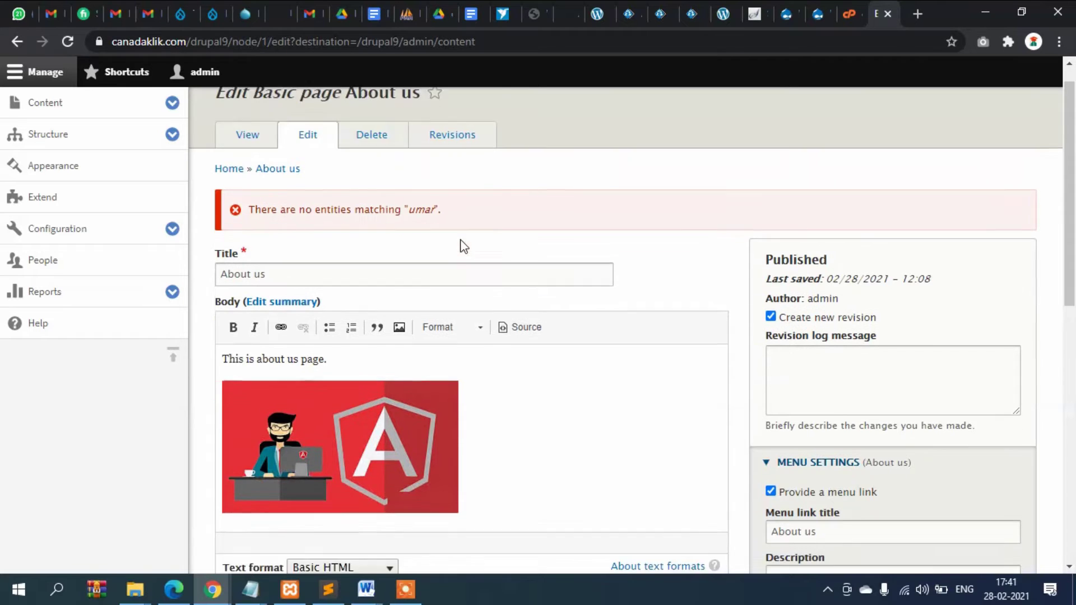
pyautogui.scroll(-4, 706, 257)
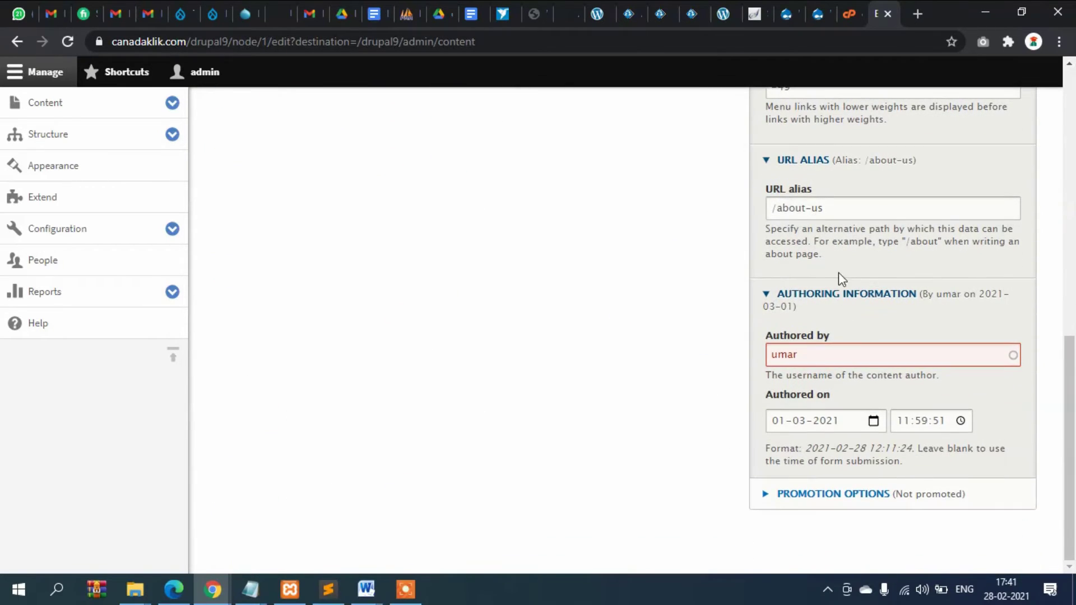
pyautogui.click(977, 355)
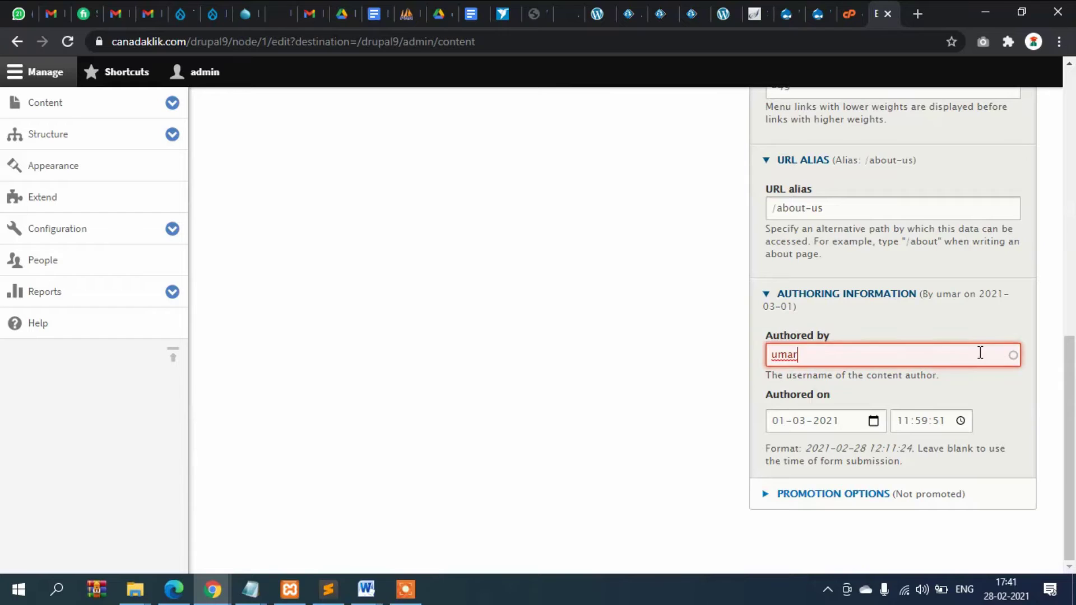
pyautogui.moveTo(865, 356); pyautogui.dragTo(716, 359)
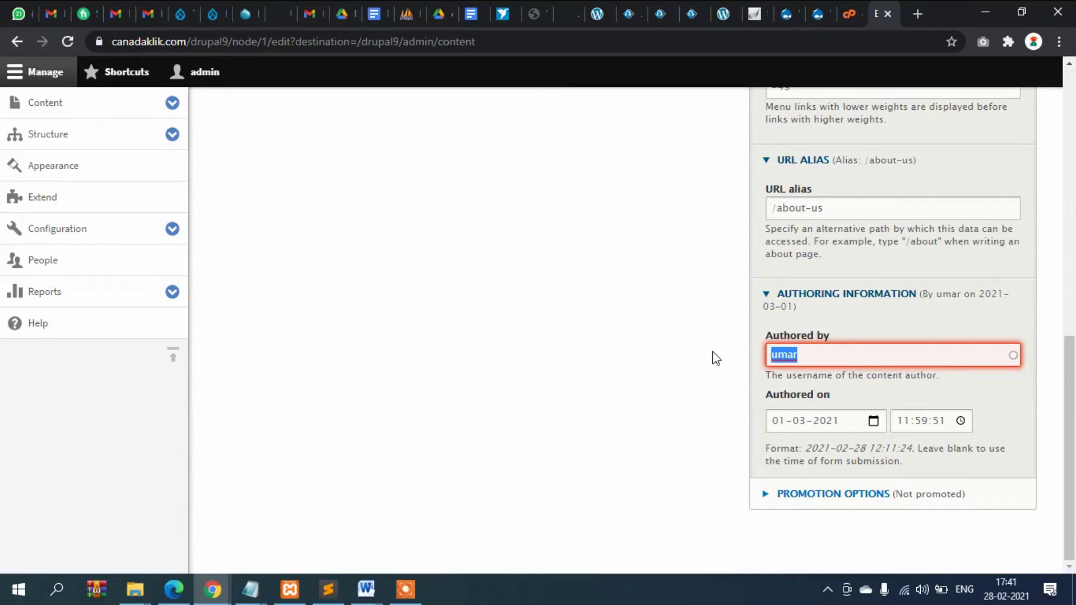
pyautogui.write('admin')
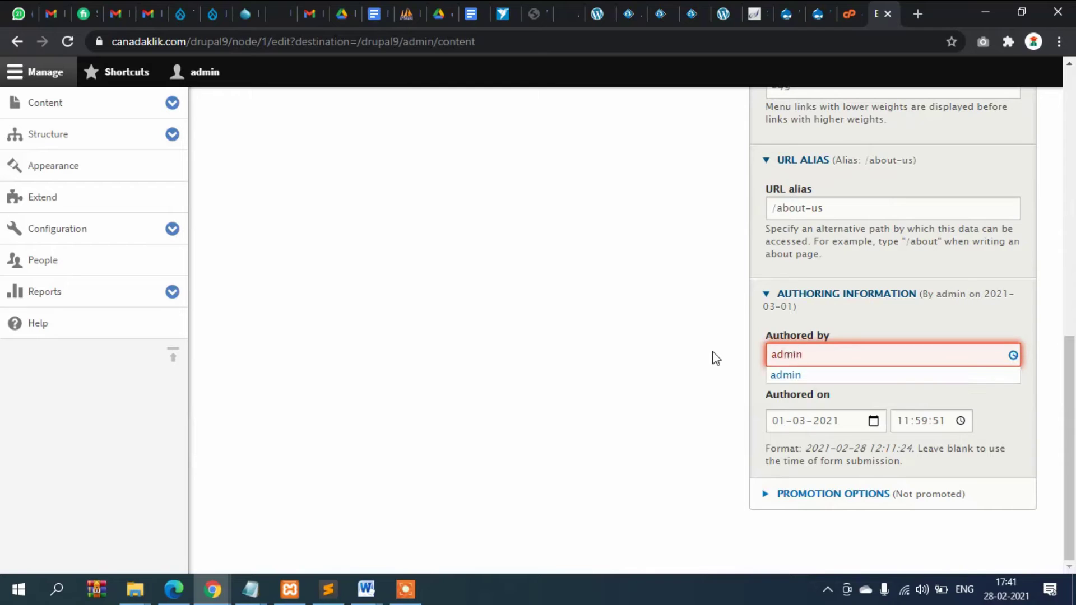
pyautogui.click(785, 375)
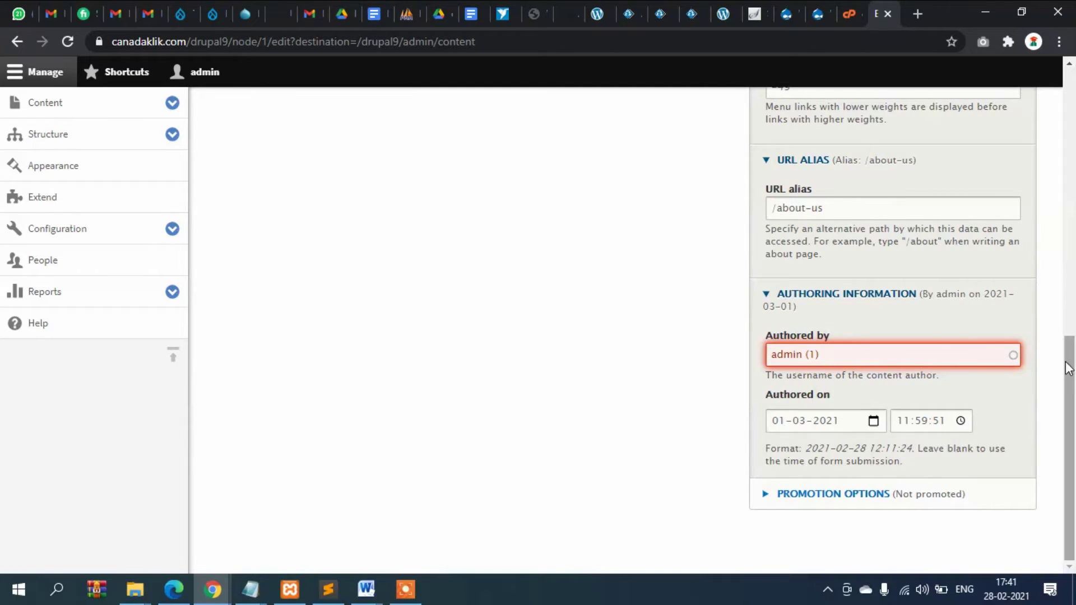
pyautogui.scroll(10, 635, 308)
pyautogui.scroll(-4, 633, 308)
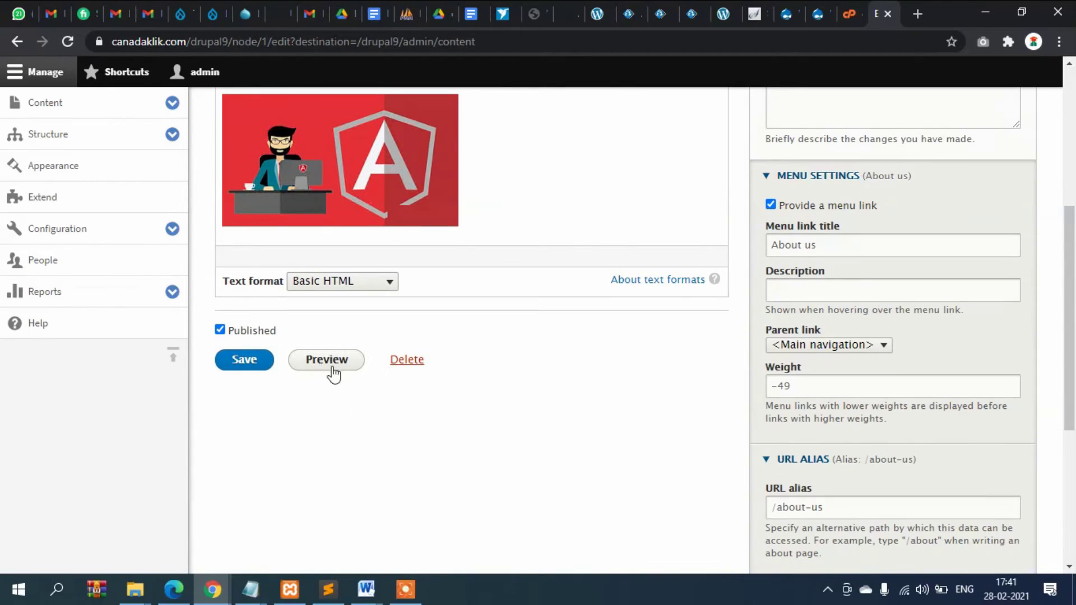
pyautogui.click(247, 375)
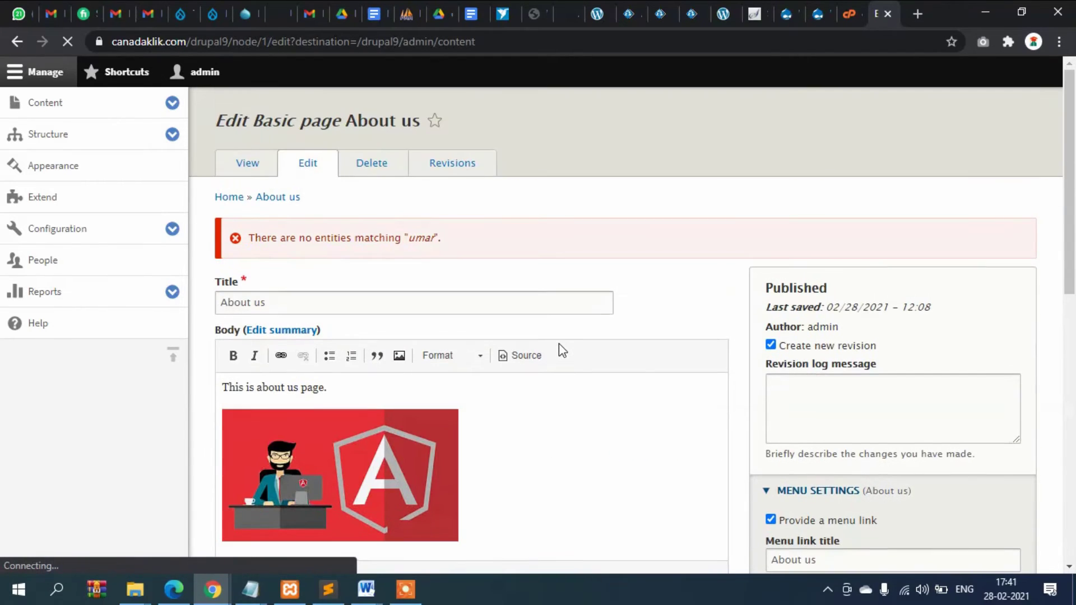
# Review the About us page's authored-on setting in the edit form and expand its promotion options
pyautogui.scroll(-5, 559, 345)
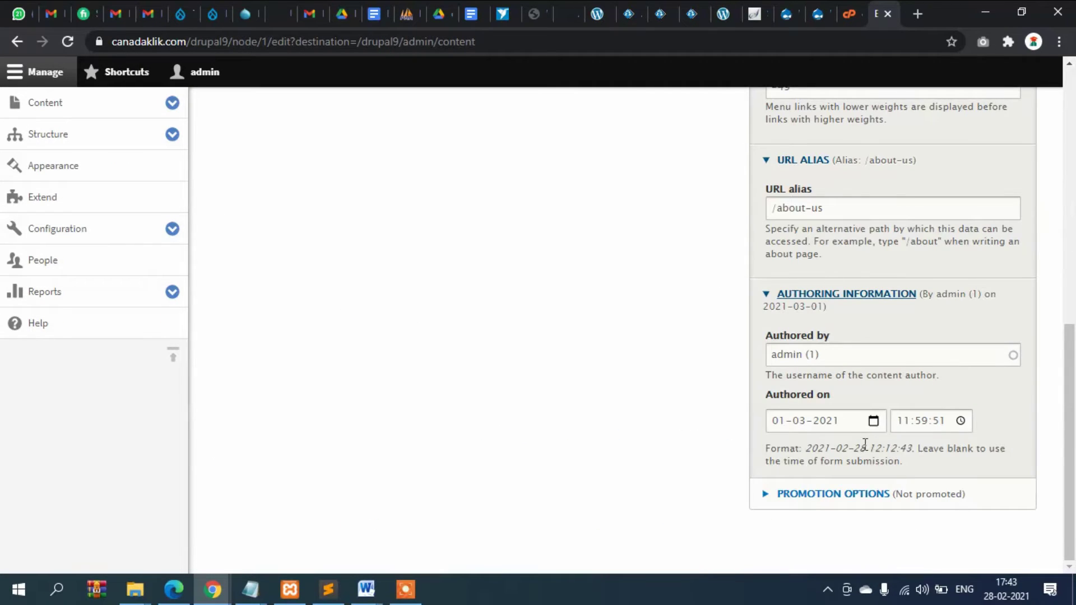
pyautogui.moveTo(771, 395); pyautogui.dragTo(848, 395)
pyautogui.click(849, 395)
pyautogui.click(805, 494)
pyautogui.scroll(-1, 731, 402)
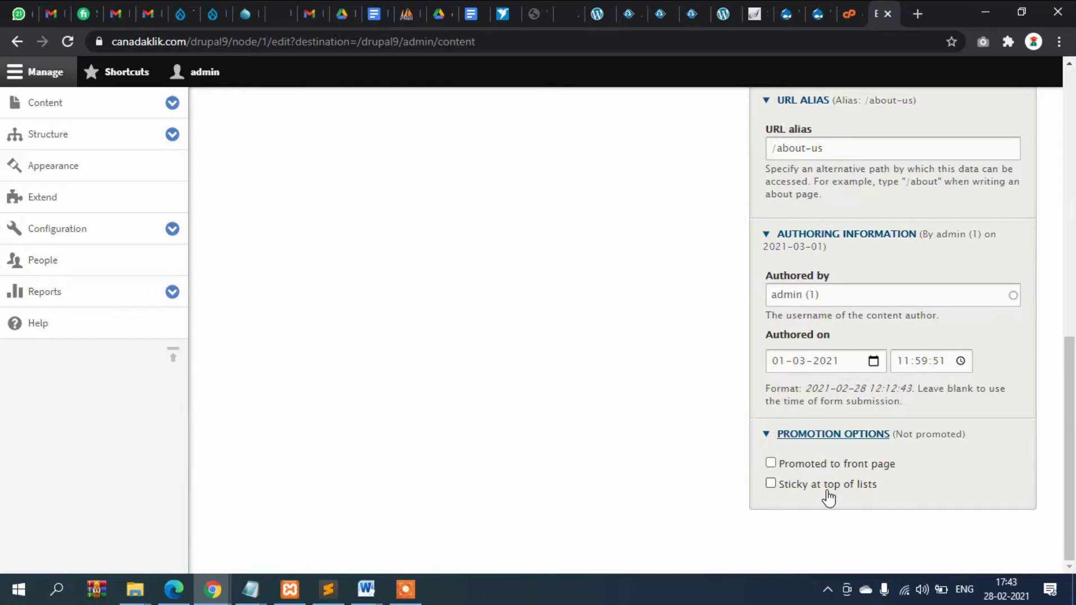
# Switch to the incognito window and examine the content of the site's home page
pyautogui.moveTo(212, 597)
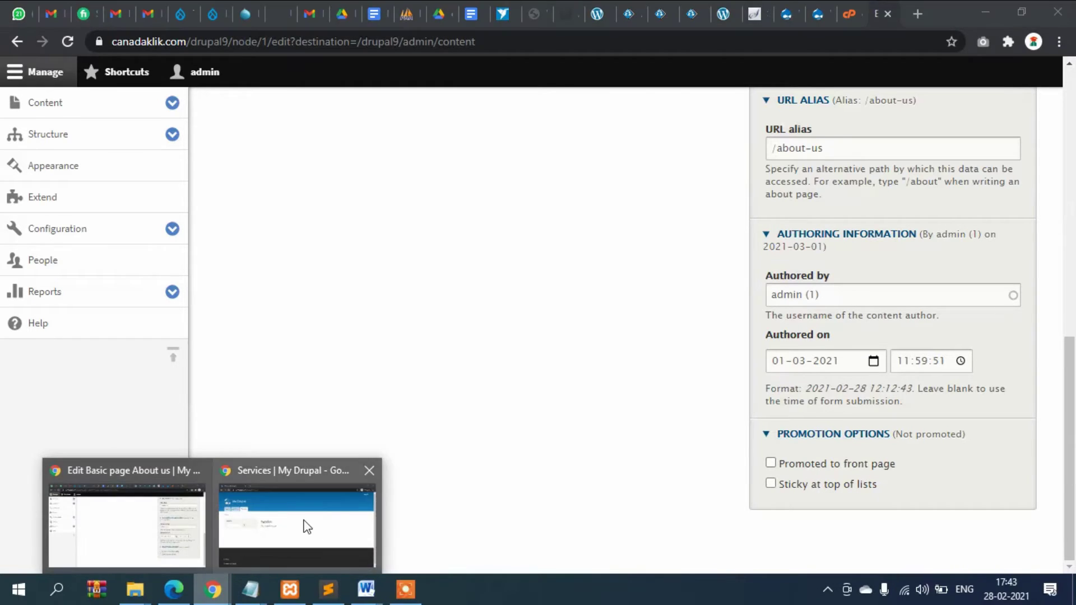
pyautogui.click(305, 524)
pyautogui.click(67, 178)
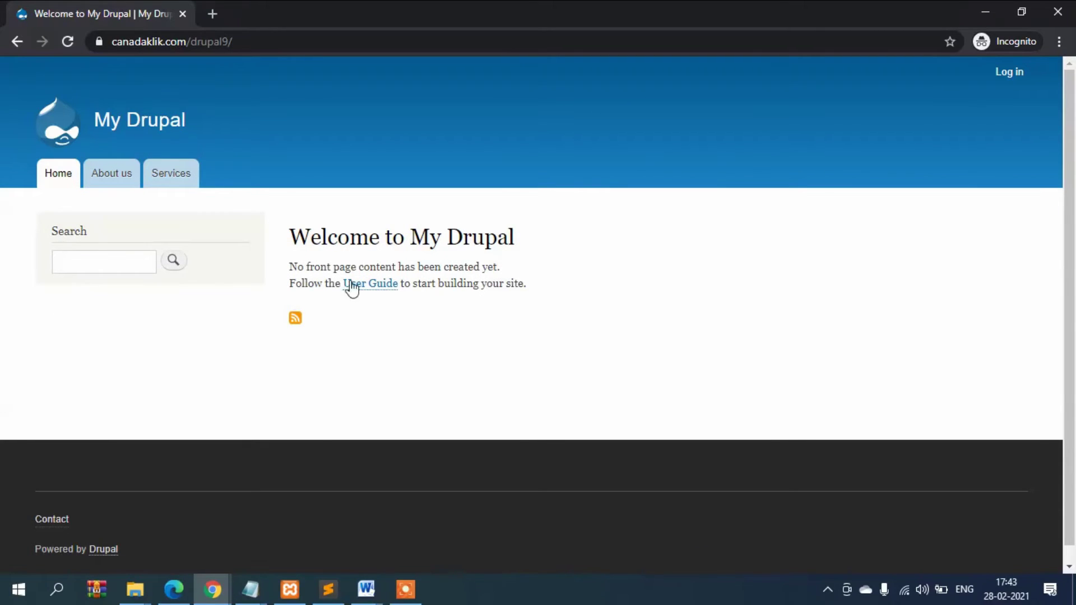
pyautogui.moveTo(288, 242); pyautogui.dragTo(507, 240)
pyautogui.click(507, 240)
pyautogui.moveTo(312, 236); pyautogui.dragTo(552, 239)
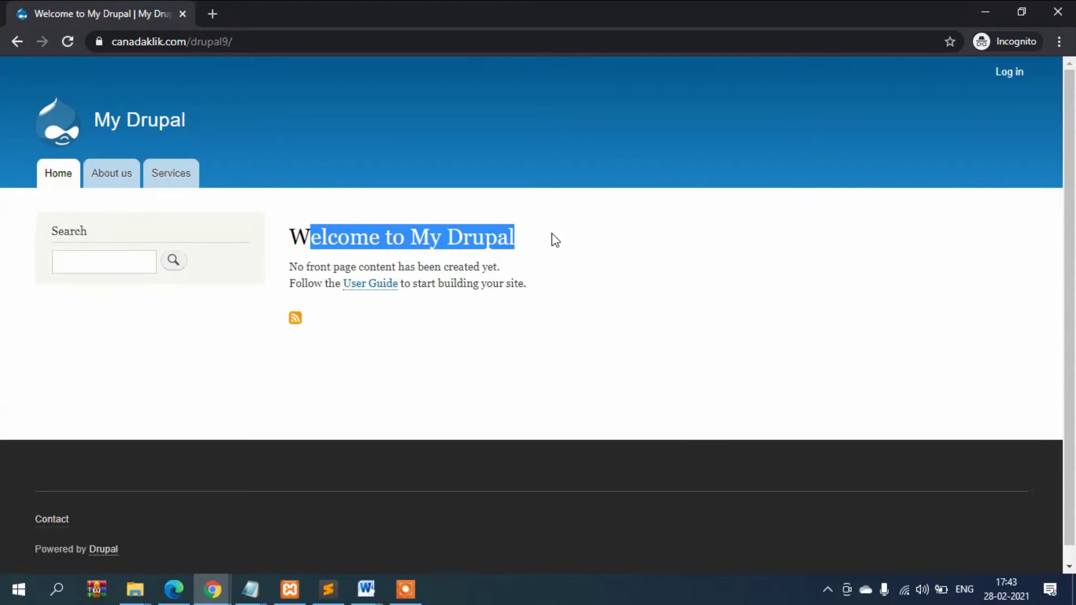
pyautogui.click(553, 240)
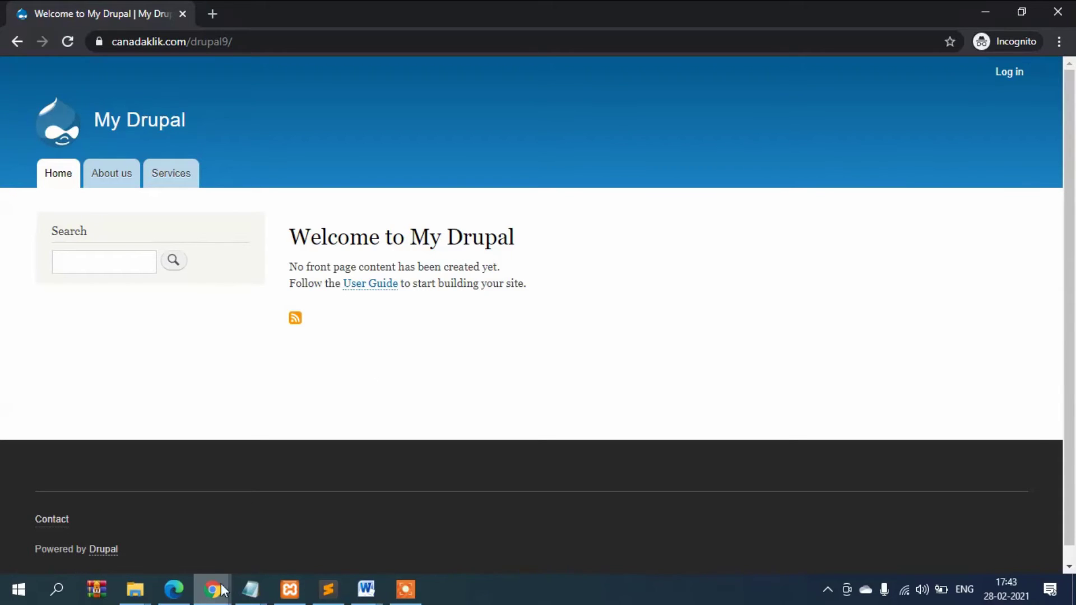
# Back in the admin window, enable promotion to the front page for the About us page and save it
pyautogui.moveTo(212, 590)
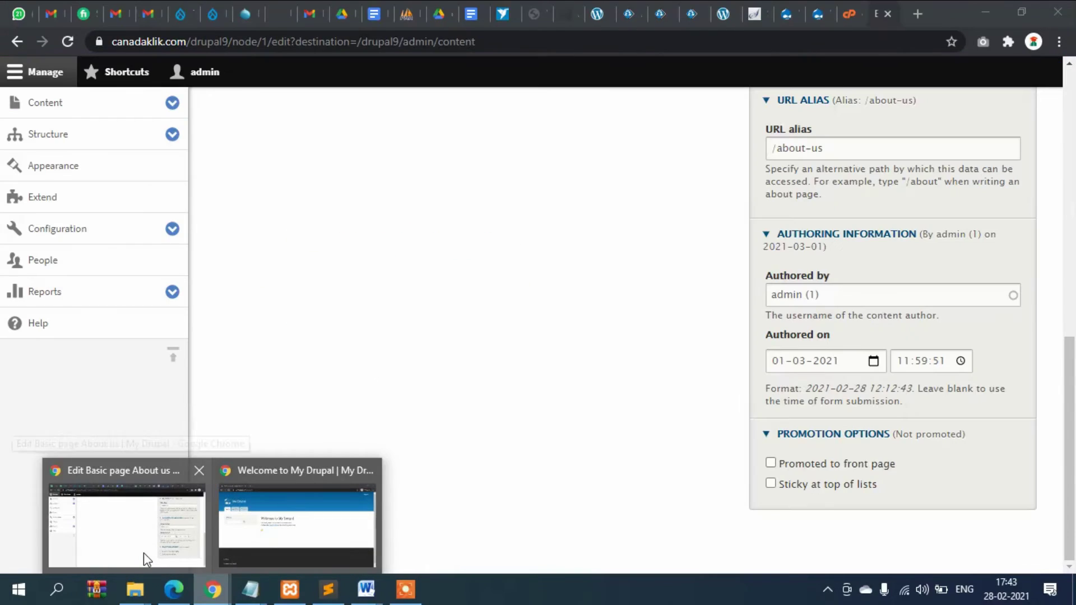
pyautogui.click(144, 553)
pyautogui.scroll(6, 672, 404)
pyautogui.scroll(-5, 701, 386)
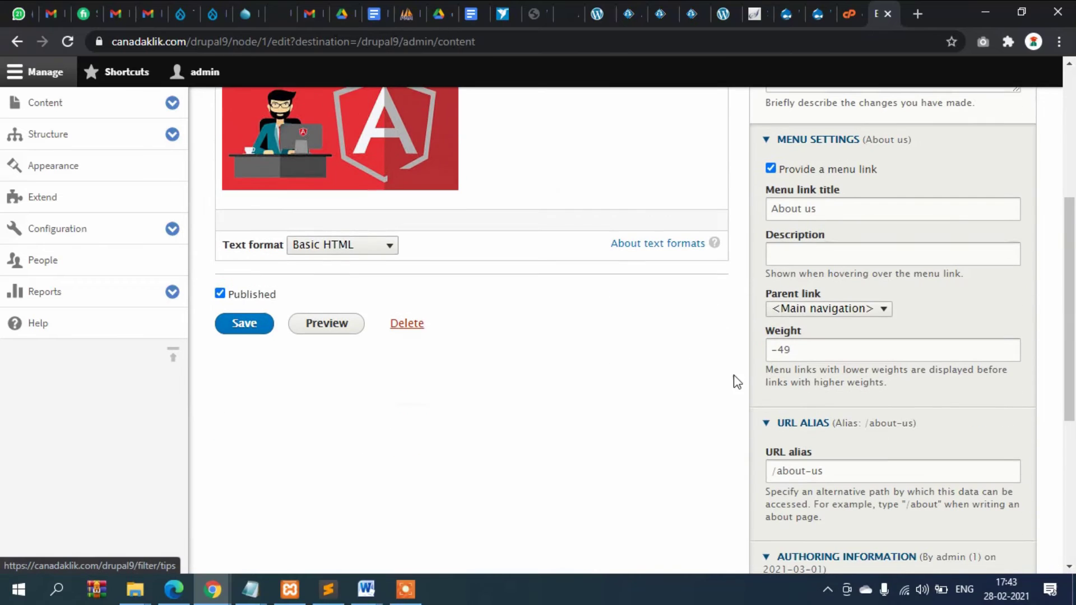
pyautogui.scroll(8, 657, 373)
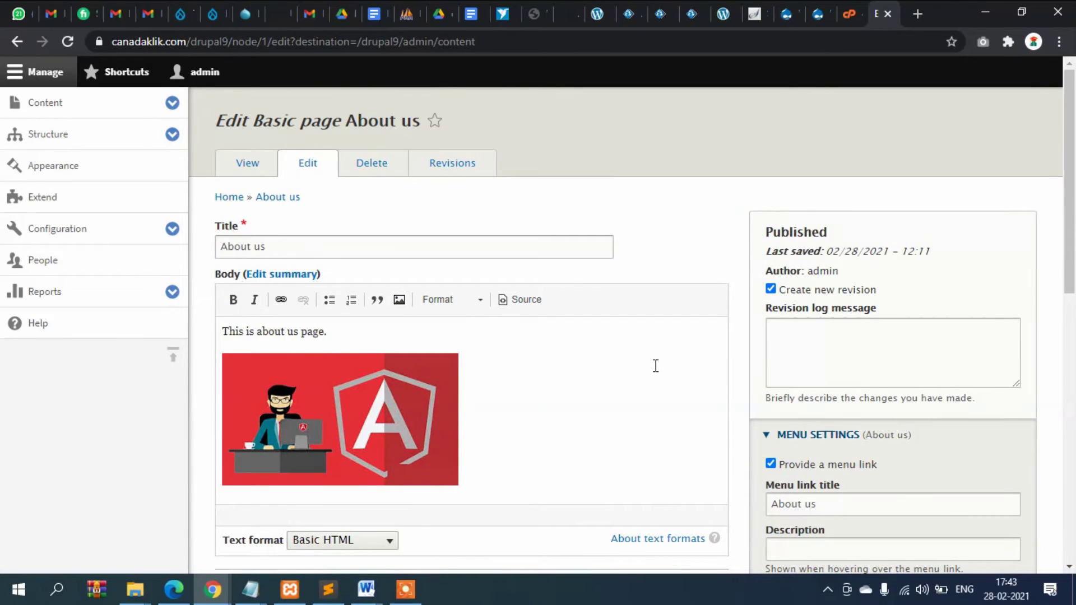
pyautogui.scroll(-8, 673, 379)
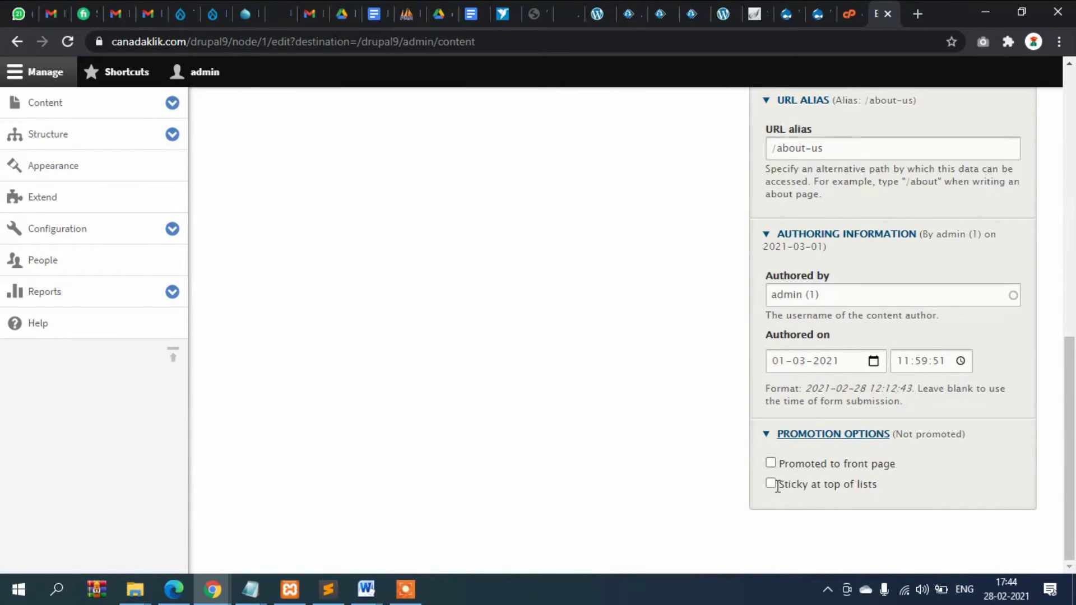
pyautogui.click(771, 463)
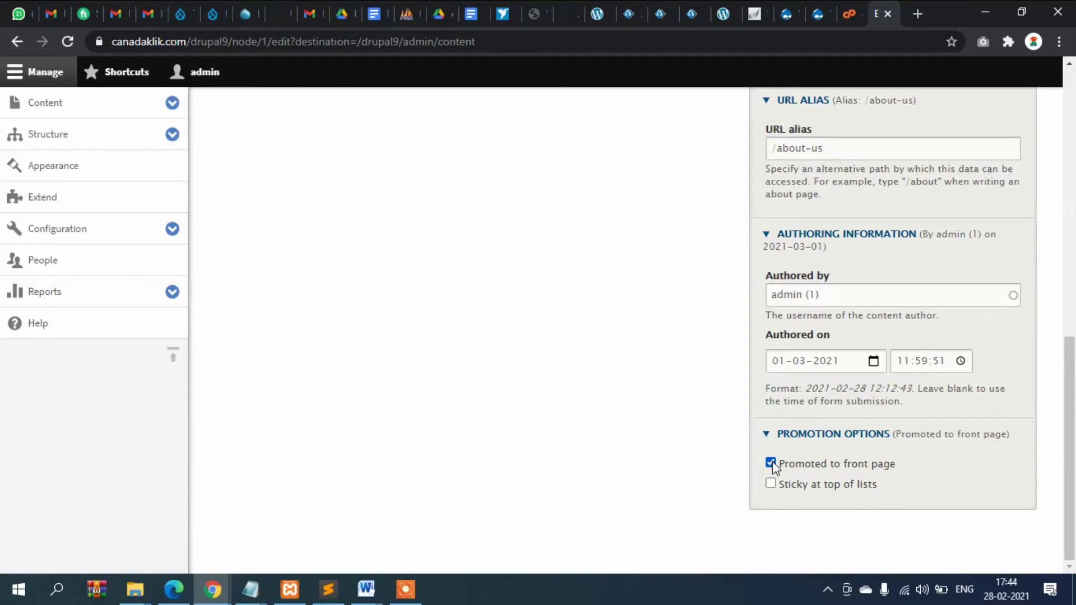
pyautogui.scroll(9, 905, 462)
pyautogui.scroll(-6, 606, 418)
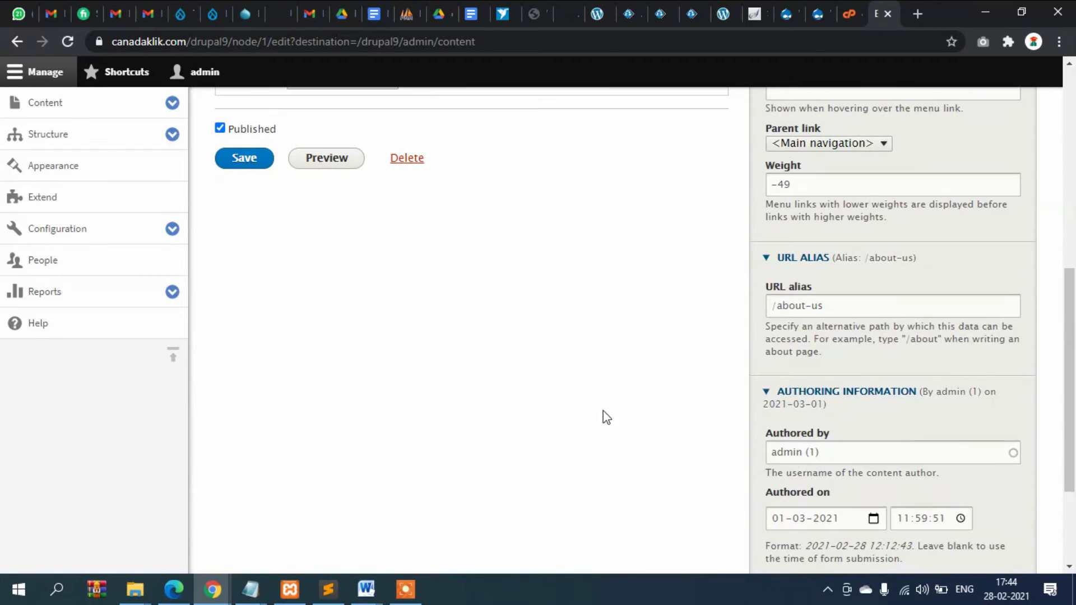
pyautogui.click(246, 164)
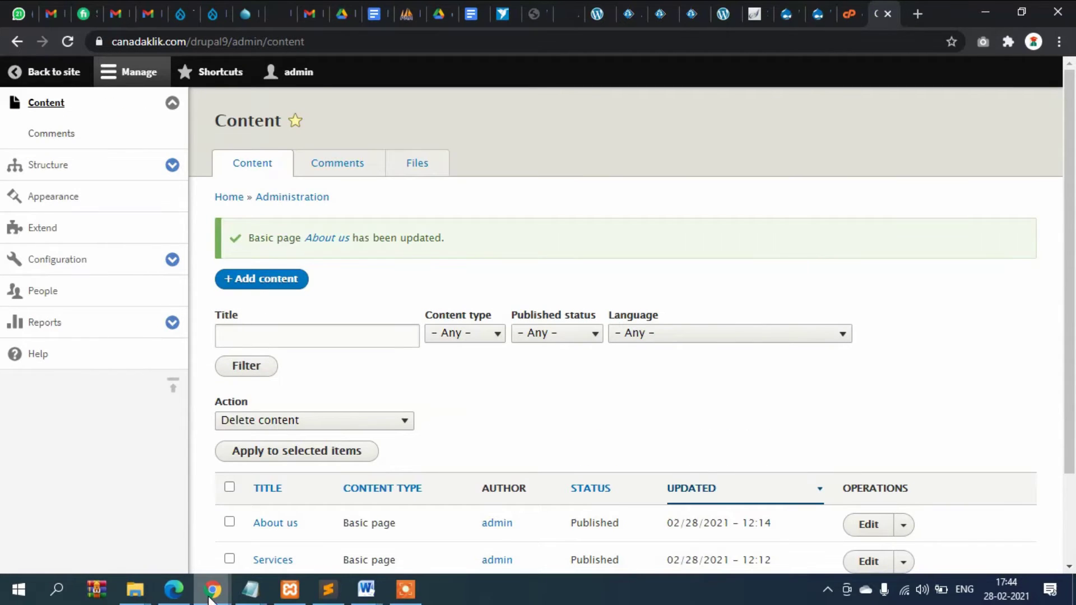
# In the incognito window, check the home page for the promoted content and open the About us page
pyautogui.moveTo(212, 589)
pyautogui.click(216, 564)
pyautogui.click(112, 123)
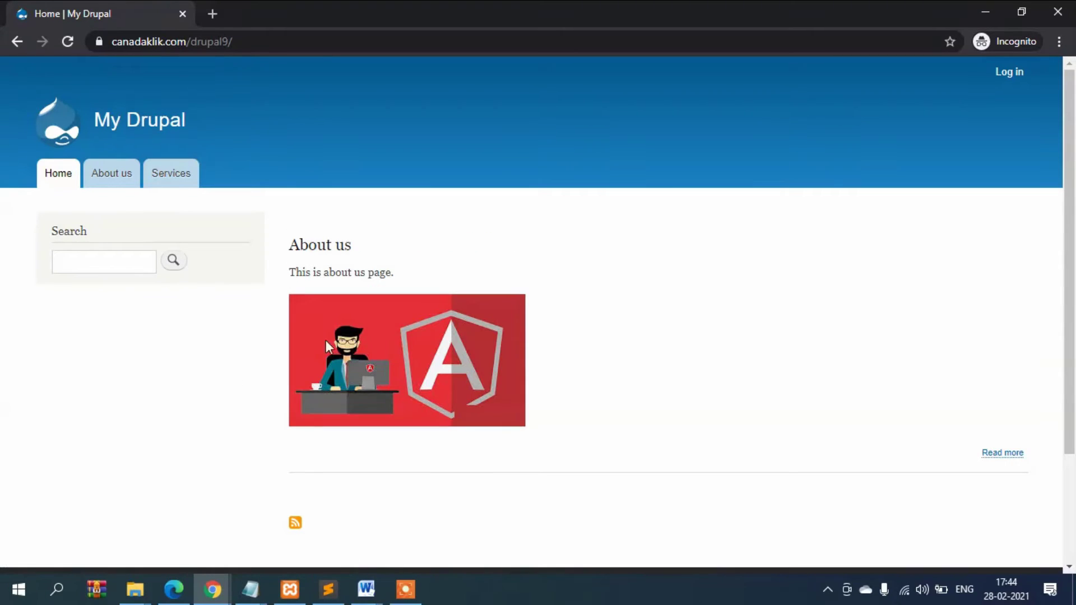
pyautogui.scroll(-3, 330, 342)
pyautogui.scroll(3, 328, 320)
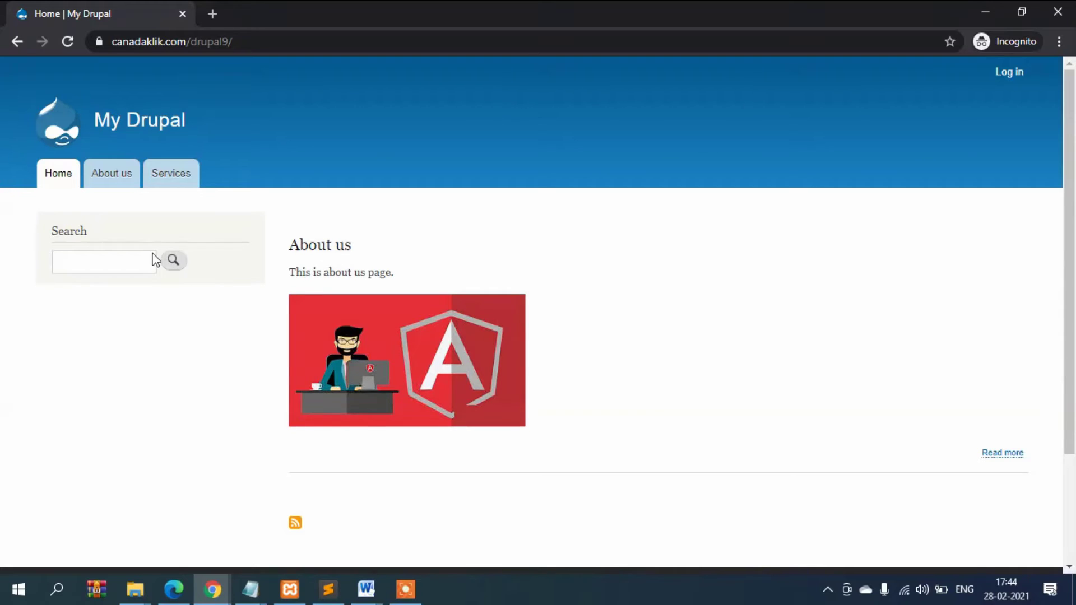
pyautogui.click(119, 180)
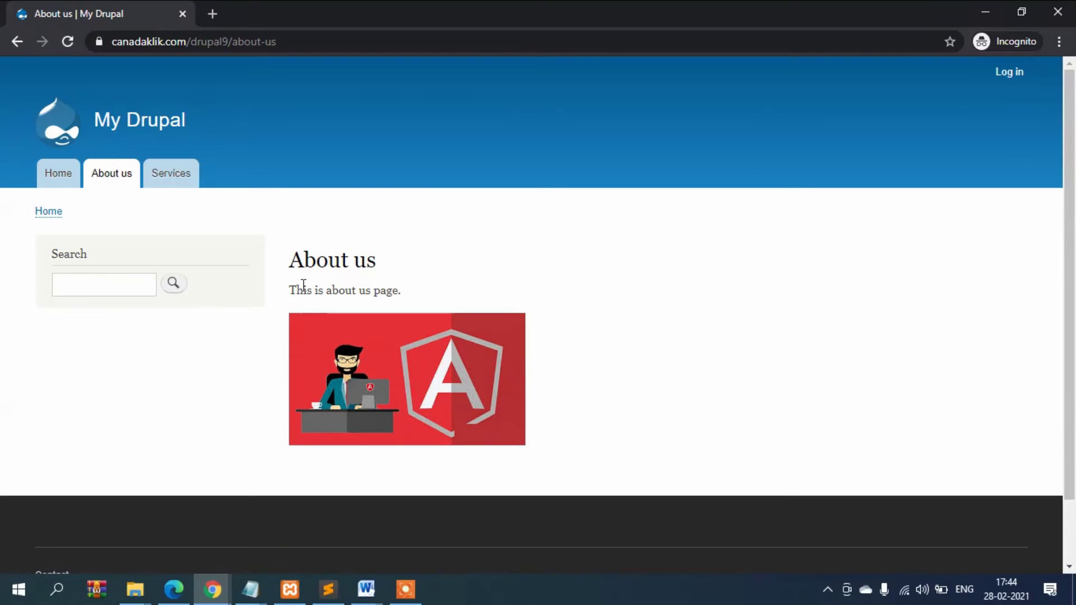
# Return to the site's home page in the incognito window and examine the promoted About us content
pyautogui.click(47, 181)
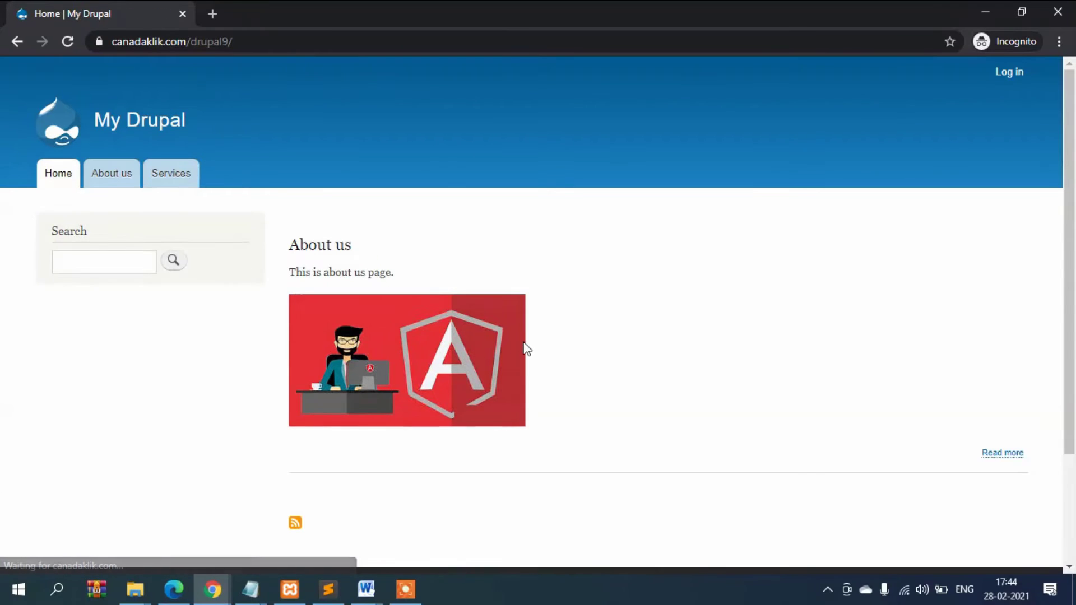
pyautogui.scroll(-3, 526, 347)
pyautogui.scroll(3, 524, 353)
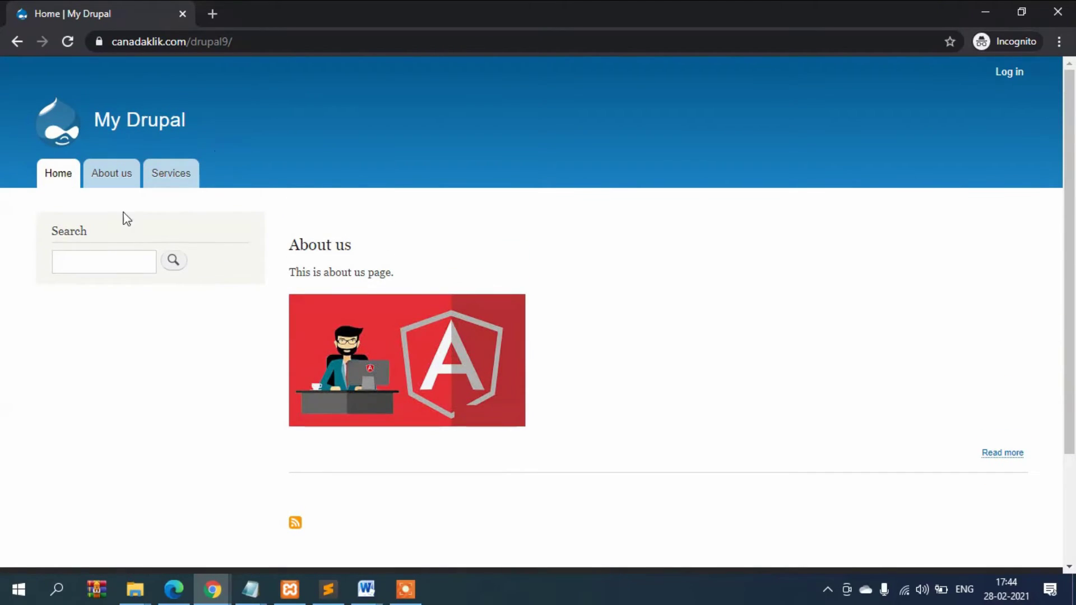
pyautogui.moveTo(291, 231)
pyautogui.mouseDown()
pyautogui.moveTo(610, 403)
pyautogui.moveTo(307, 284)
pyautogui.moveTo(290, 215)
pyautogui.mouseUp()
pyautogui.click(672, 391)
pyautogui.click(348, 208)
# Switch back to the admin window and start creating a new Article from the site's content list
pyautogui.moveTo(213, 595)
pyautogui.click(123, 543)
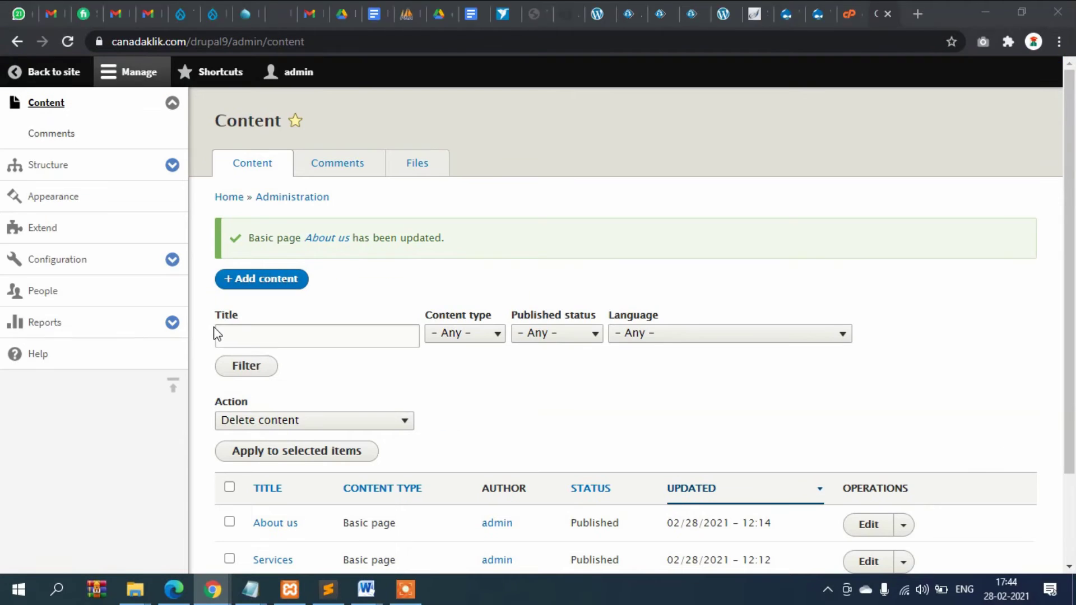
pyautogui.click(61, 105)
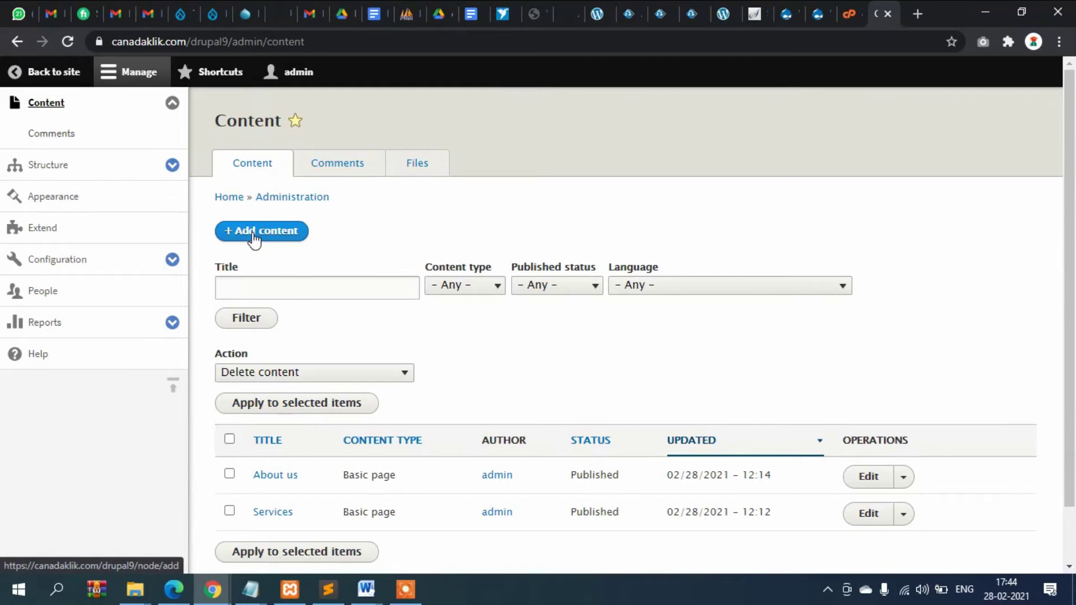
pyautogui.click(254, 236)
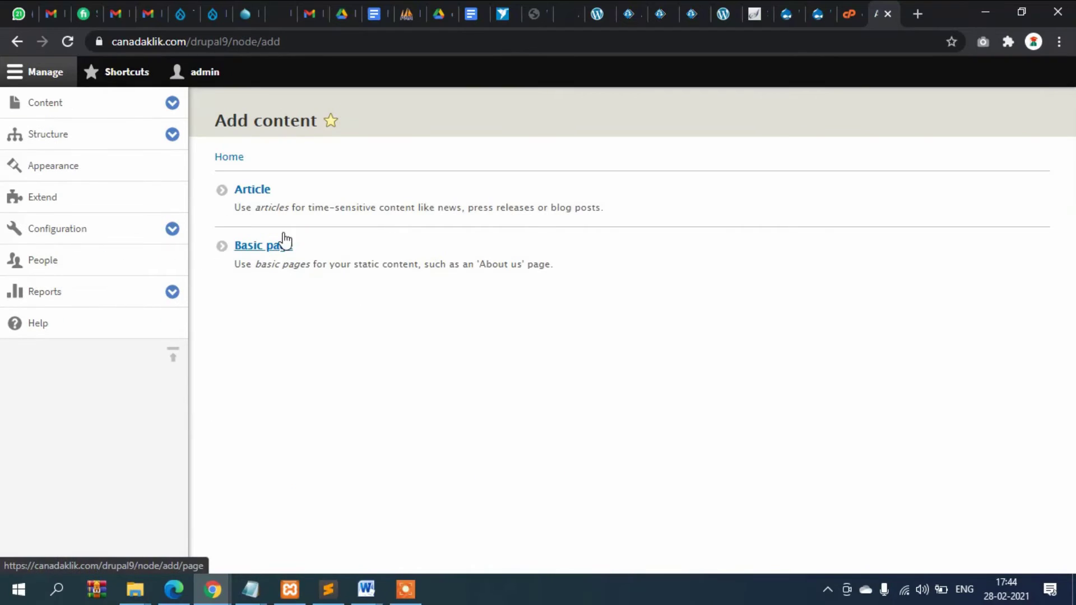
pyautogui.click(262, 193)
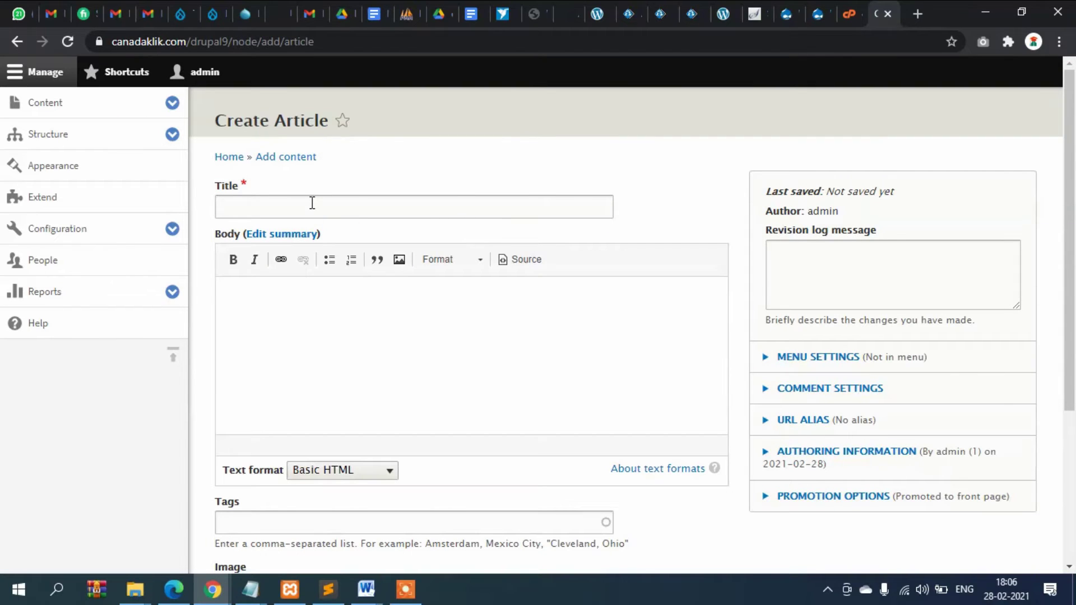
# Title the article "Drupal 9 tutorial first article", correcting the spelling of Drupal to start with a capital
pyautogui.click(312, 203)
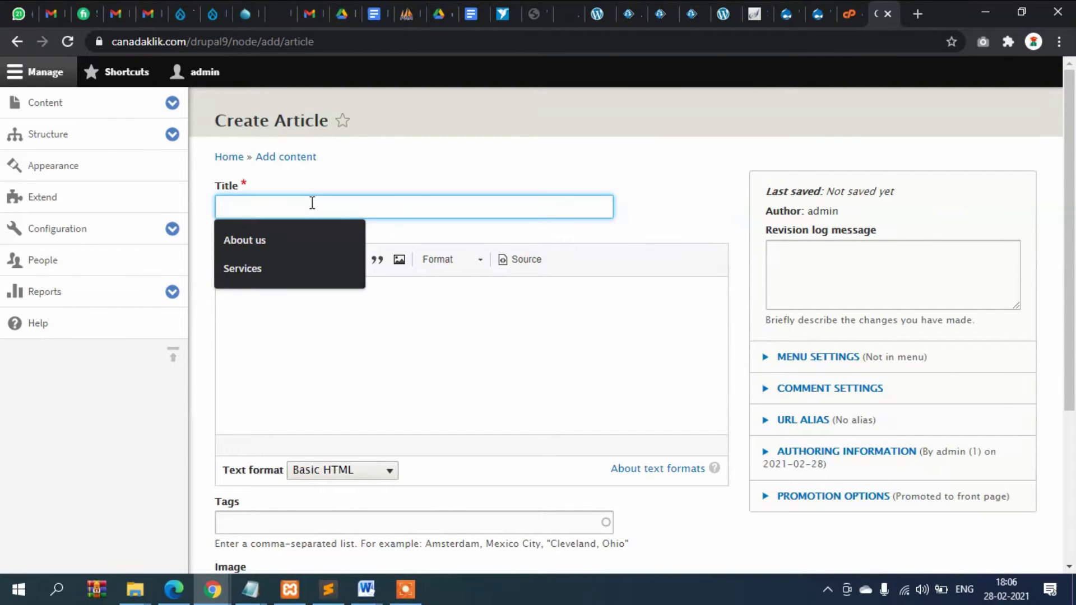
pyautogui.write('drupal 9 tutorial')
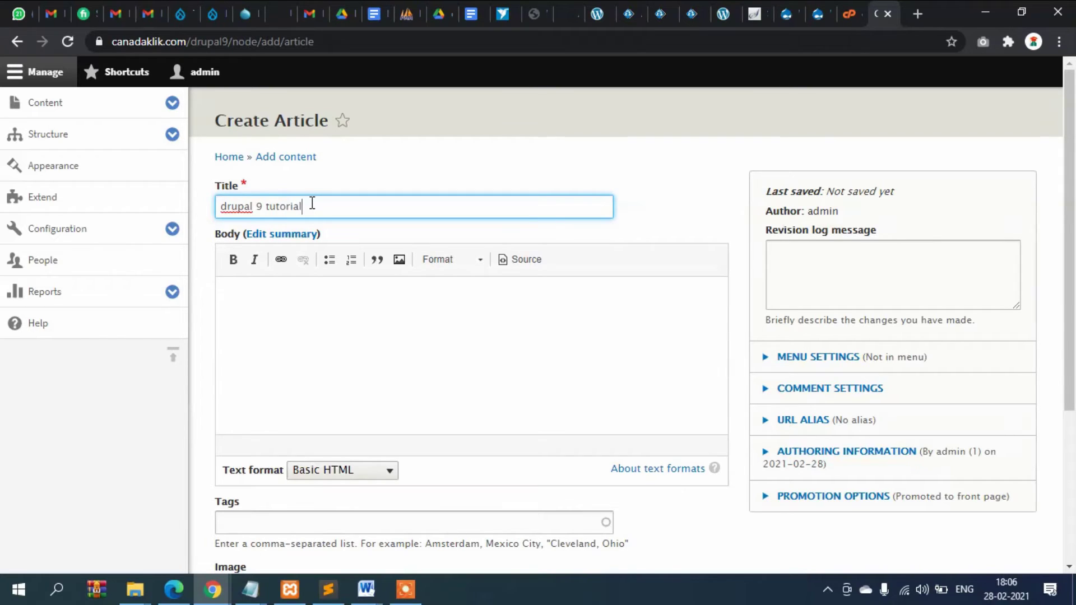
pyautogui.write('first article')
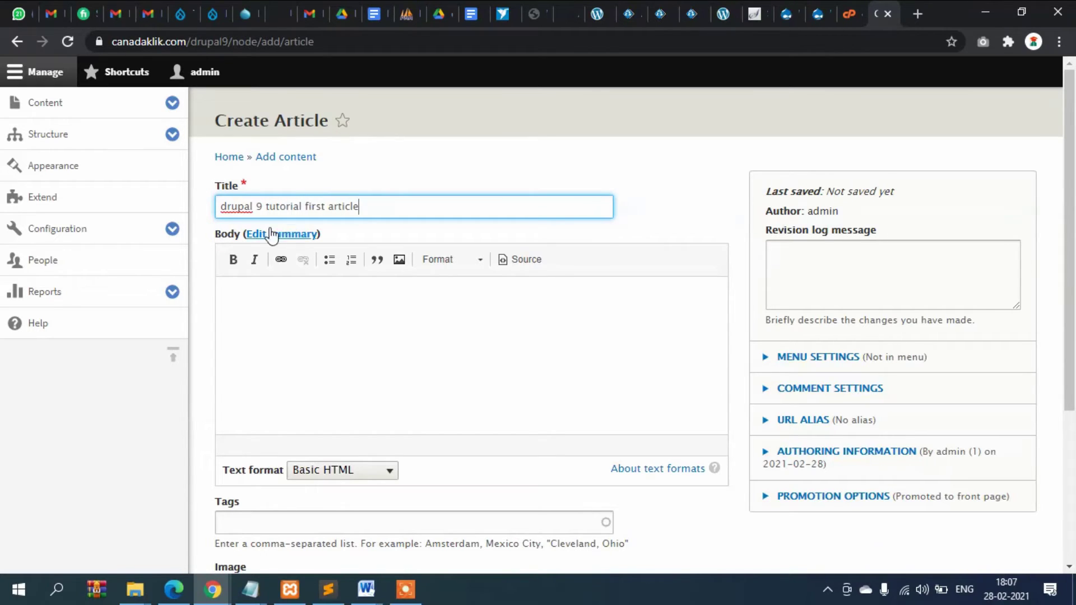
pyautogui.rightClick(233, 205)
pyautogui.click(303, 218)
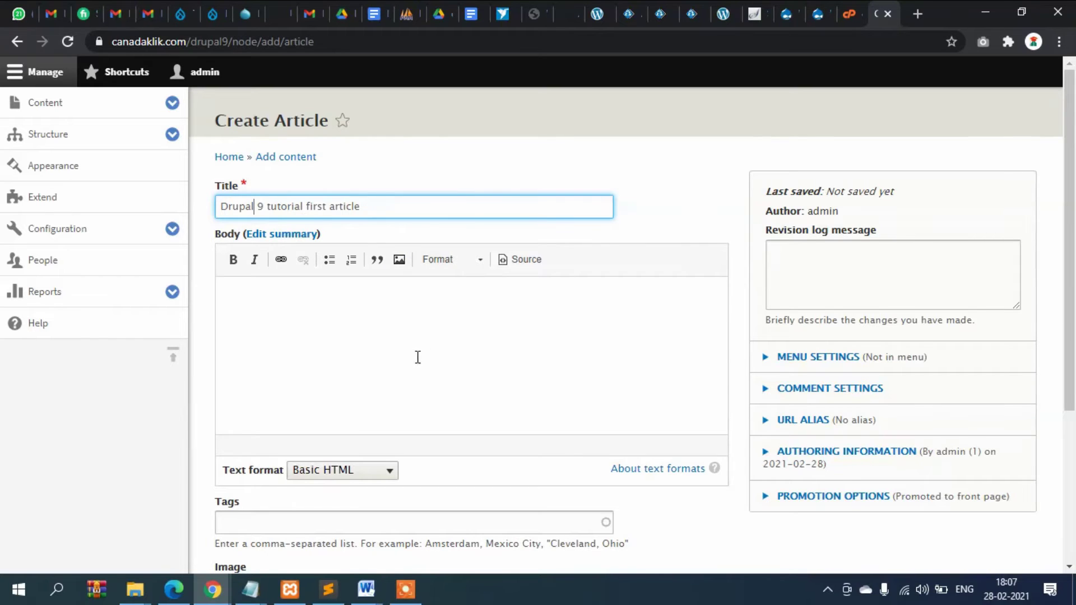
# Write "This is first article for Drupal 9 tutorial." in the article's body
pyautogui.click(365, 331)
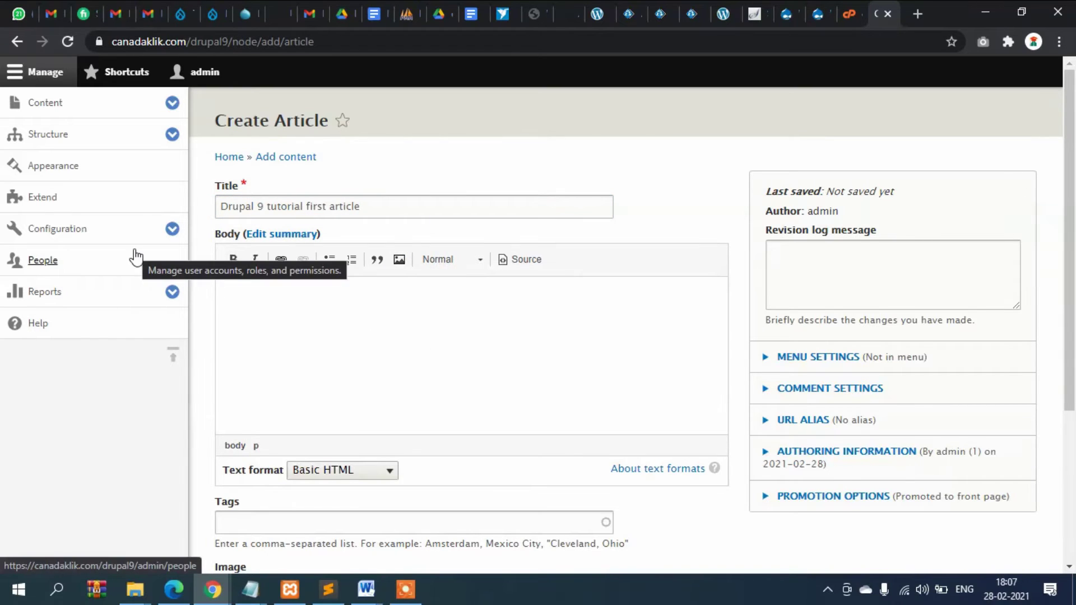
pyautogui.write('G')
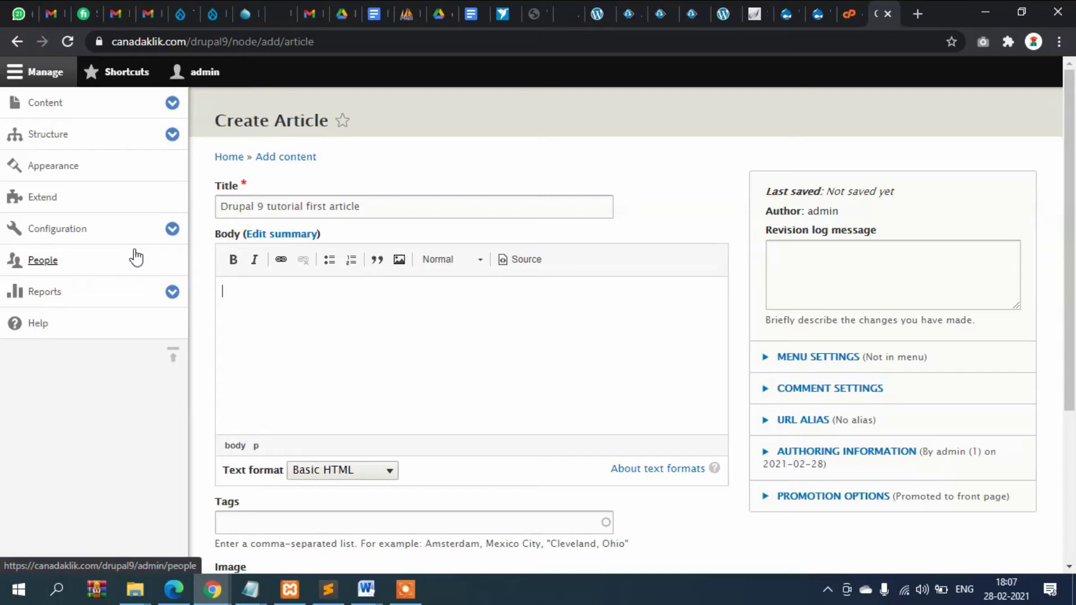
pyautogui.write('This is first article fo')
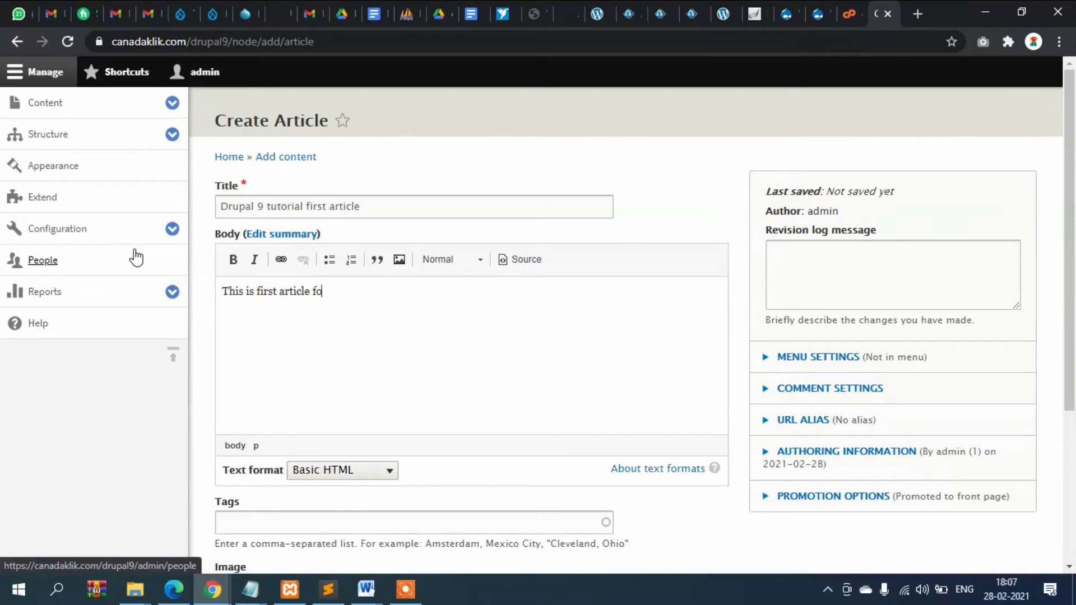
pyautogui.write('pal 9 tutoial.')
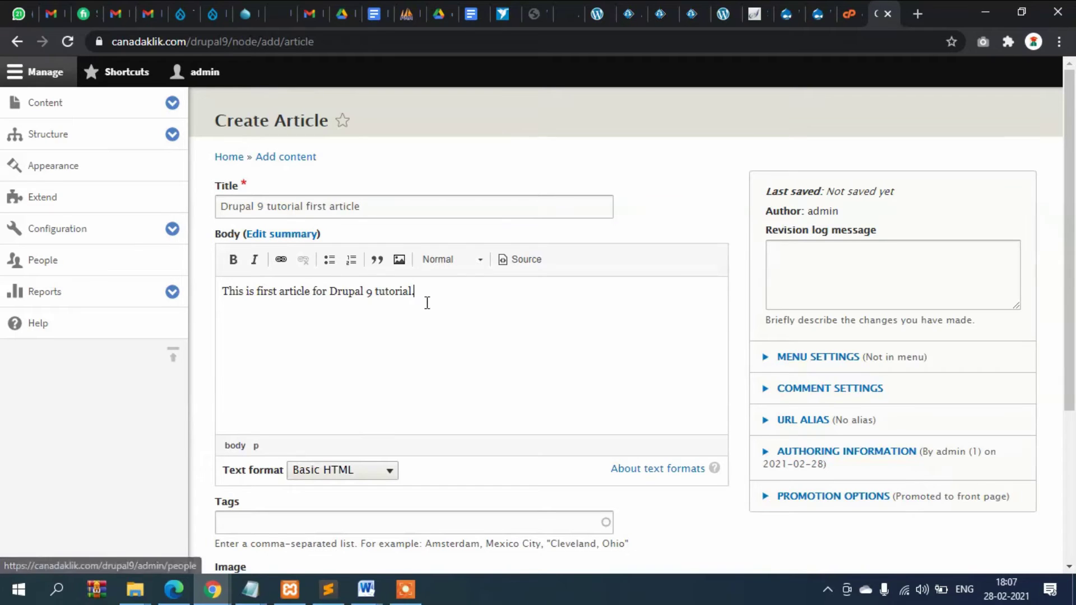
# Copy the body sentence and paste it repeatedly after itself to fill out a longer paragraph
pyautogui.moveTo(439, 296); pyautogui.dragTo(225, 300)
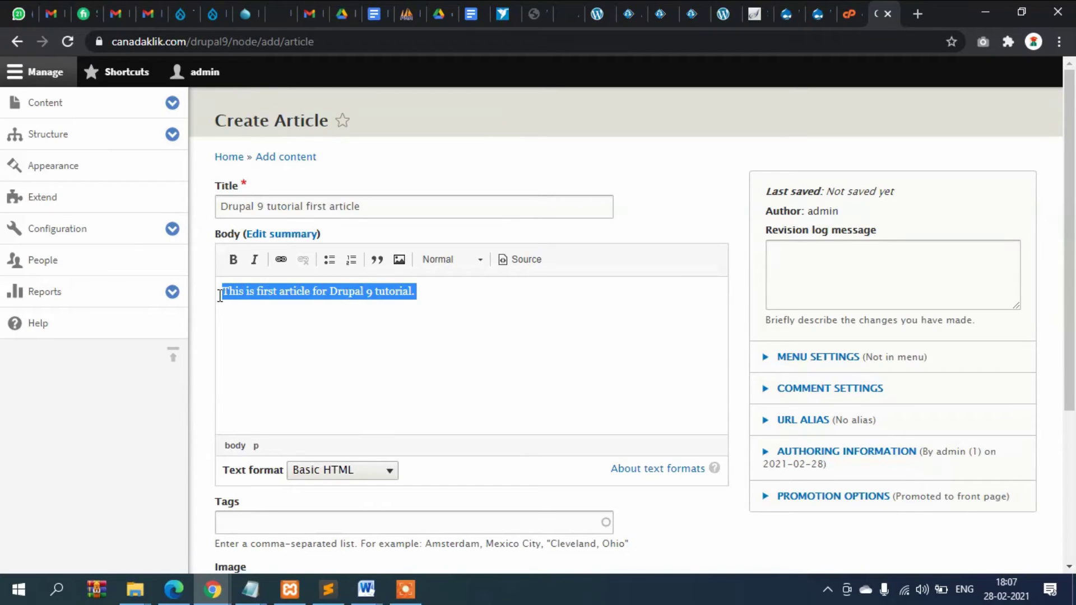
pyautogui.click(423, 290)
pyautogui.hotkey('ctrl', 'v')
pyautogui.hotkey('ctrl', 'v')
pyautogui.hotkey('ctrl', 'v')
pyautogui.hotkey('ctrl', 'v')
pyautogui.hotkey('ctrl', 'v')
pyautogui.hotkey('ctrl', 'v')
pyautogui.hotkey('ctrl', 'v')
pyautogui.hotkey('ctrl', 'v')
pyautogui.hotkey('ctrl', 'v')
pyautogui.hotkey('ctrl', 'v')
pyautogui.hotkey('ctrl', 'v')
pyautogui.hotkey('ctrl', 'v')
pyautogui.hotkey('ctrl', 'v')
pyautogui.hotkey('ctrl', 'v')
pyautogui.hotkey('ctrl', 'v')
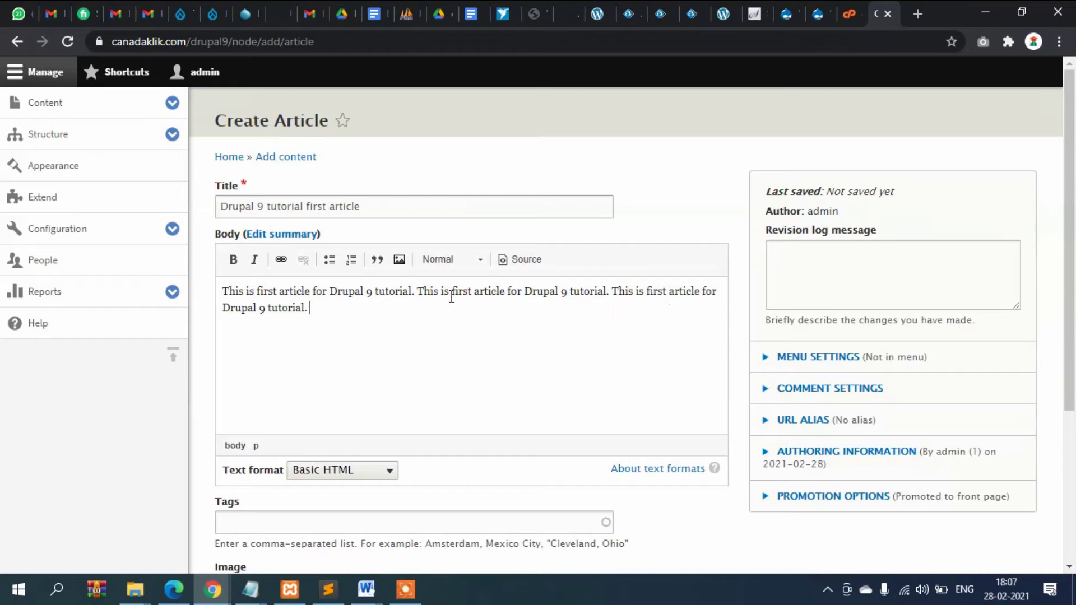
# Leave the article's tags empty and upload nodejs.png from the meanmern folder as its image
pyautogui.scroll(-1, 506, 305)
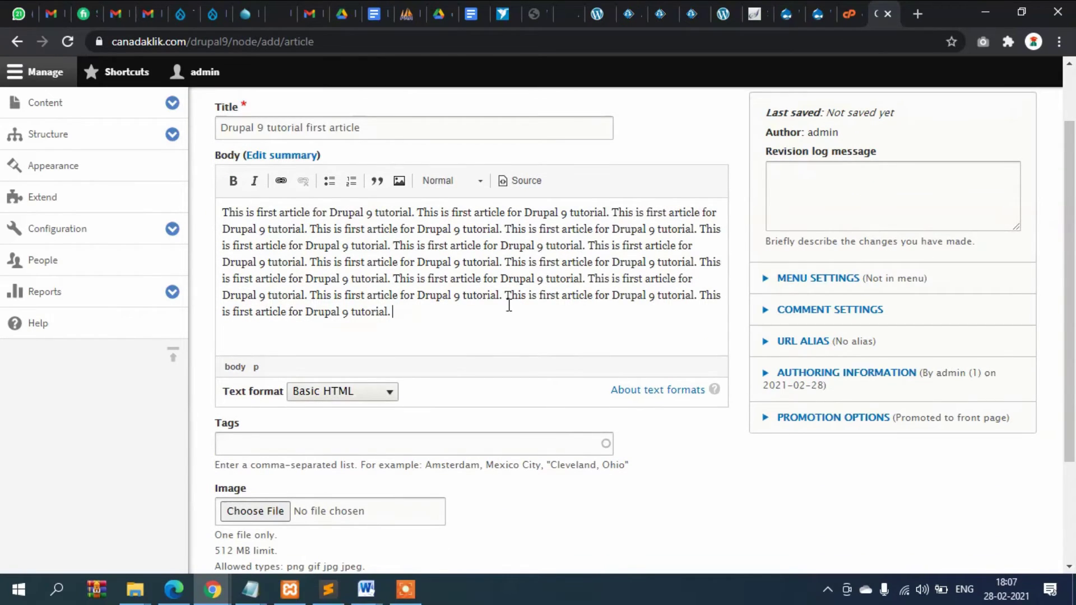
pyautogui.scroll(-2, 509, 301)
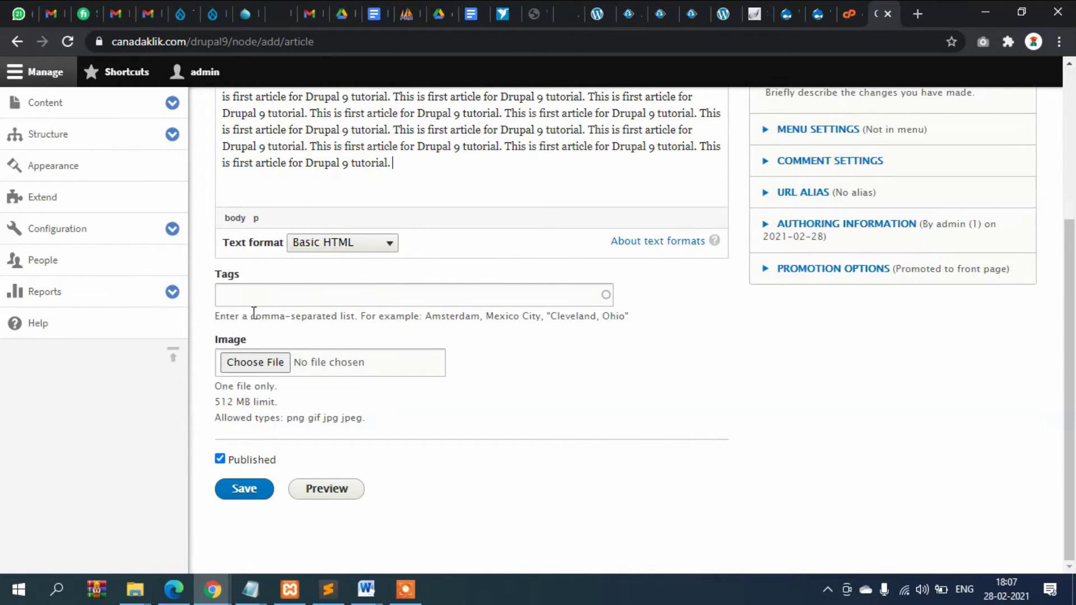
pyautogui.click(254, 293)
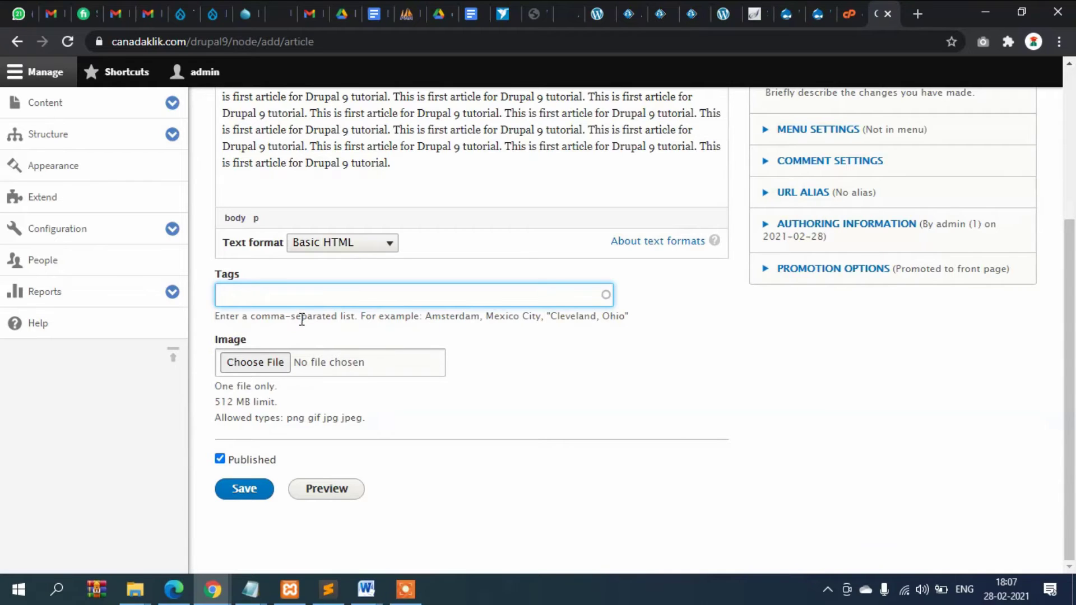
pyautogui.click(562, 378)
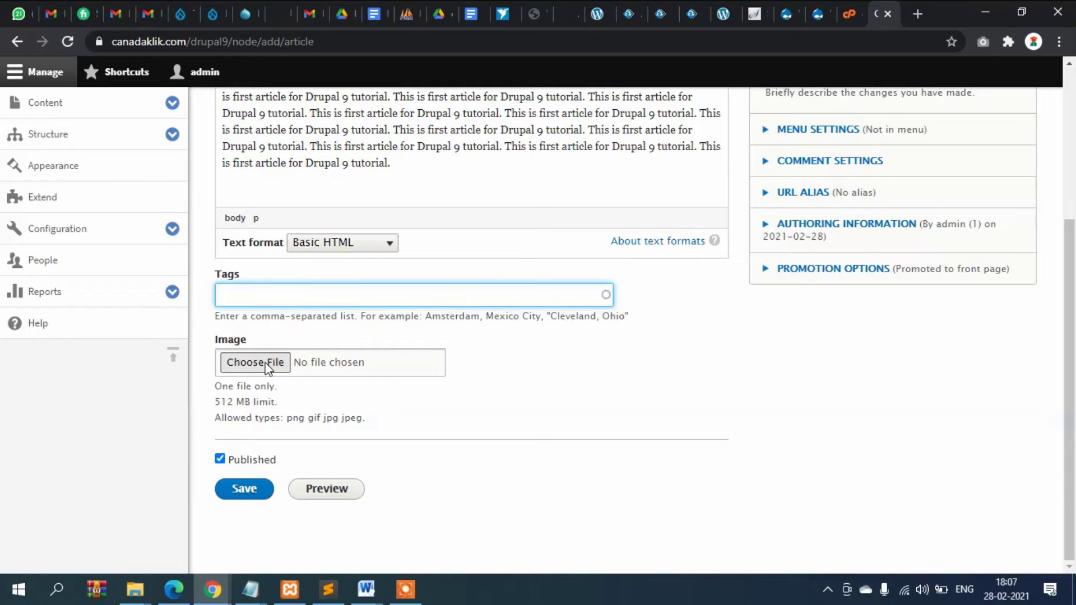
pyautogui.click(284, 361)
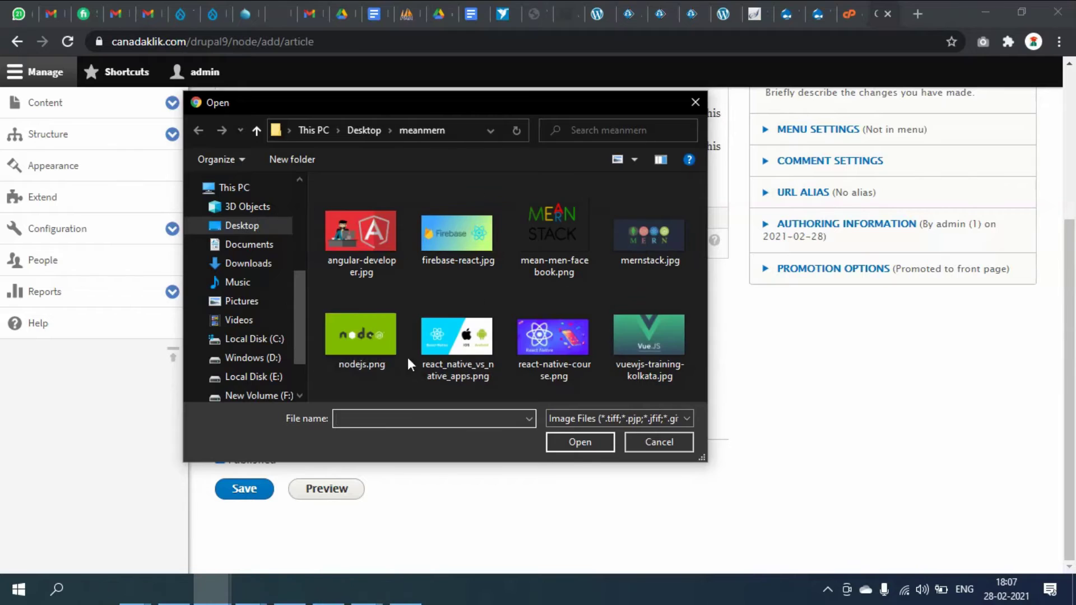
pyautogui.click(362, 336)
pyautogui.click(571, 441)
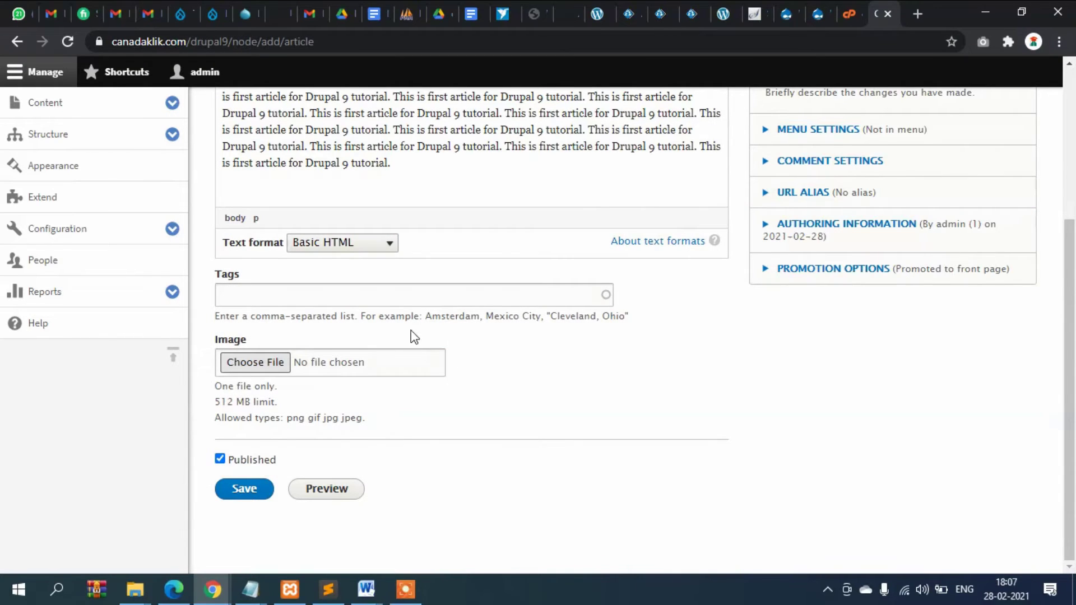
# Review the filled-in article form, including the revision log message field and the available settings sections
pyautogui.scroll(4, 525, 347)
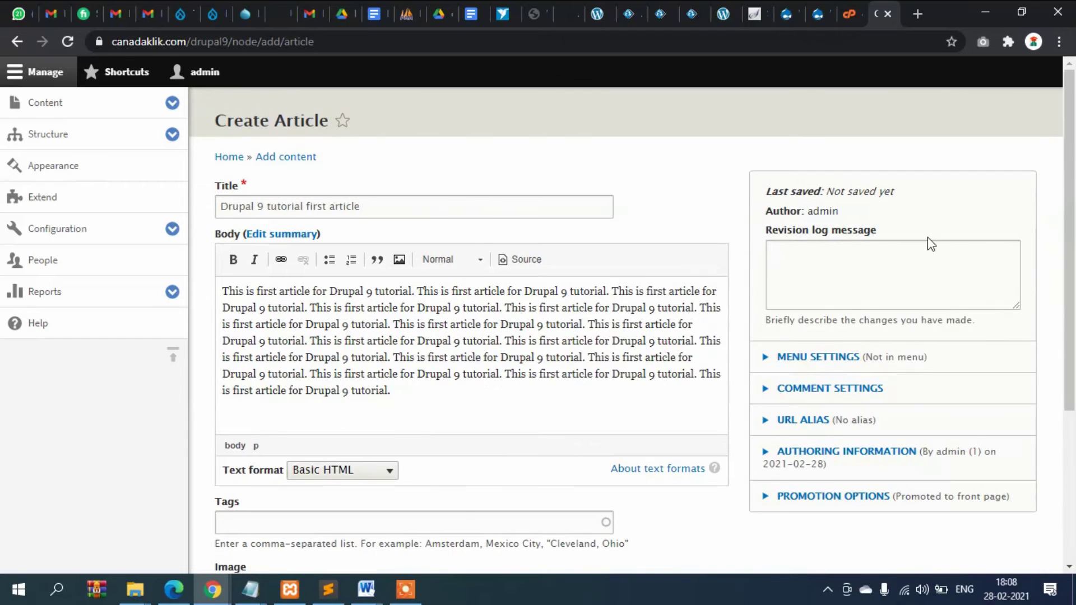
pyautogui.scroll(-3, 927, 237)
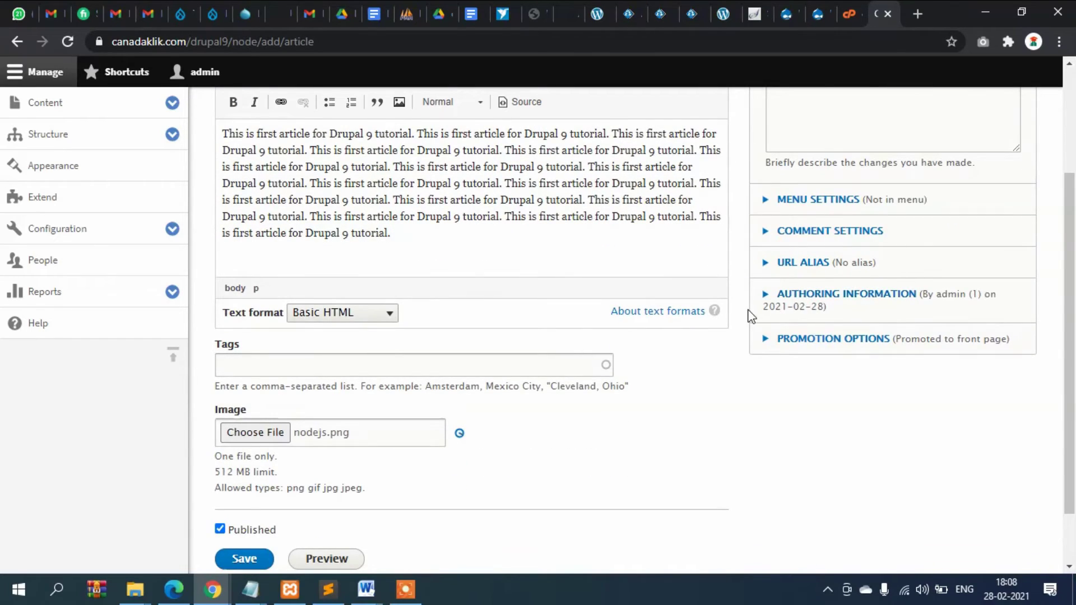
pyautogui.scroll(1, 796, 275)
pyautogui.click(852, 209)
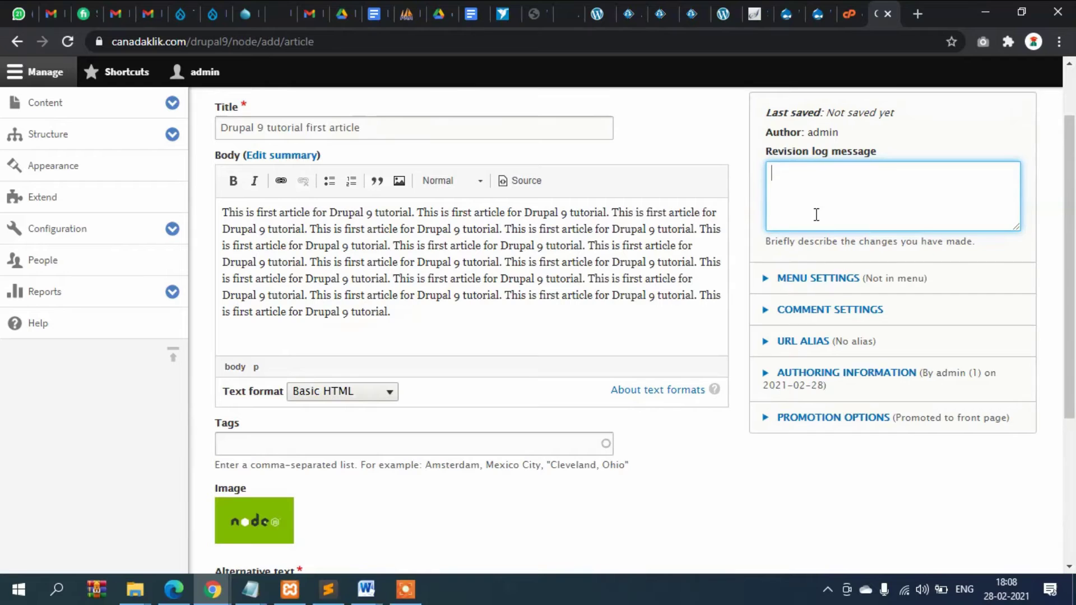
pyautogui.scroll(1, 808, 188)
pyautogui.scroll(-1, 828, 231)
pyautogui.scroll(-2, 868, 211)
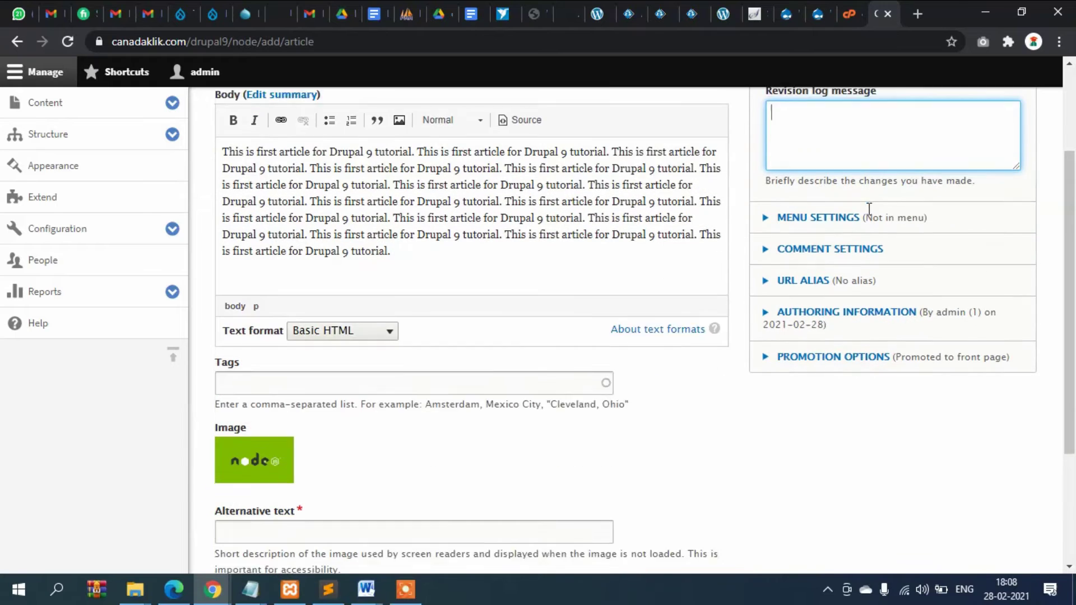
pyautogui.scroll(1, 1001, 258)
pyautogui.scroll(1, 1000, 258)
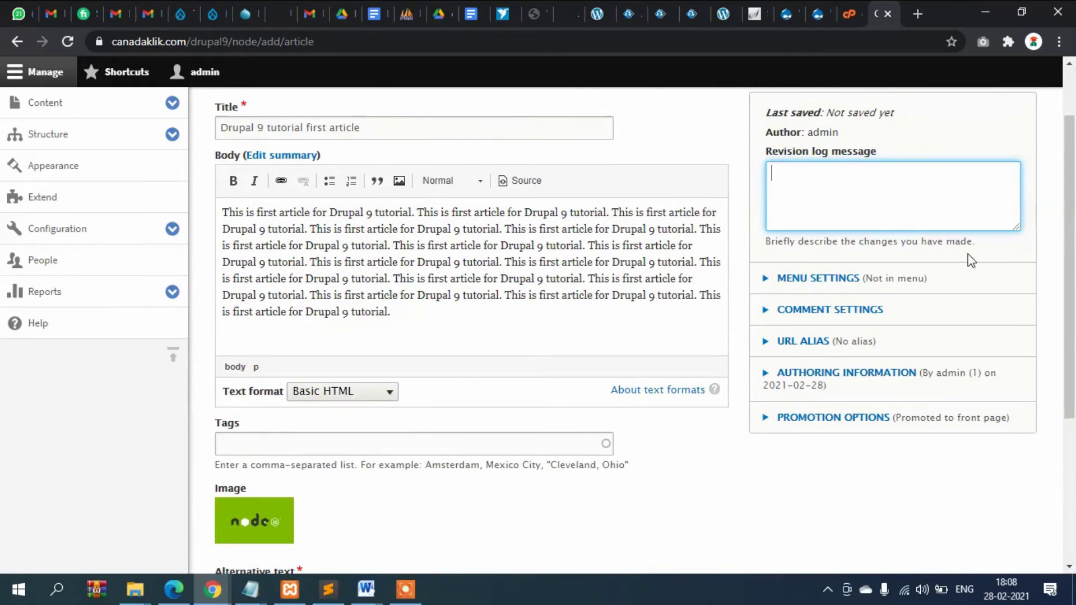
pyautogui.scroll(-2, 870, 207)
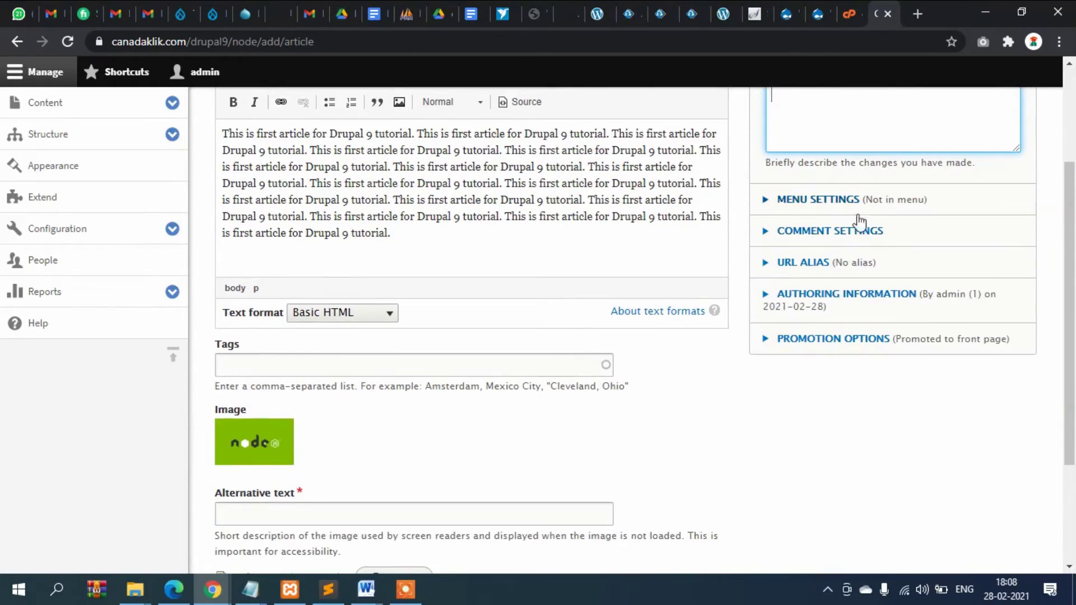
# Expand the article's menu settings to view the menu link option and review the article title
pyautogui.click(817, 202)
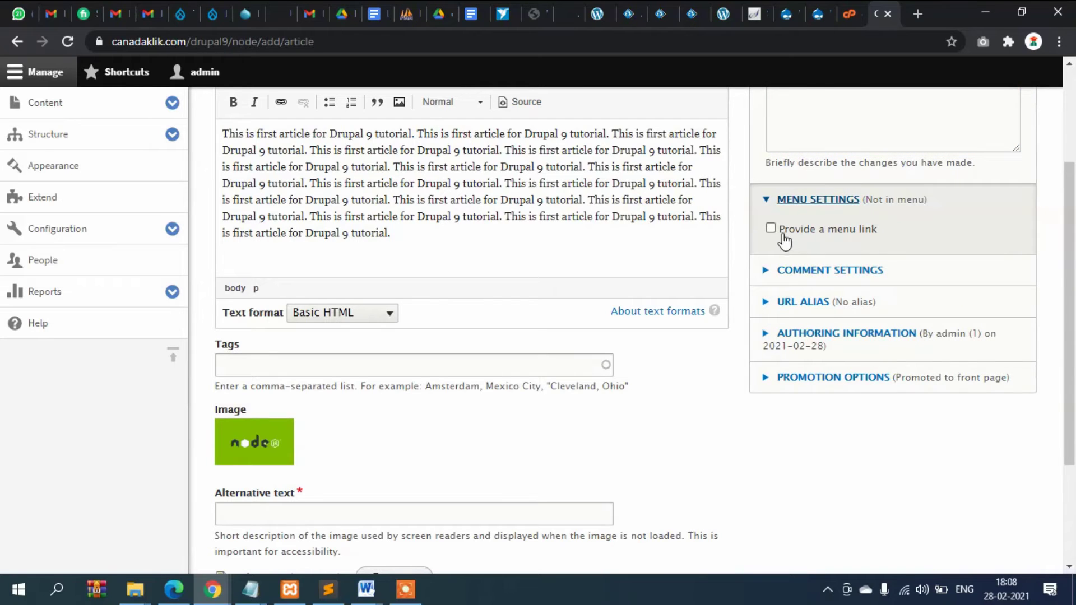
pyautogui.scroll(2, 523, 229)
pyautogui.click(550, 281)
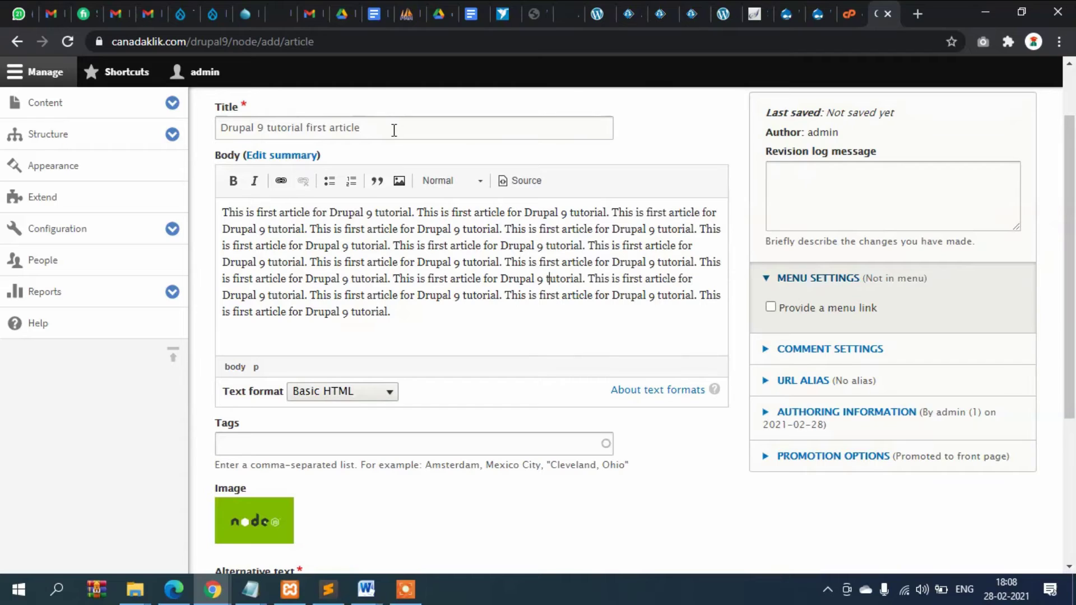
pyautogui.moveTo(379, 127); pyautogui.dragTo(236, 129)
pyautogui.click(357, 128)
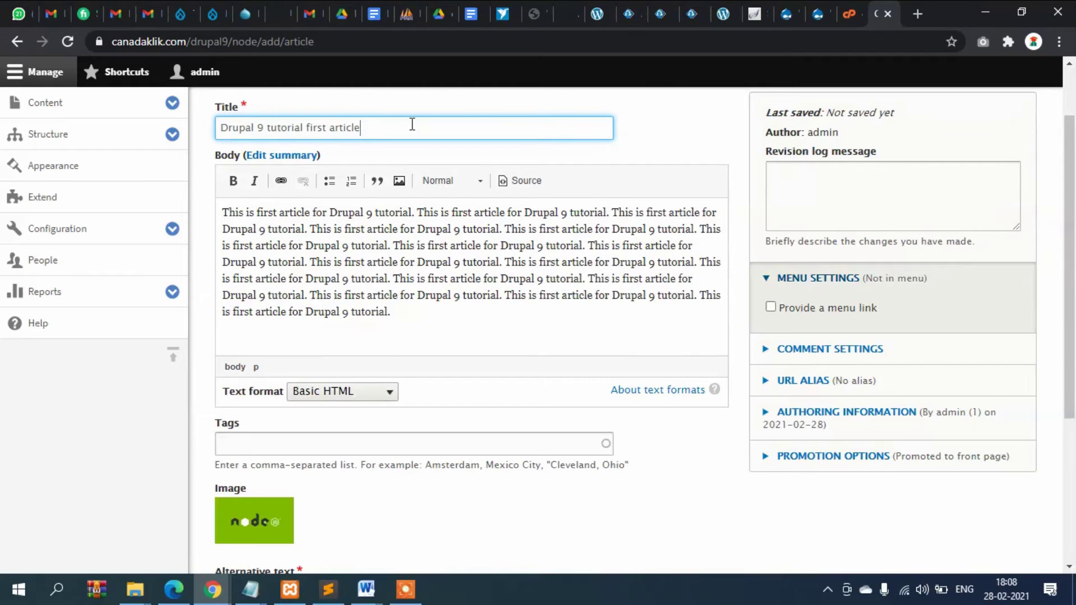
pyautogui.moveTo(413, 125); pyautogui.dragTo(213, 128)
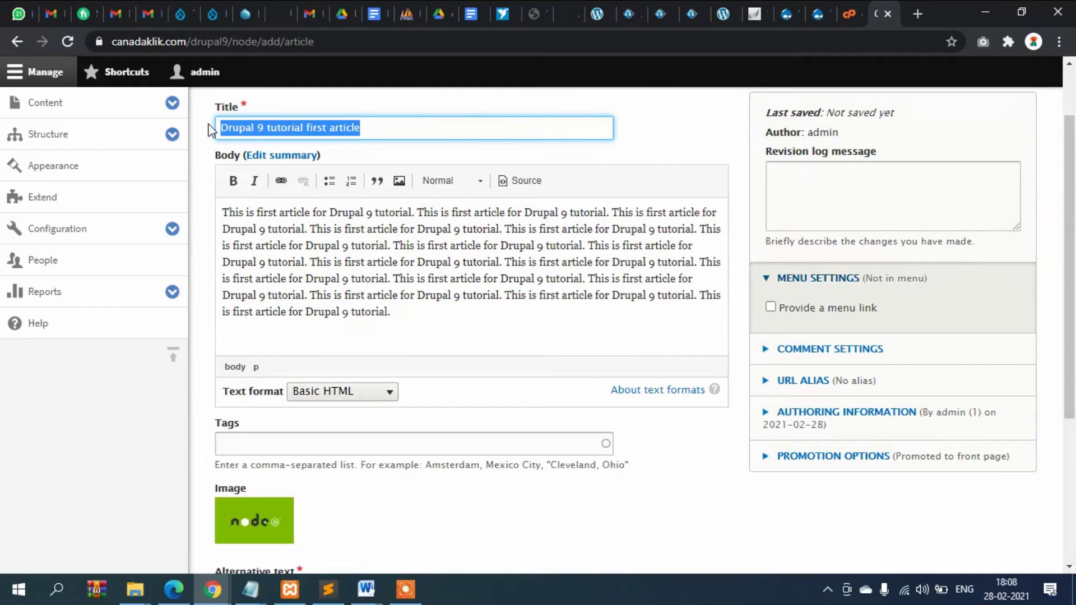
pyautogui.click(497, 262)
# Expand the article's comment settings and review the Open and Closed options alongside the body content
pyautogui.scroll(-1, 1014, 396)
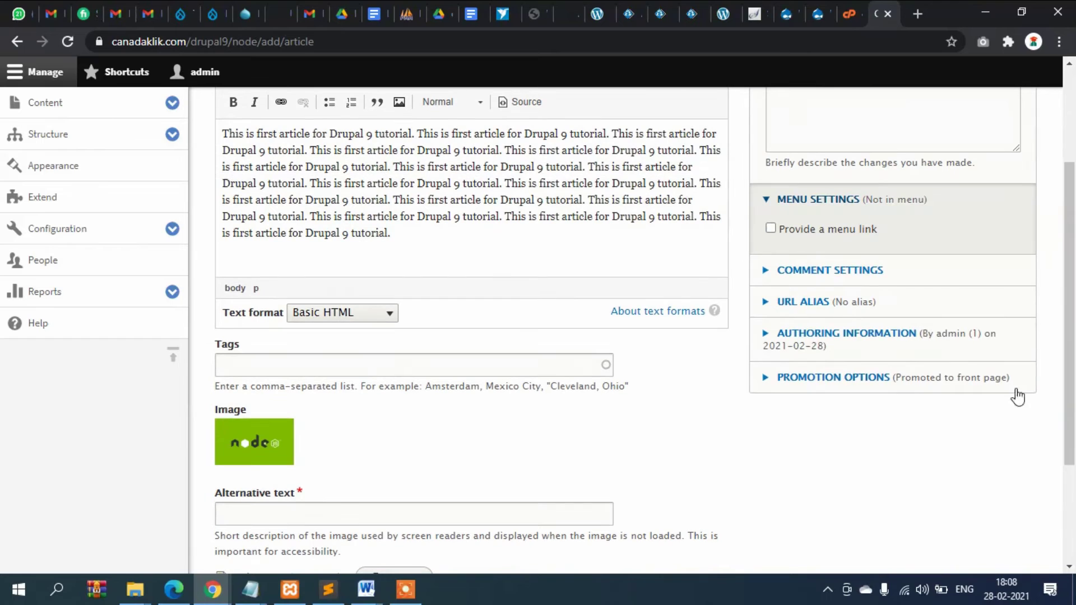
pyautogui.click(842, 271)
pyautogui.scroll(-1, 897, 277)
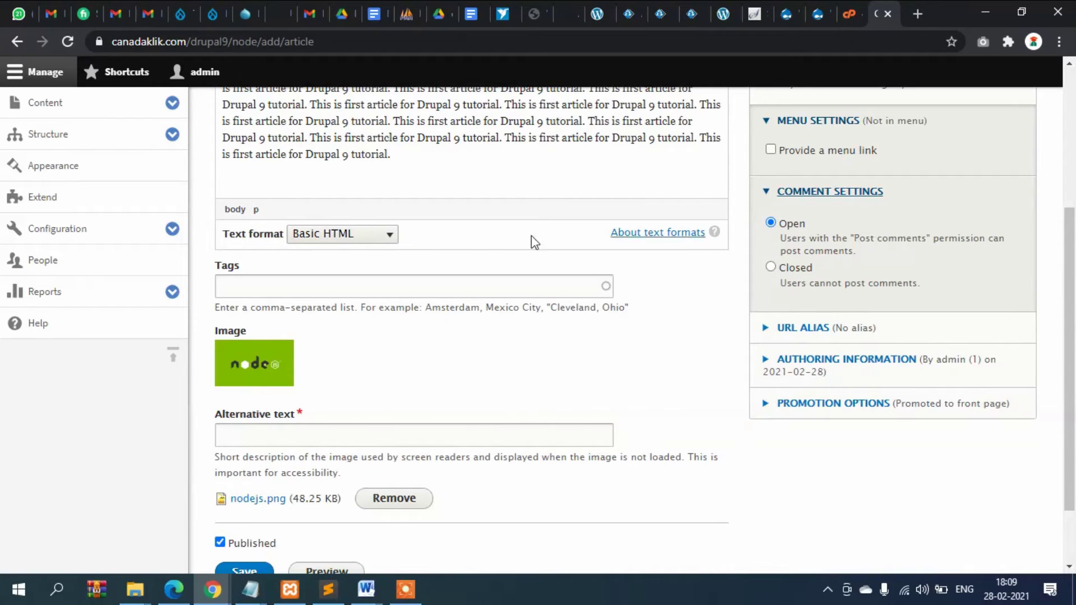
pyautogui.scroll(3, 415, 170)
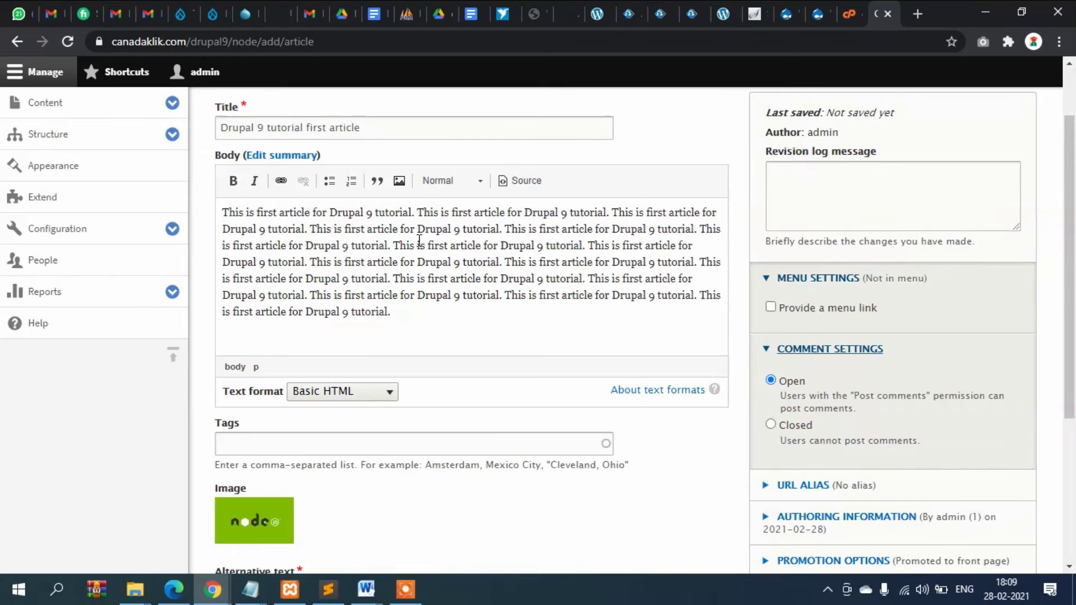
# Expand the article's URL alias settings and review the empty alias field alongside the article title and body
pyautogui.scroll(-3, 919, 305)
pyautogui.scroll(-2, 911, 289)
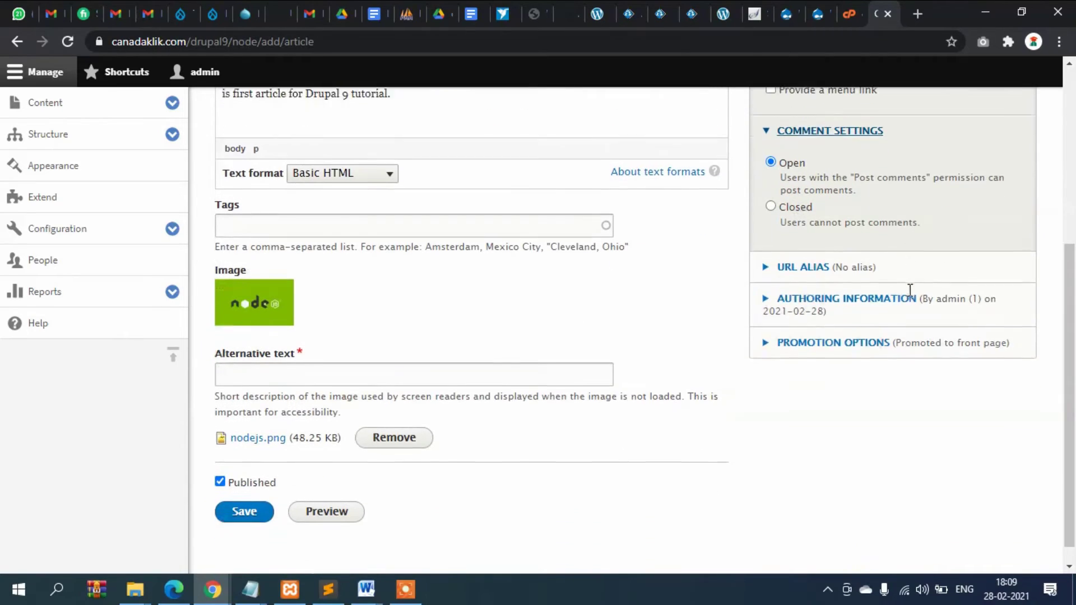
pyautogui.click(807, 250)
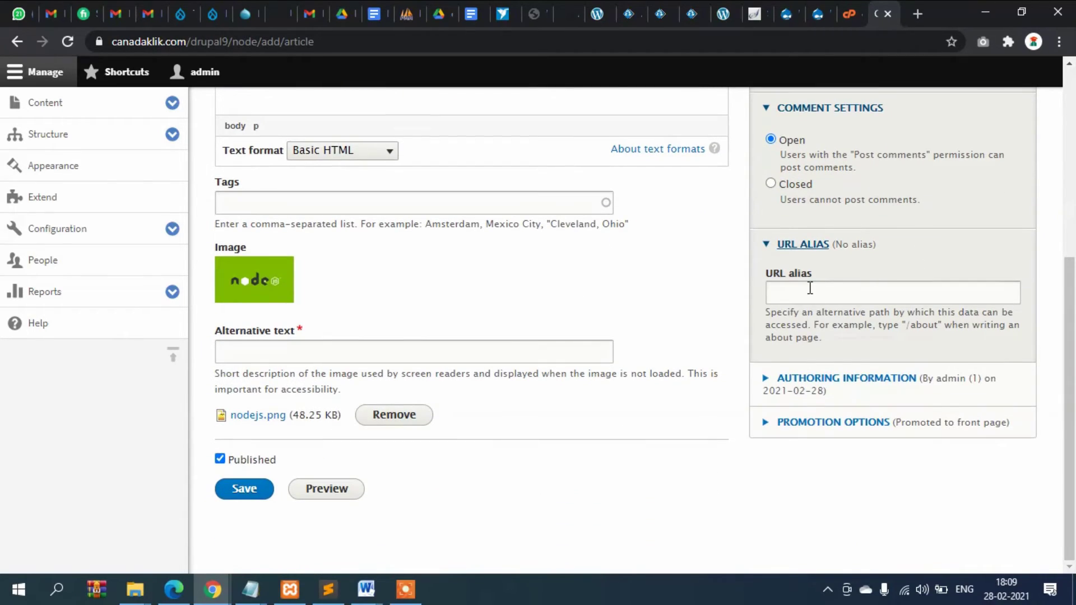
pyautogui.click(808, 290)
pyautogui.scroll(5, 828, 259)
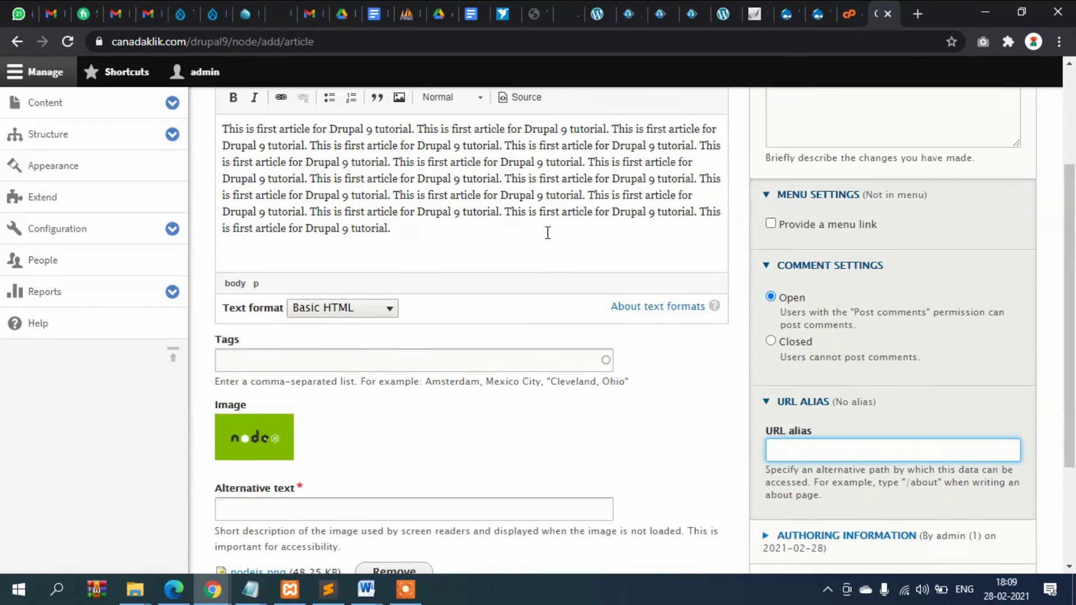
pyautogui.scroll(-5, 1003, 330)
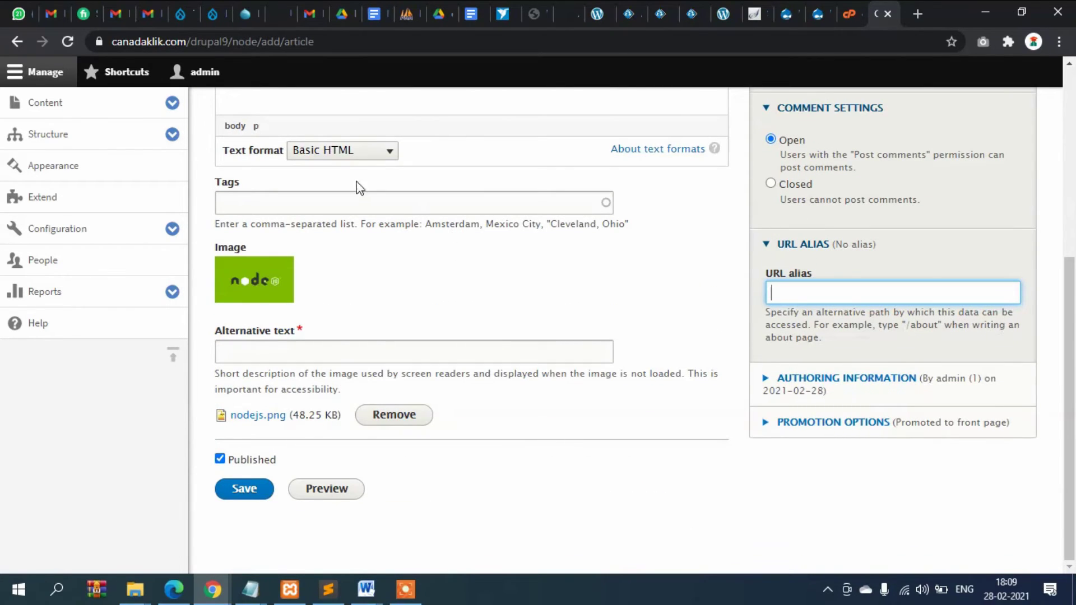
pyautogui.scroll(3, 357, 174)
pyautogui.scroll(1, 357, 174)
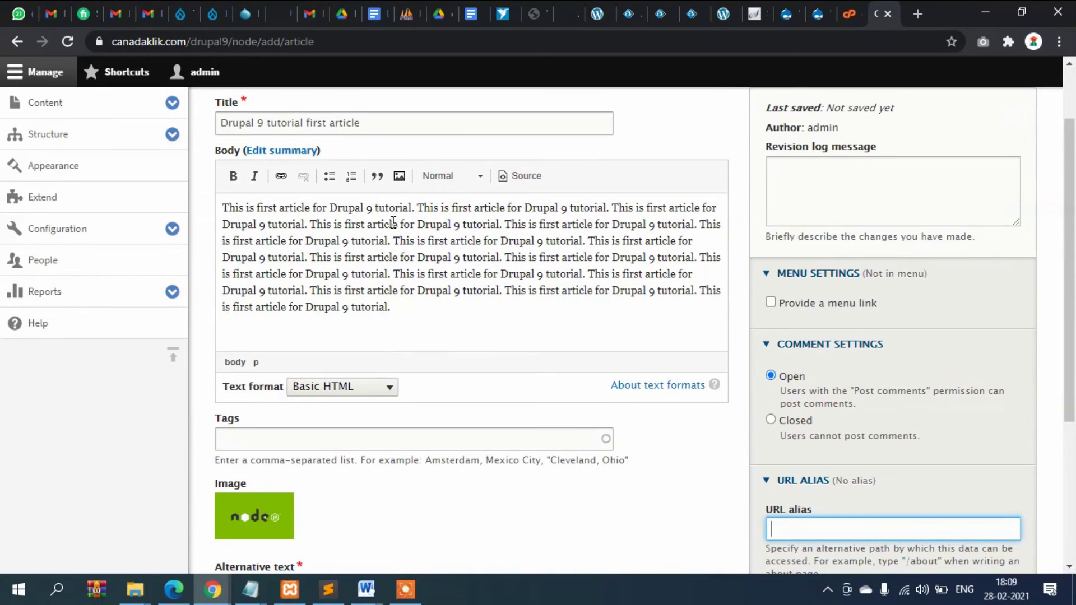
pyautogui.scroll(-2, 397, 241)
pyautogui.scroll(-2, 873, 280)
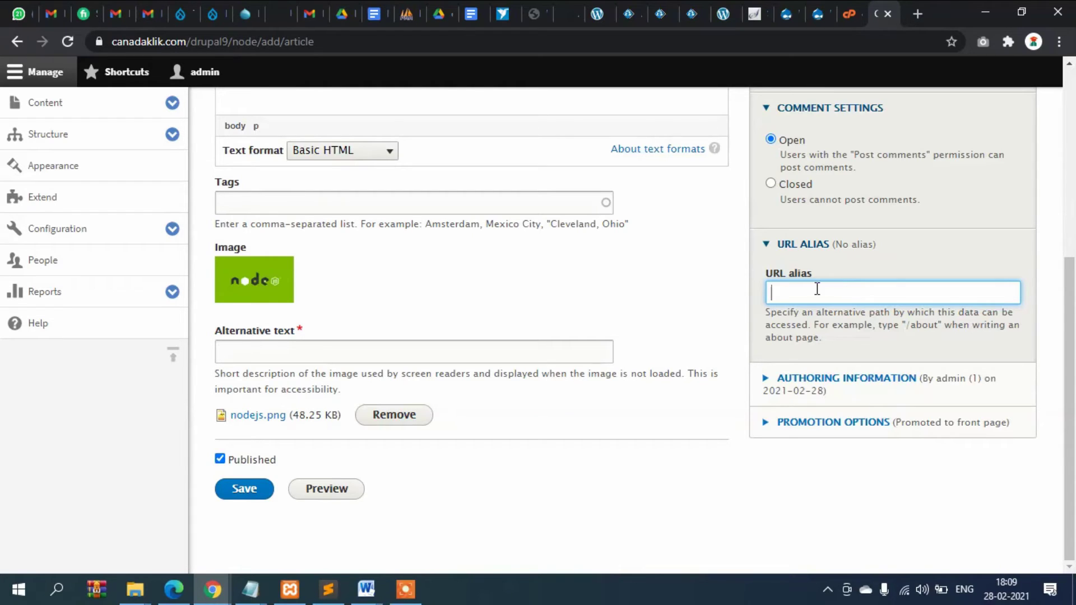
# Expand the article's authoring information and promotion options, and review the author, date and front-page promotion settings
pyautogui.click(868, 379)
pyautogui.scroll(-2, 940, 257)
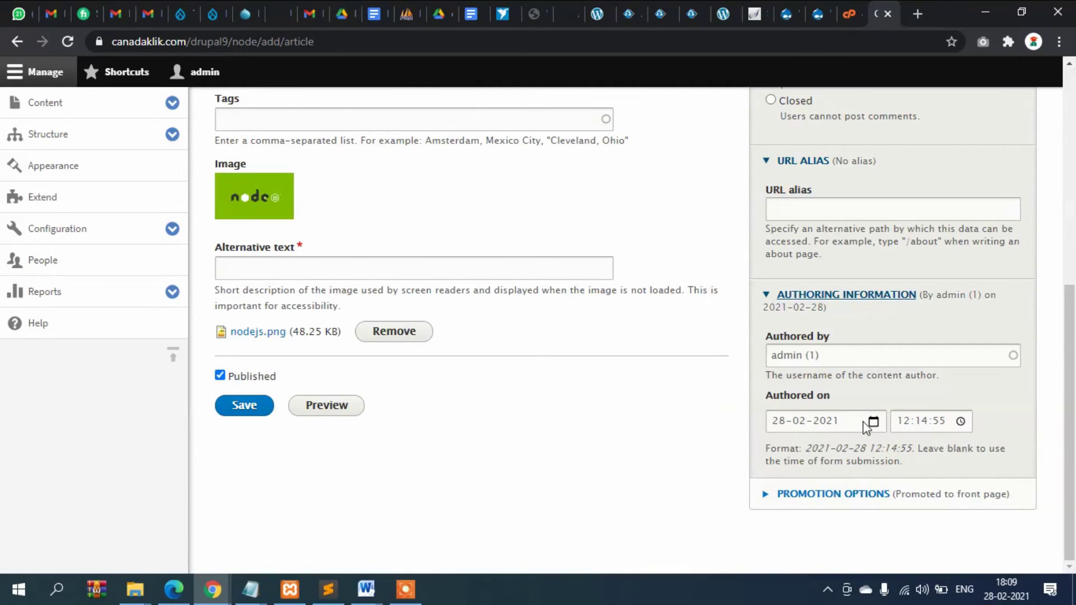
pyautogui.click(819, 494)
pyautogui.scroll(-1, 856, 348)
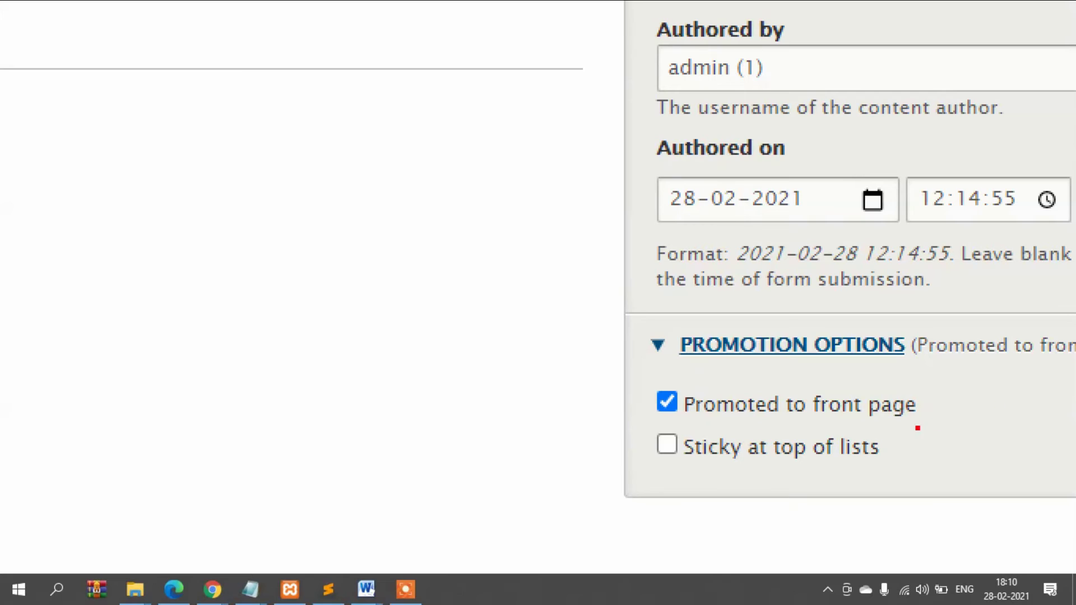
pyautogui.moveTo(929, 401); pyautogui.dragTo(1007, 383)
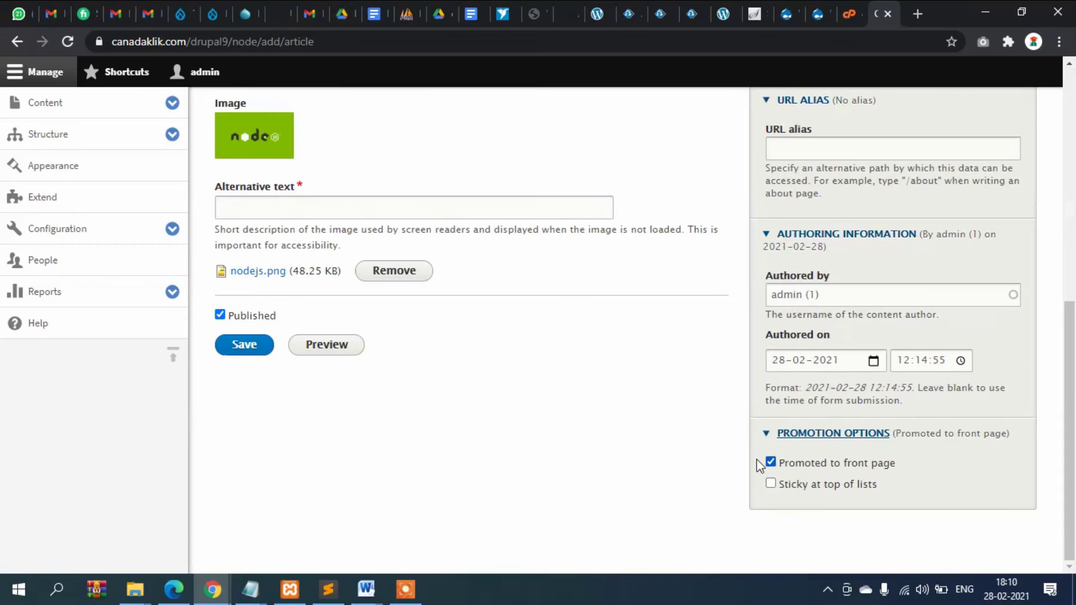
# Enter "first article" as the image's alternative text and save the article
pyautogui.scroll(5, 527, 457)
pyautogui.scroll(2, 524, 456)
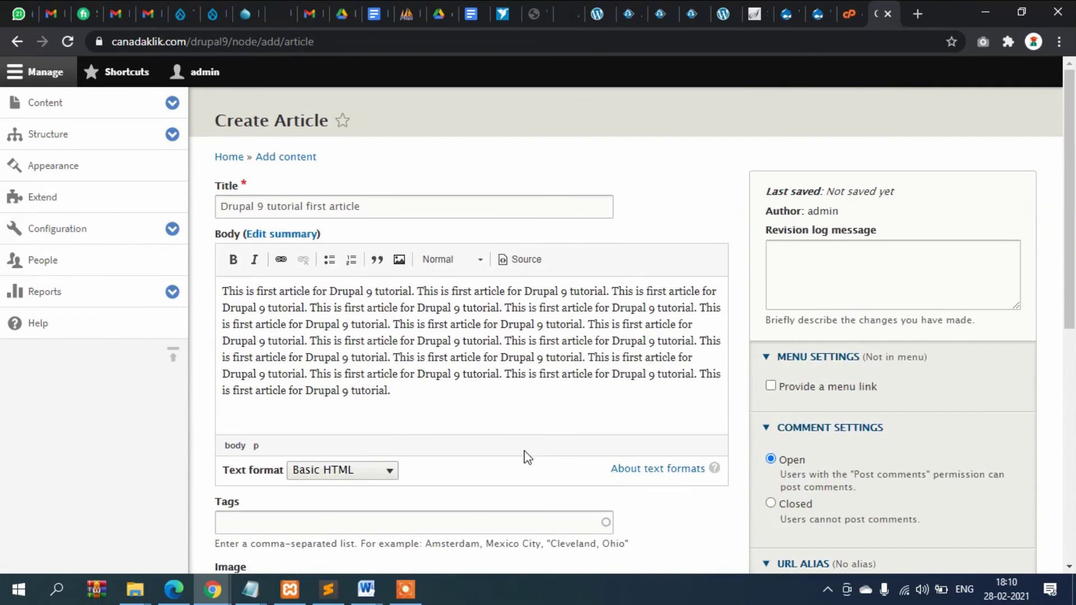
pyautogui.scroll(-8, 525, 456)
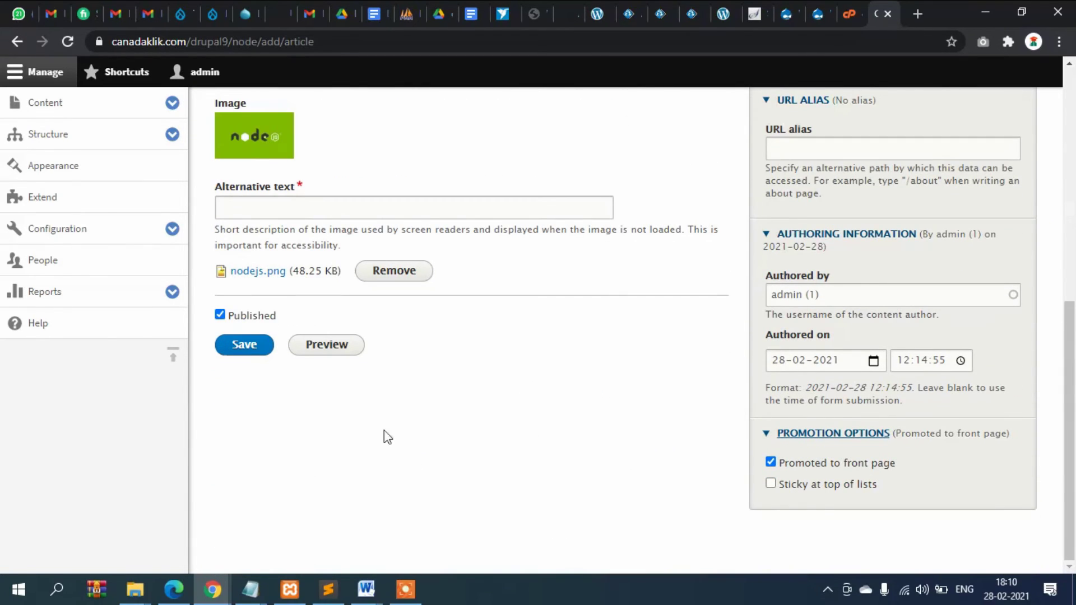
pyautogui.click(241, 354)
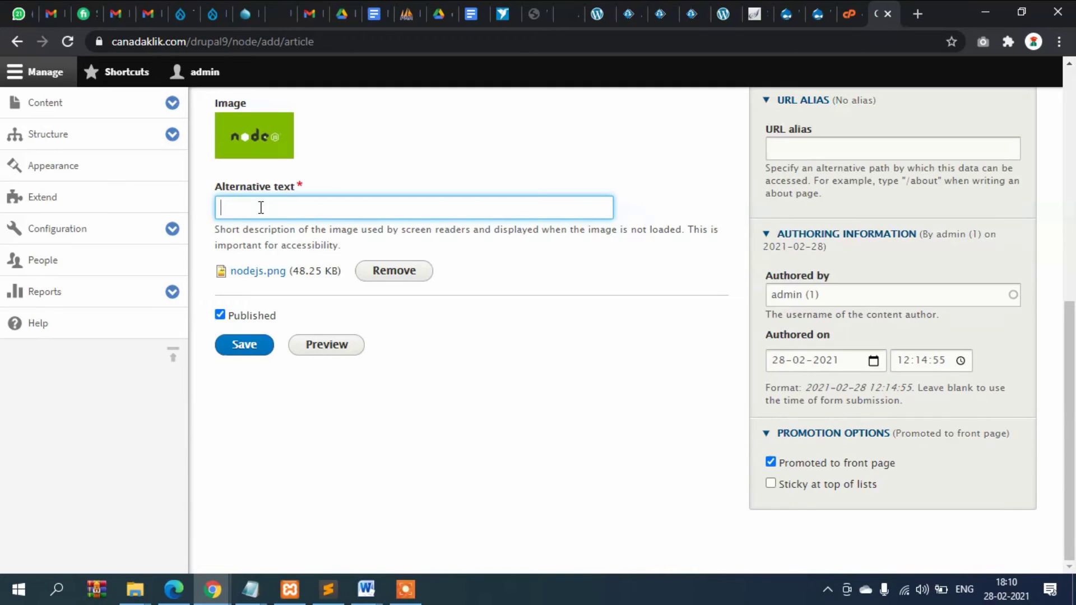
pyautogui.write('first article')
pyautogui.press('BackSpace')
pyautogui.press('BackSpace')
pyautogui.press('BackSpace')
pyautogui.write('cle')
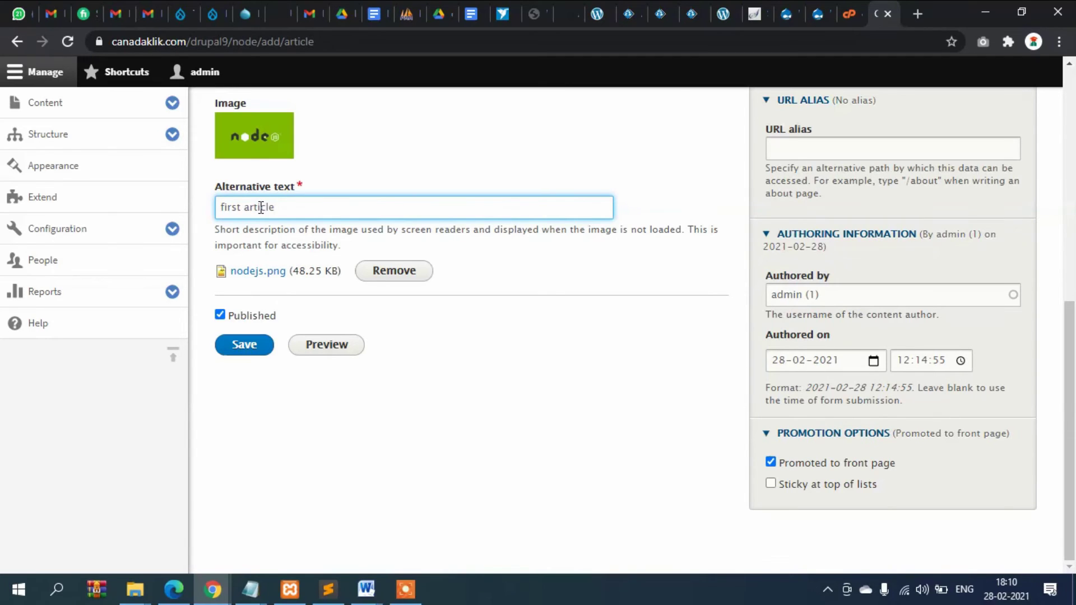
pyautogui.click(238, 348)
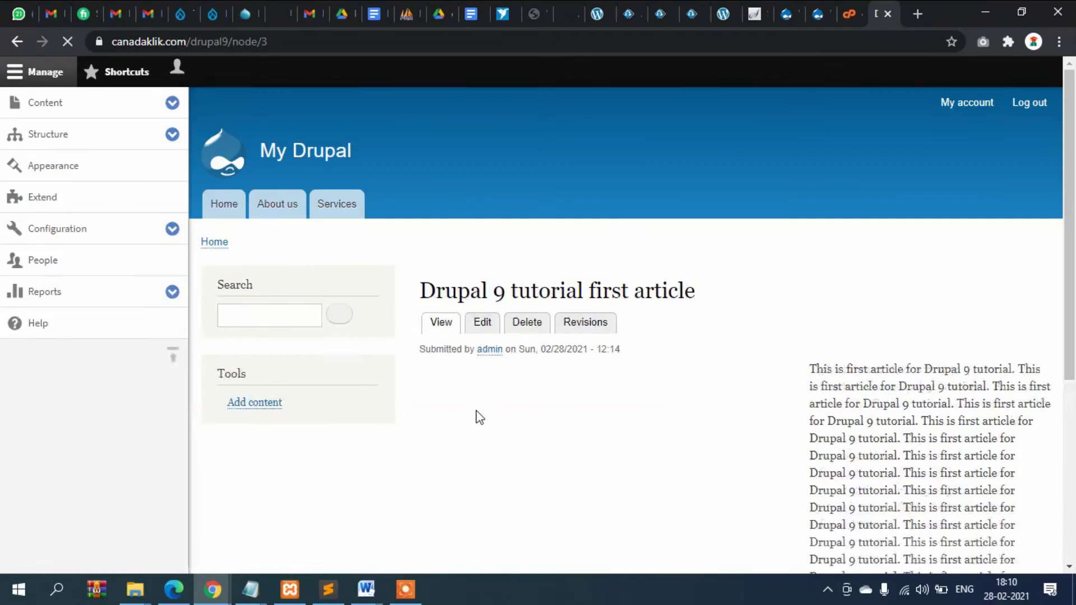
# Switch to the incognito browser window and reload the site's front page to look for the new article
pyautogui.scroll(-1, 477, 418)
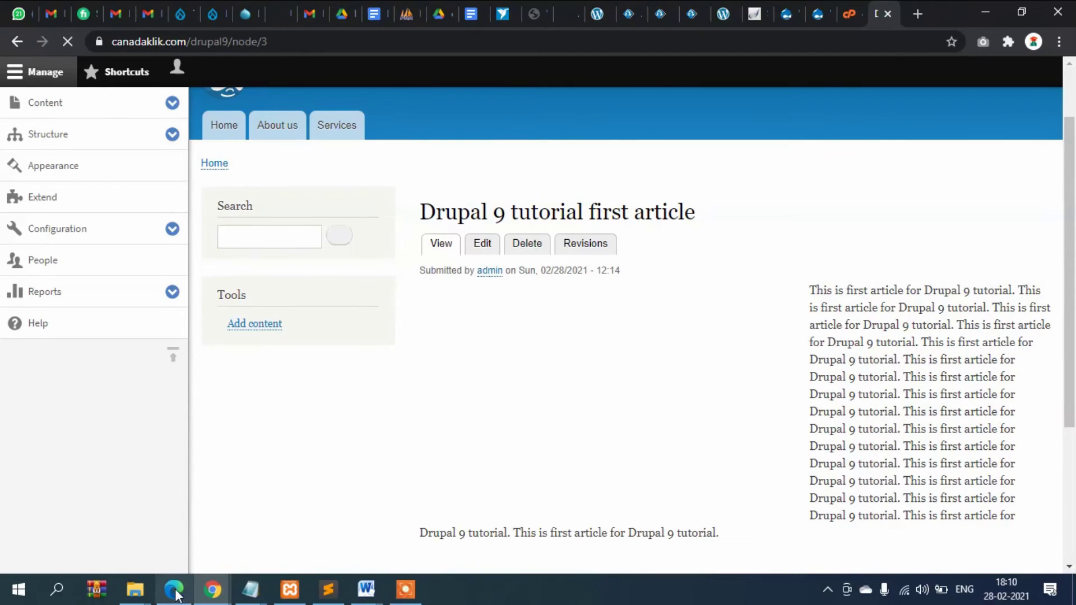
pyautogui.moveTo(212, 590)
pyautogui.click(333, 533)
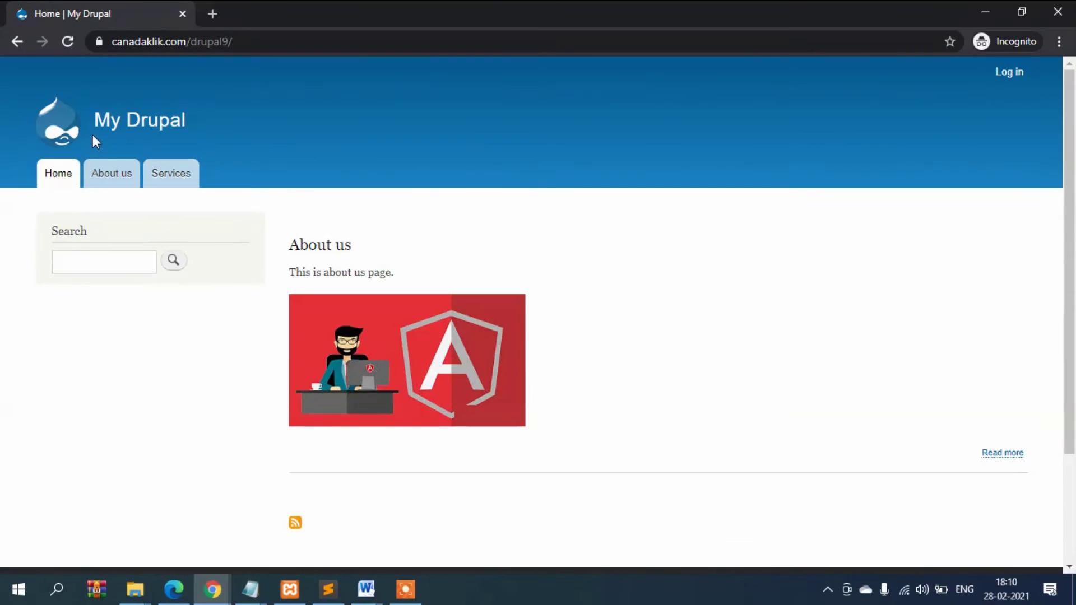
pyautogui.click(93, 135)
pyautogui.scroll(-6, 462, 348)
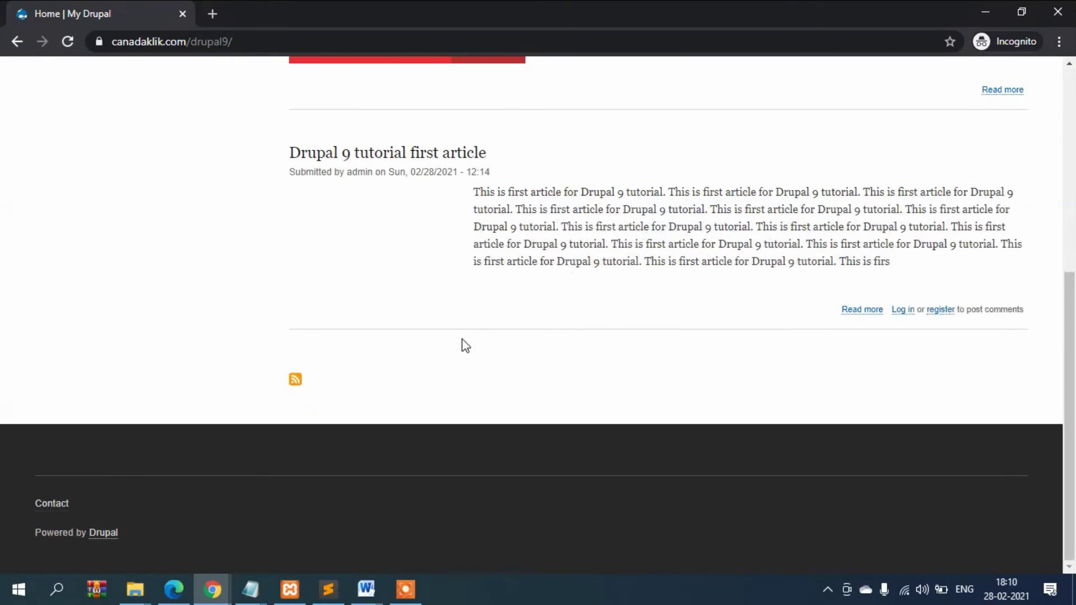
# Examine the first article's image and teaser text on the front page, together with the About us entry above it
pyautogui.moveTo(500, 209); pyautogui.dragTo(605, 279)
pyautogui.click(605, 279)
pyautogui.scroll(6, 603, 286)
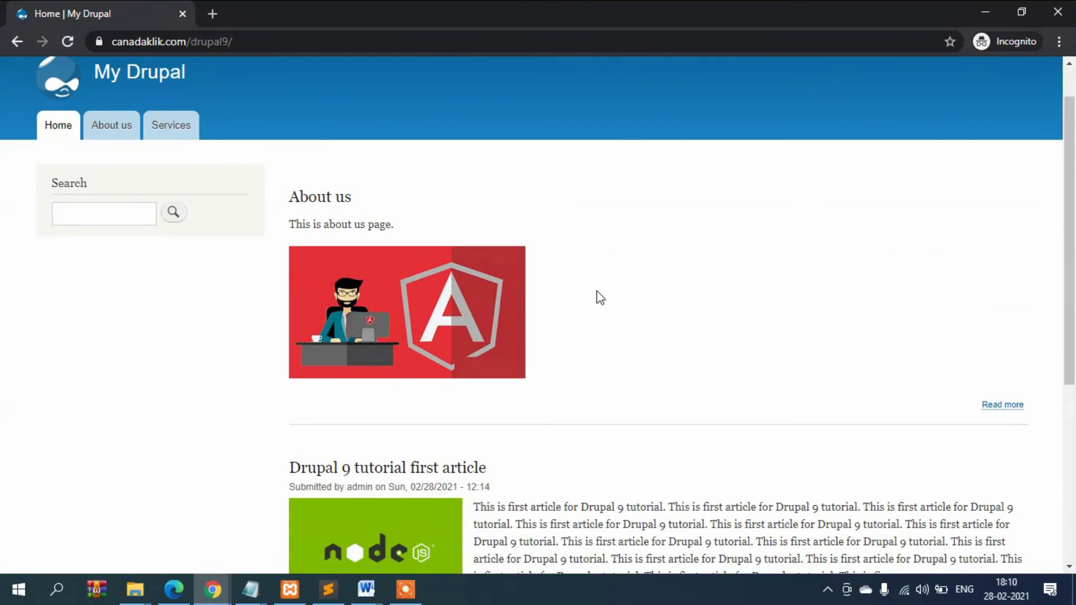
pyautogui.scroll(-6, 594, 300)
pyautogui.moveTo(524, 212); pyautogui.dragTo(629, 260)
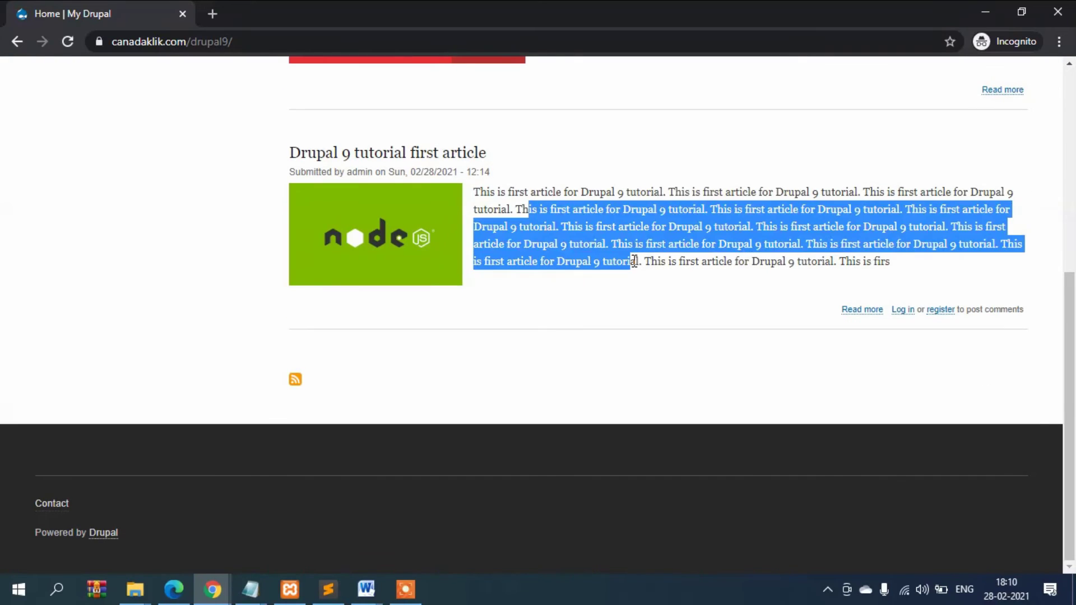
pyautogui.click(635, 261)
pyautogui.scroll(5, 636, 261)
pyautogui.scroll(-3, 635, 261)
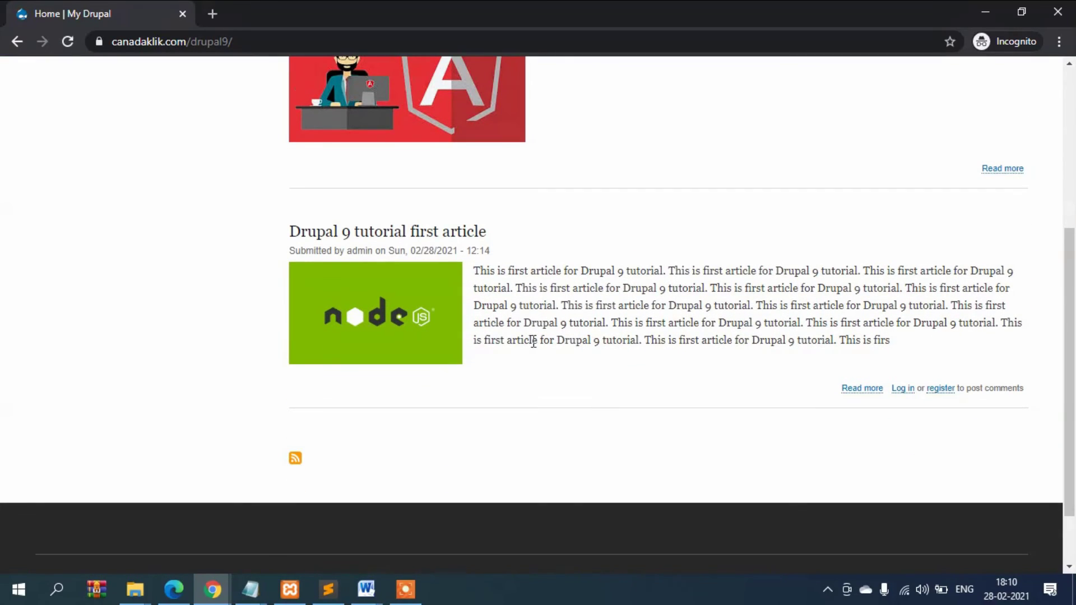
pyautogui.moveTo(518, 306); pyautogui.dragTo(593, 330)
pyautogui.click(593, 334)
pyautogui.scroll(3, 594, 335)
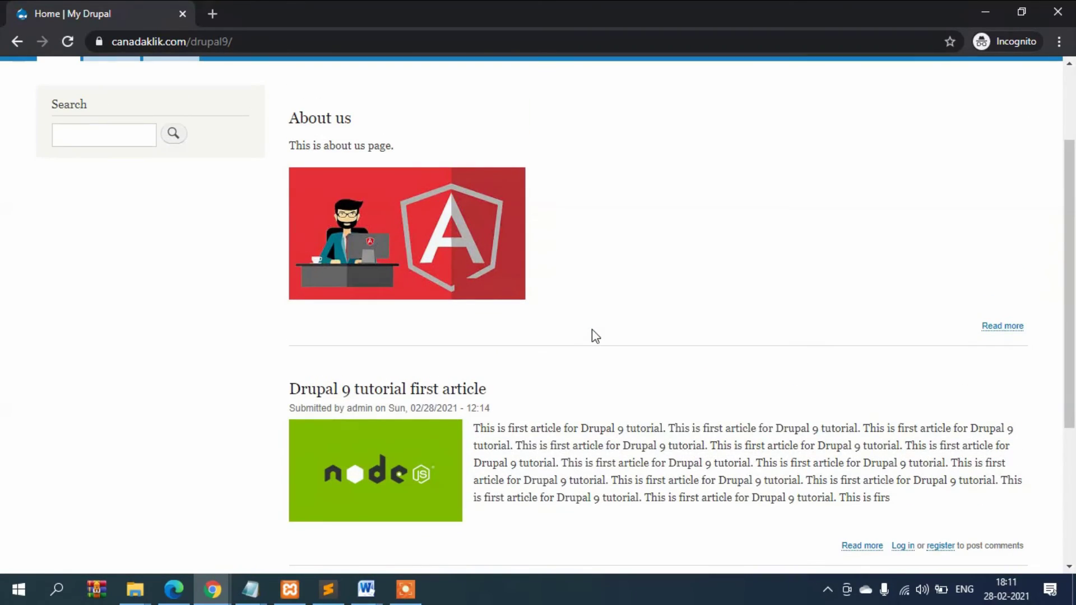
# Switch back to the admin window, open the About us page for editing from the content list and expand its promotion options
pyautogui.hotkey('alt', 'Tab')
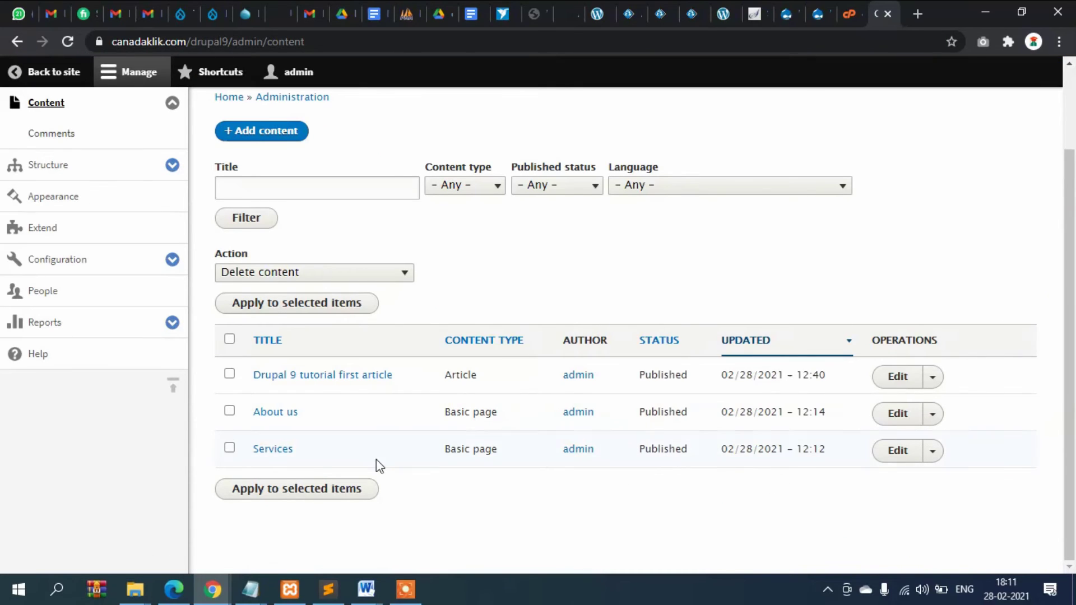
pyautogui.click(898, 414)
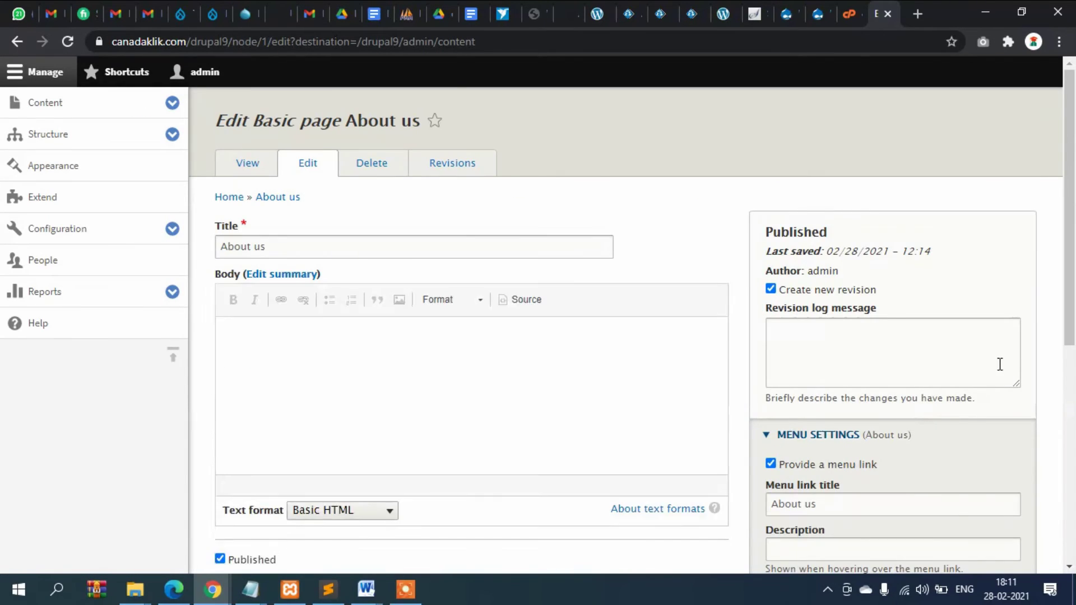
pyautogui.scroll(-5, 987, 364)
pyautogui.click(841, 494)
pyautogui.scroll(-1, 860, 423)
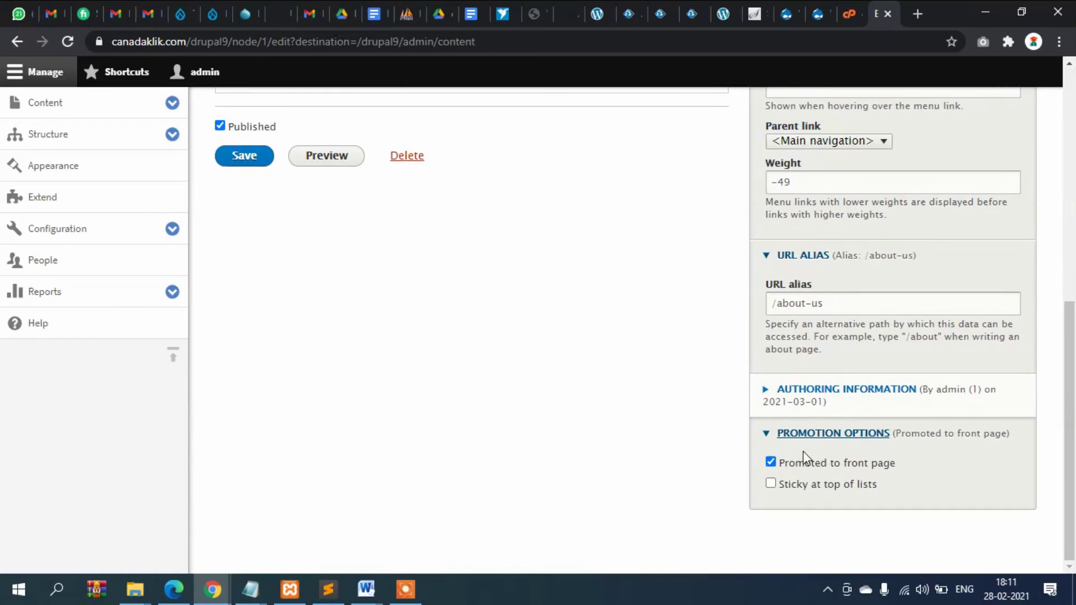
# Turn off front-page promotion for the About us page and save it
pyautogui.click(771, 462)
pyautogui.scroll(7, 421, 415)
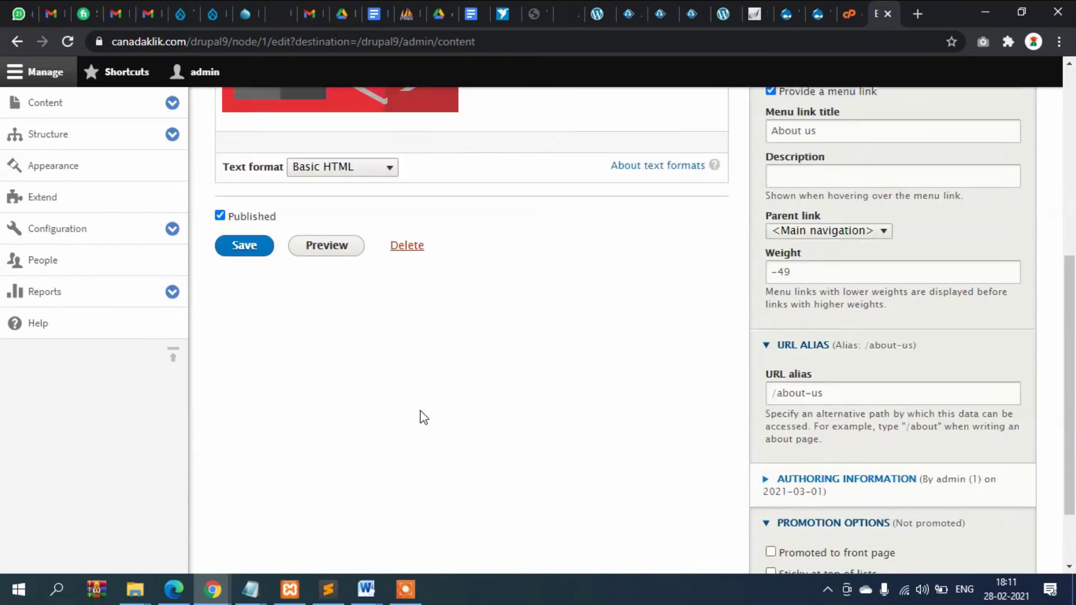
pyautogui.scroll(-4, 220, 510)
pyautogui.click(242, 312)
pyautogui.scroll(5, 534, 342)
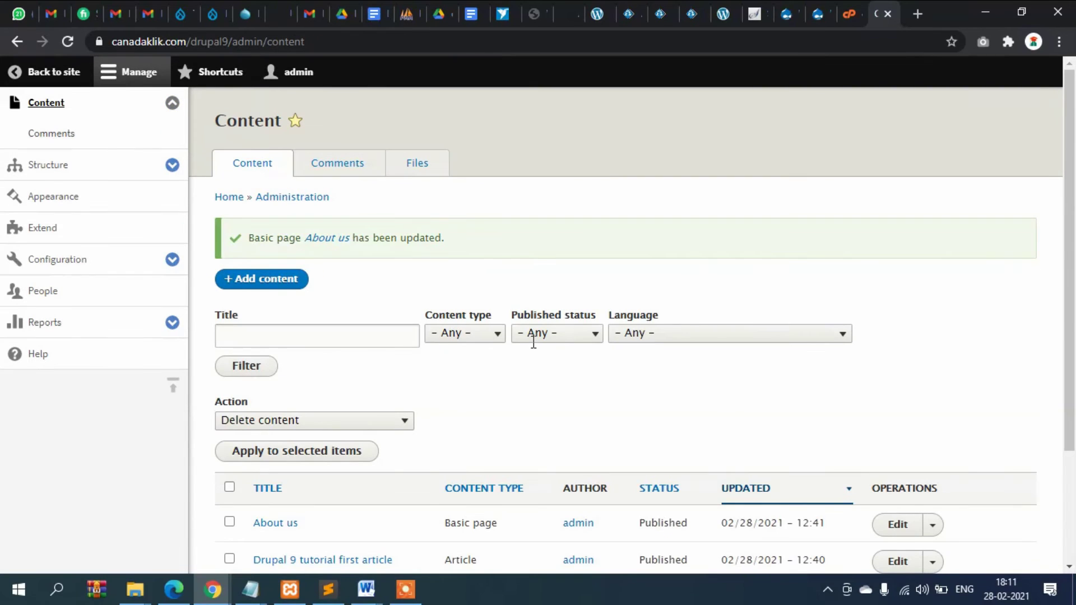
# Start a new article and title it "This is second article"
pyautogui.click(273, 285)
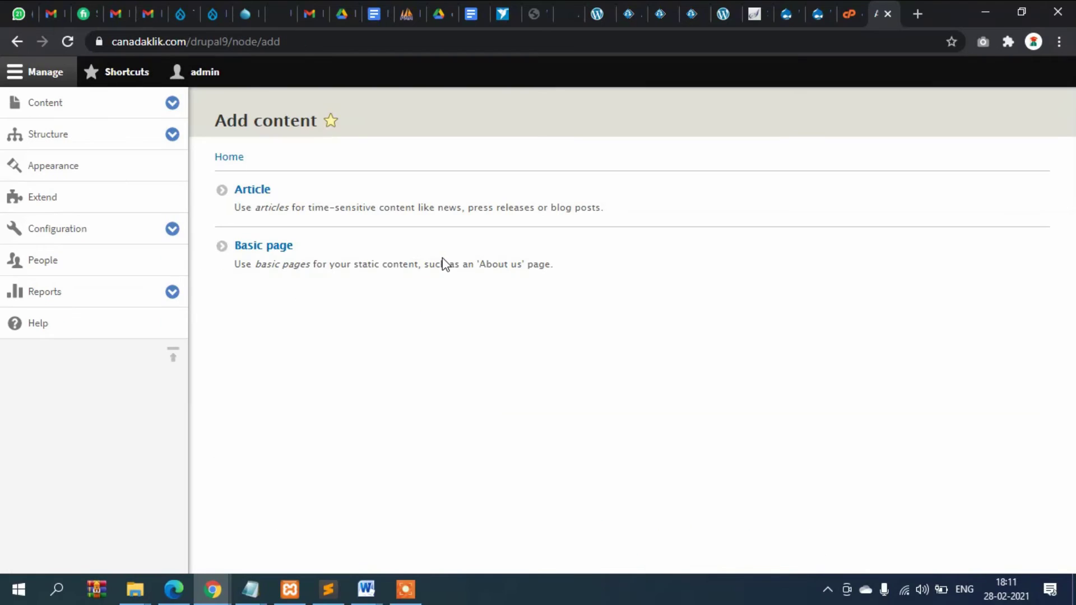
pyautogui.click(254, 190)
pyautogui.click(310, 203)
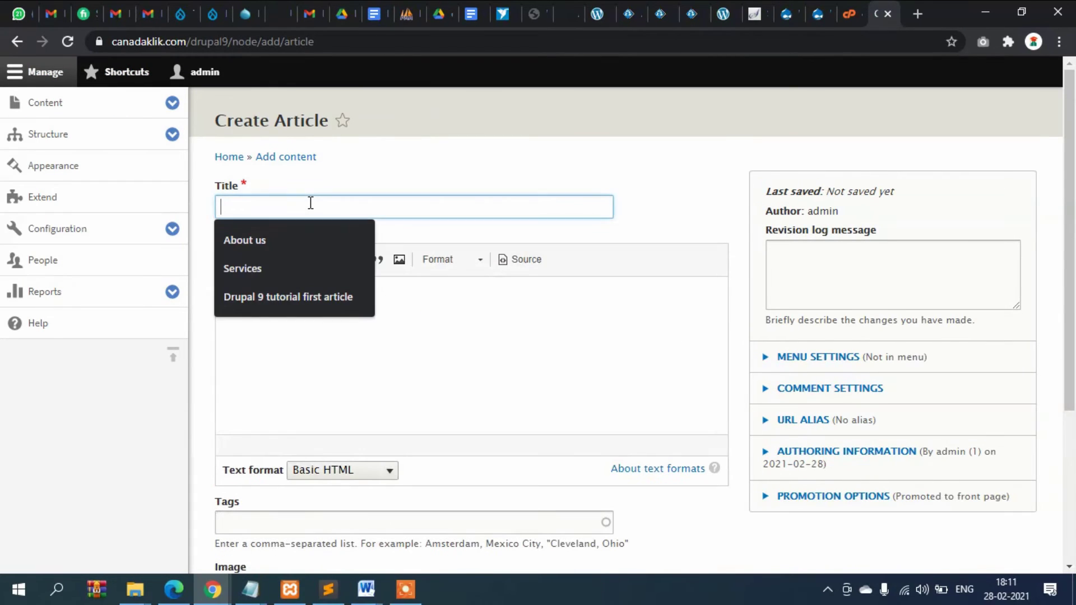
pyautogui.write('This i')
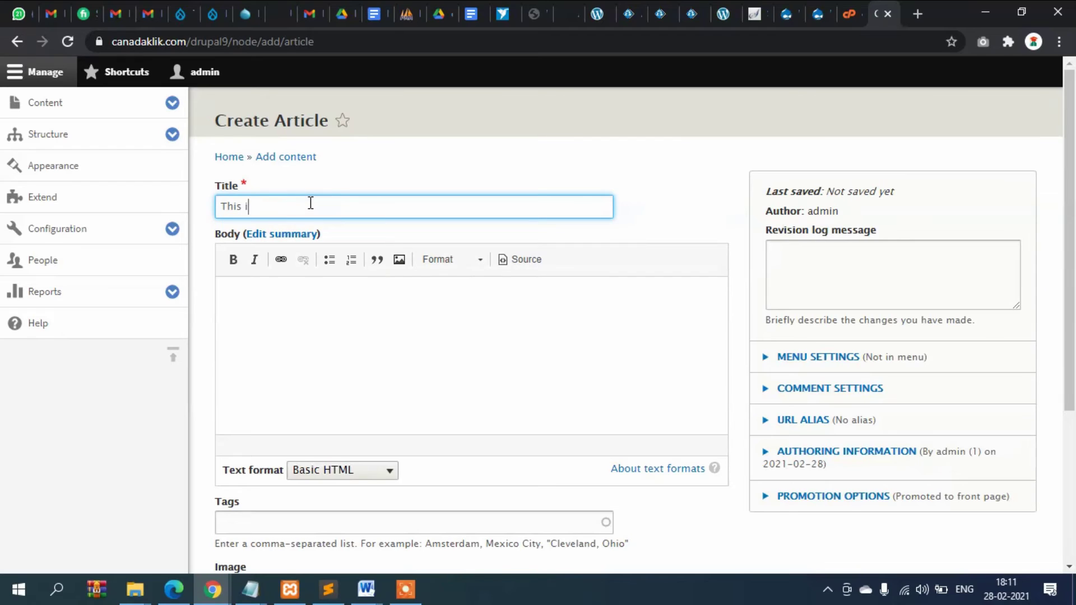
pyautogui.write('s second article')
# Copy the article's title into its body and end the sentence with a period
pyautogui.click(380, 319)
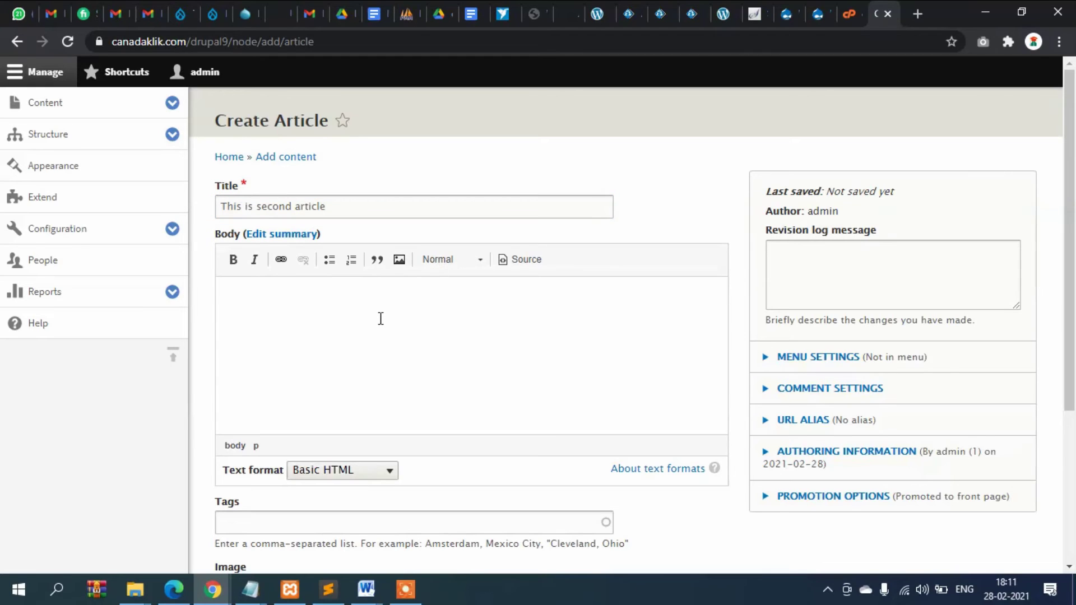
pyautogui.click(367, 204)
pyautogui.hotkey('ctrl', 'a')
pyautogui.hotkey('ctrl', 'c')
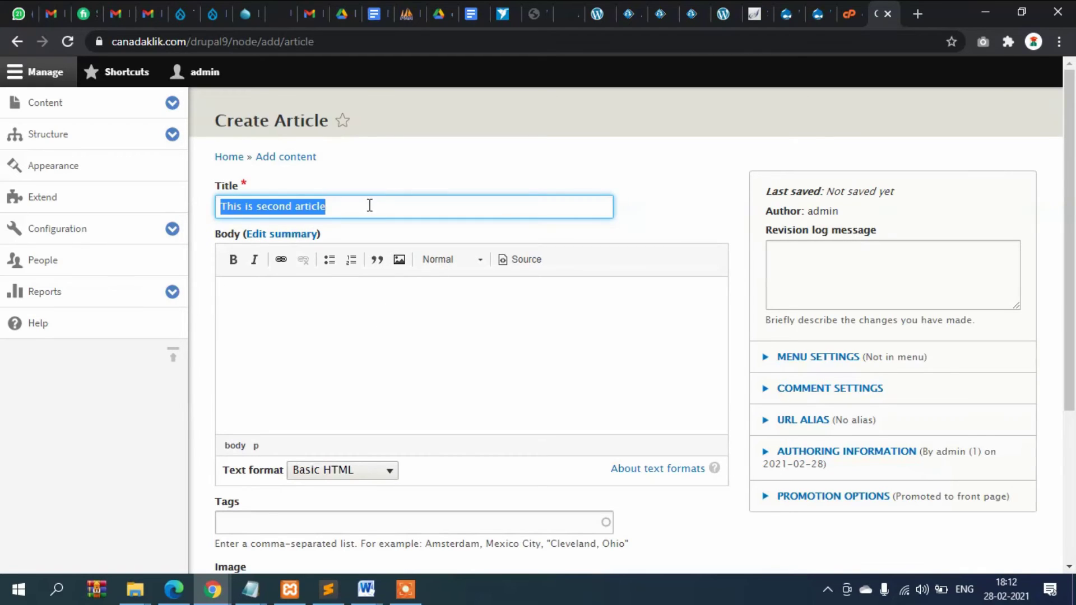
pyautogui.click(336, 290)
pyautogui.hotkey('ctrl', 'v')
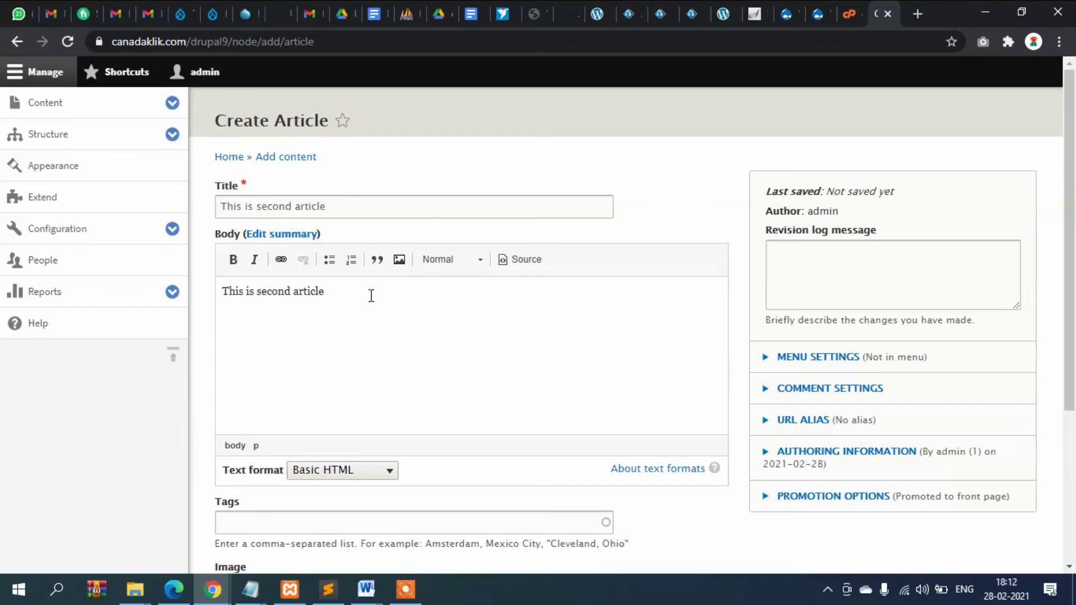
pyautogui.write('.')
# Copy the body sentence "This is second article." and paste it nine more times after itself to lengthen the body text
pyautogui.moveTo(380, 298); pyautogui.dragTo(217, 293)
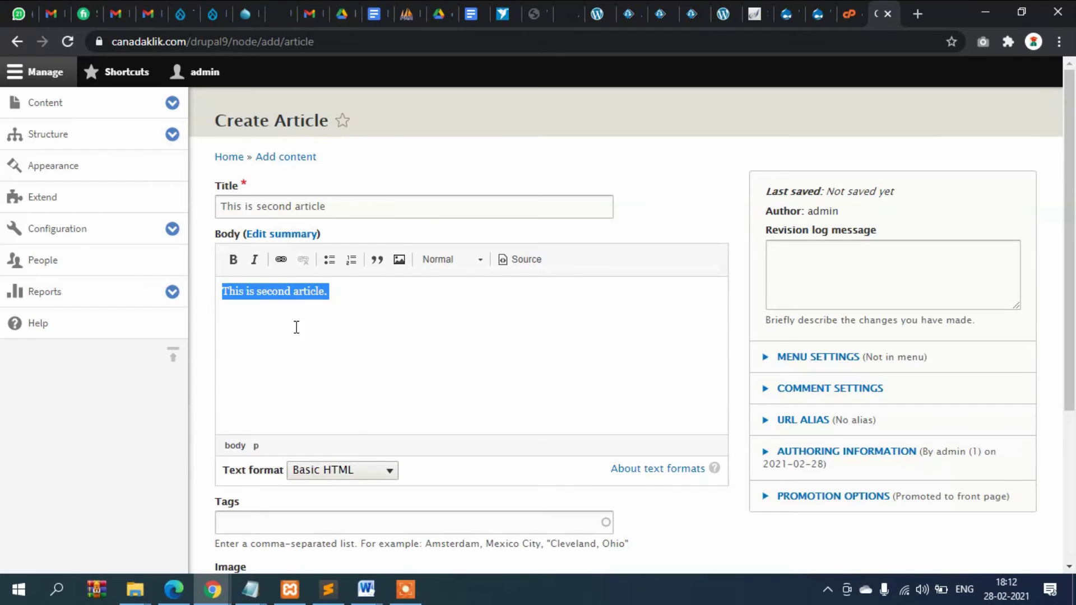
pyautogui.click(388, 300)
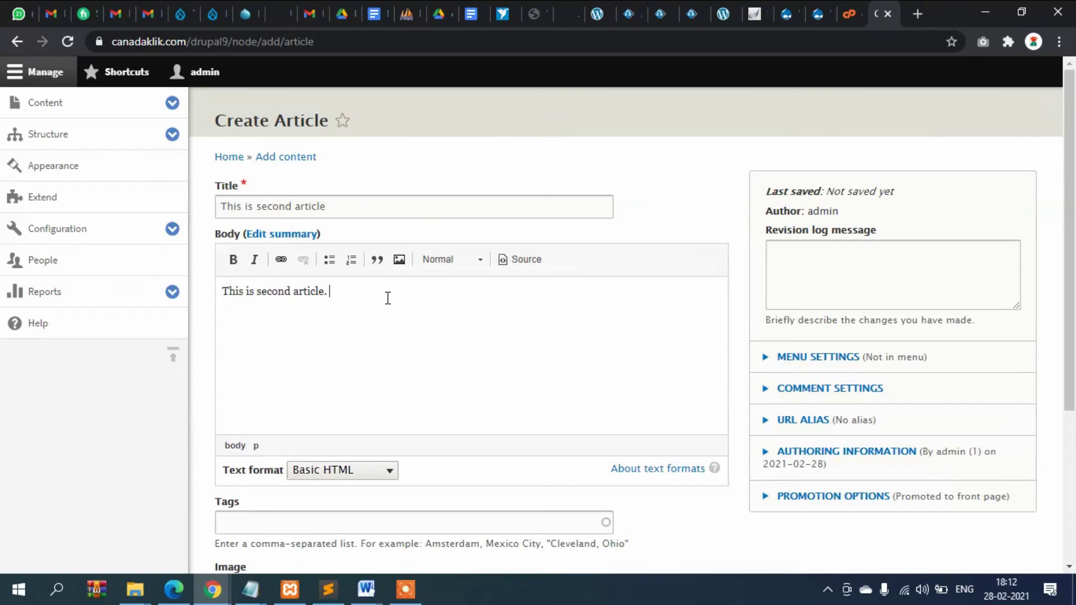
pyautogui.hotkey('ctrl', 'v')
pyautogui.hotkey('ctrl', 'v')
pyautogui.hotkey('ctrl', 'v')
pyautogui.hotkey('ctrl', 'v')
pyautogui.hotkey('ctrl', 'v')
pyautogui.hotkey('ctrl', 'v')
pyautogui.hotkey('ctrl', 'v')
pyautogui.hotkey('ctrl', 'v')
pyautogui.hotkey('ctrl', 'v')
pyautogui.scroll(-3, 478, 315)
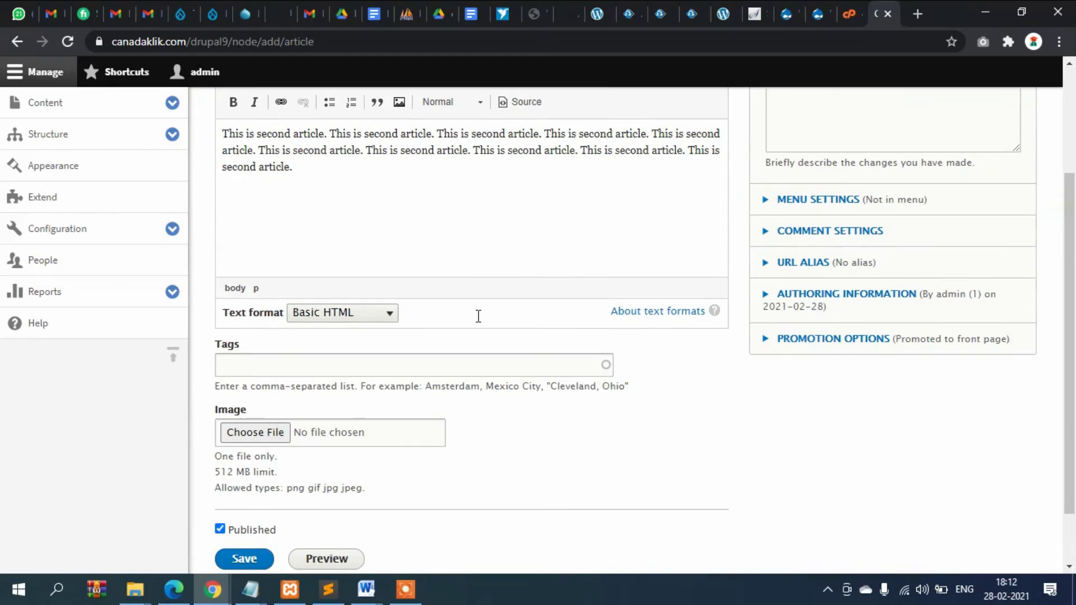
# Attach react-native-course.png as the second article's image
pyautogui.scroll(-1, 478, 324)
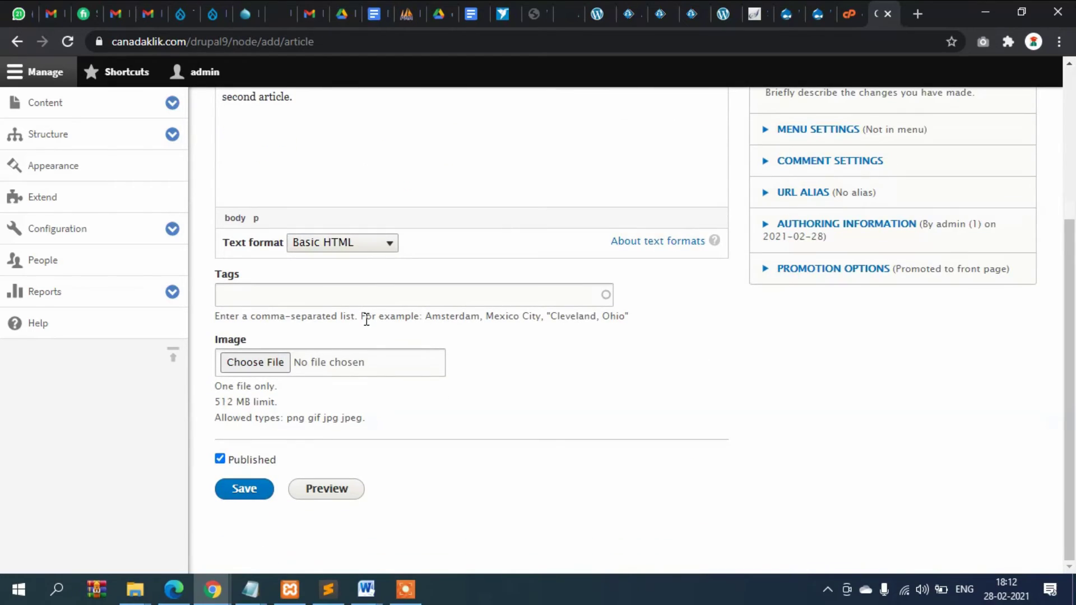
pyautogui.click(261, 369)
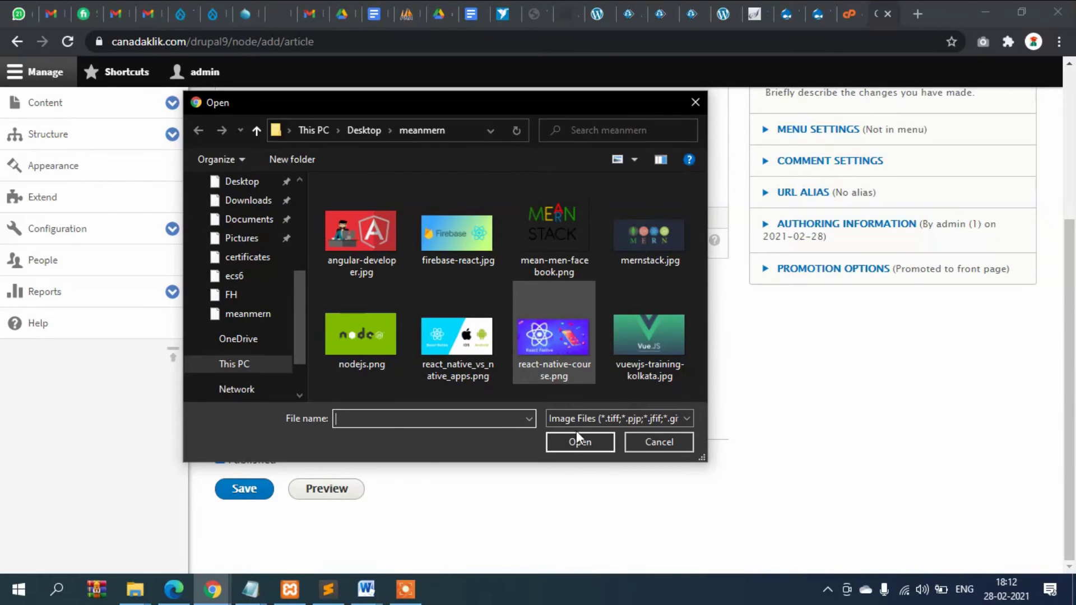
pyautogui.click(554, 336)
pyautogui.click(580, 442)
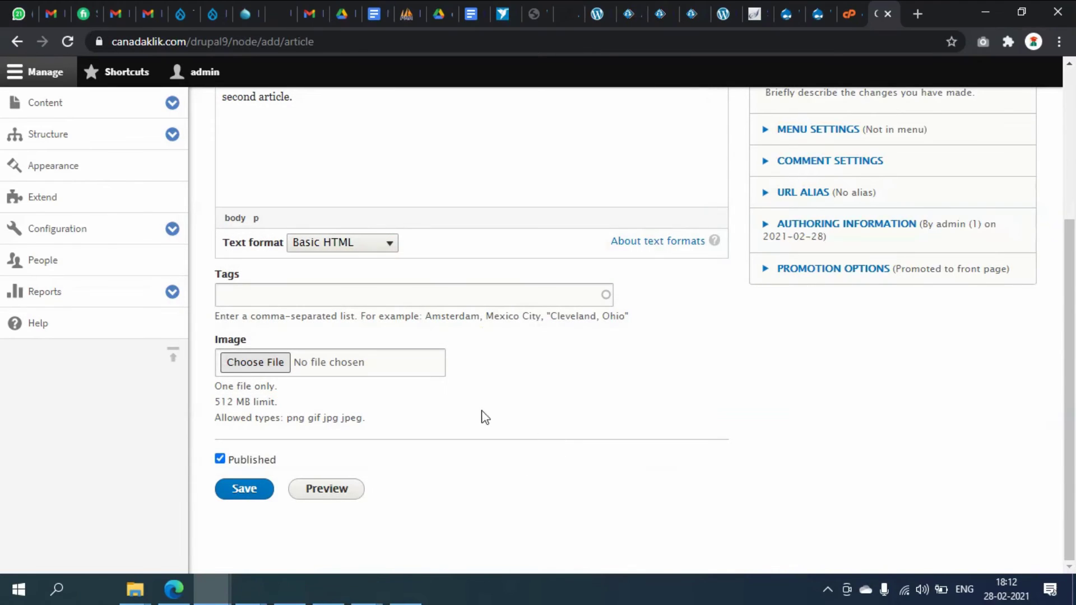
# Open image insertion for the article body and upload mean-men-facebook.png
pyautogui.scroll(3, 275, 374)
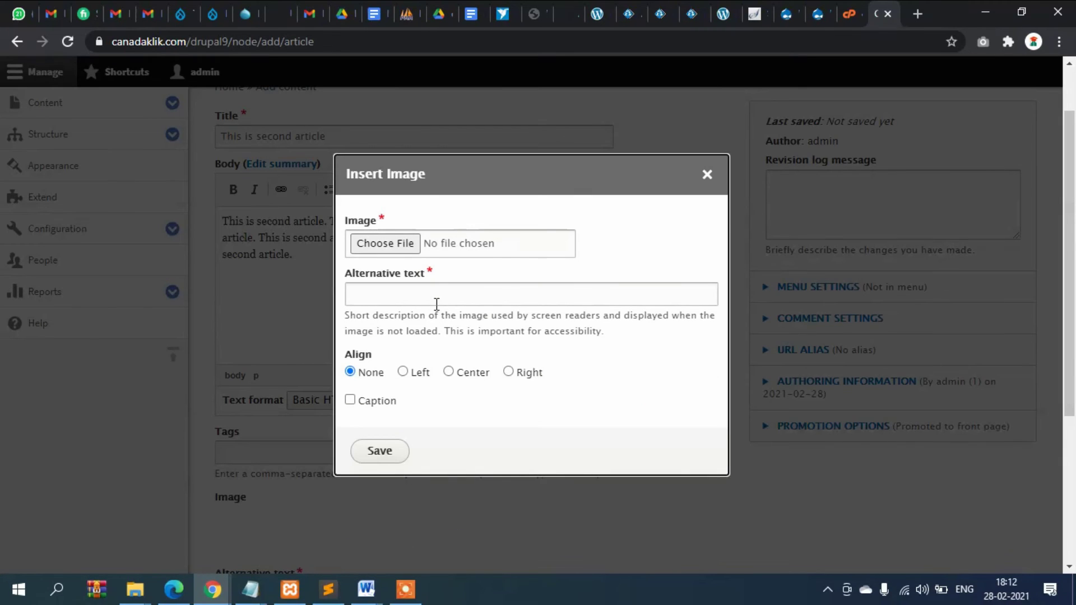
pyautogui.scroll(-1, 437, 305)
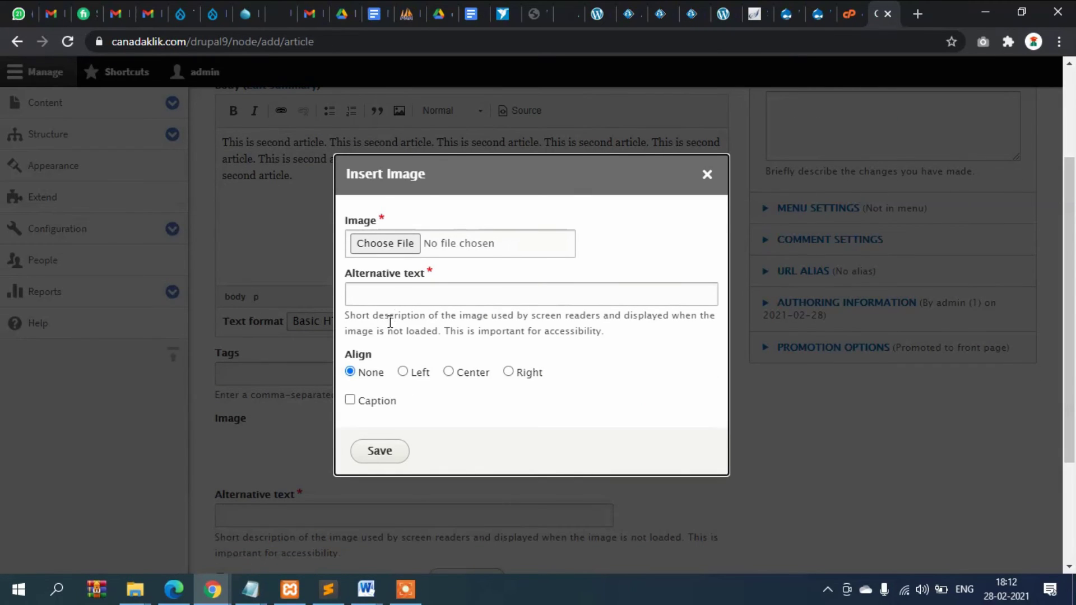
pyautogui.click(384, 247)
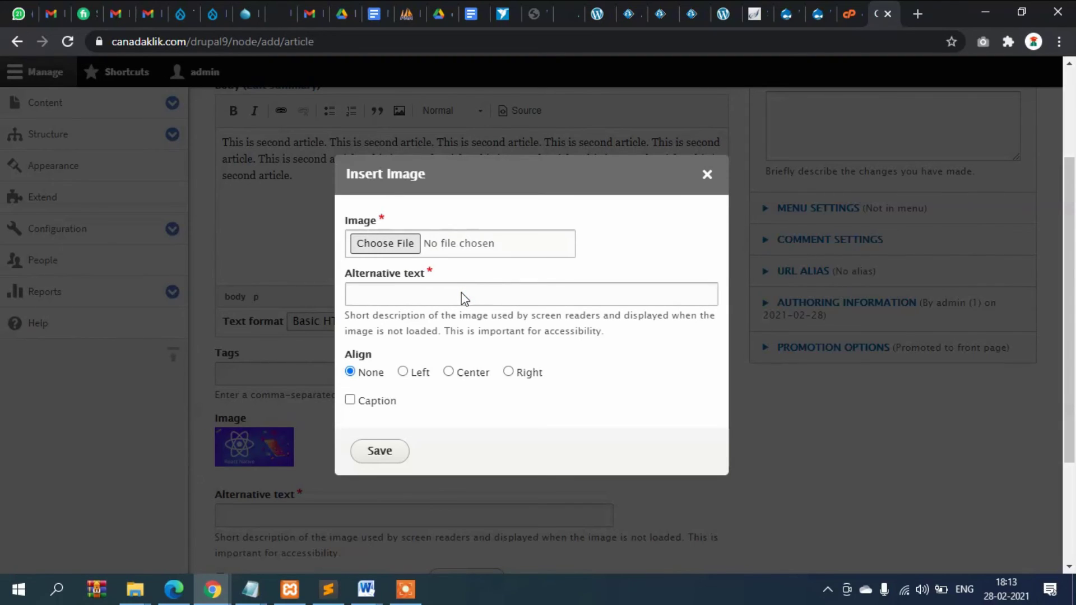
pyautogui.click(385, 237)
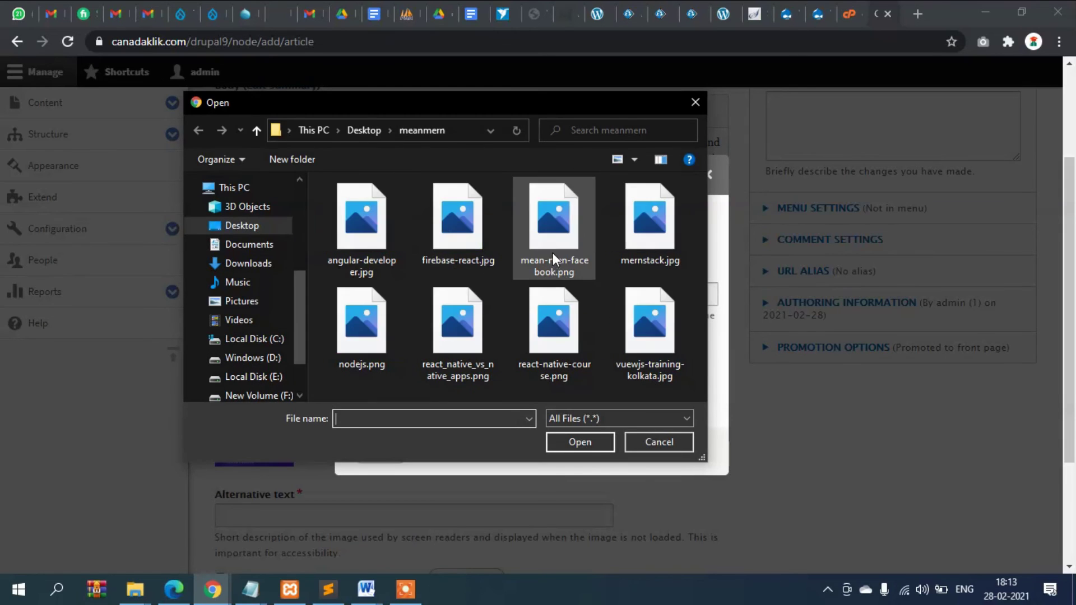
pyautogui.click(557, 444)
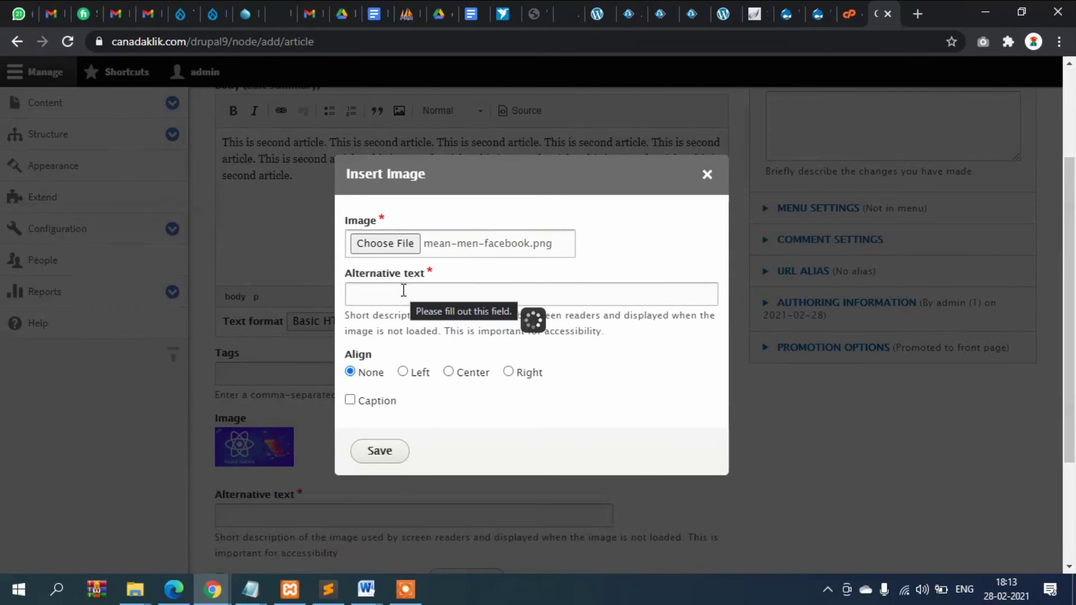
# Insert the uploaded image with the alternative text "MERN Stack" and shrink it in the body to about a third of its width
pyautogui.click(404, 291)
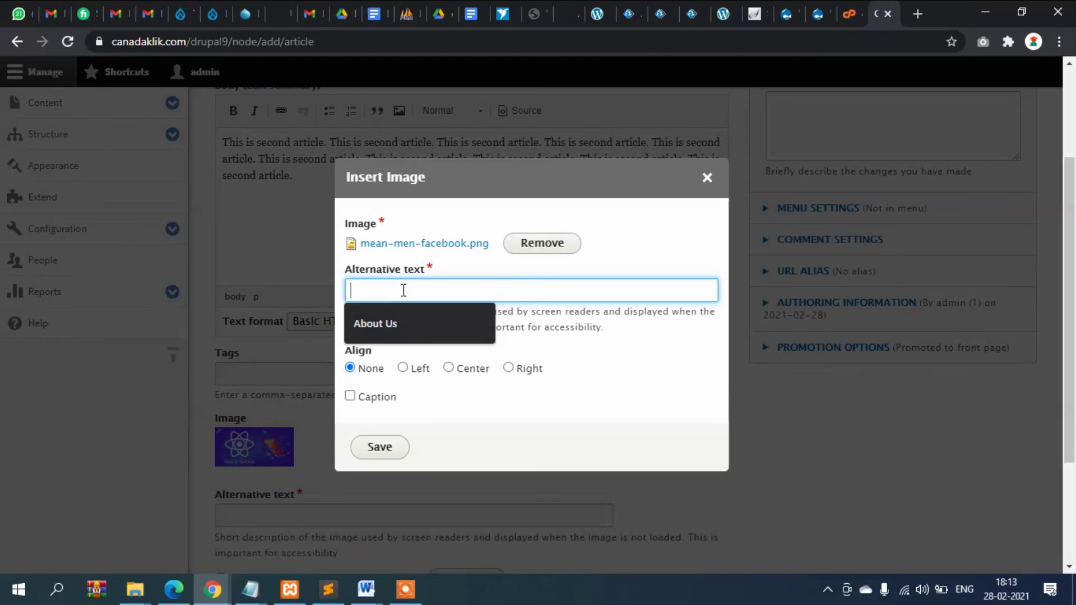
pyautogui.write('MERN St')
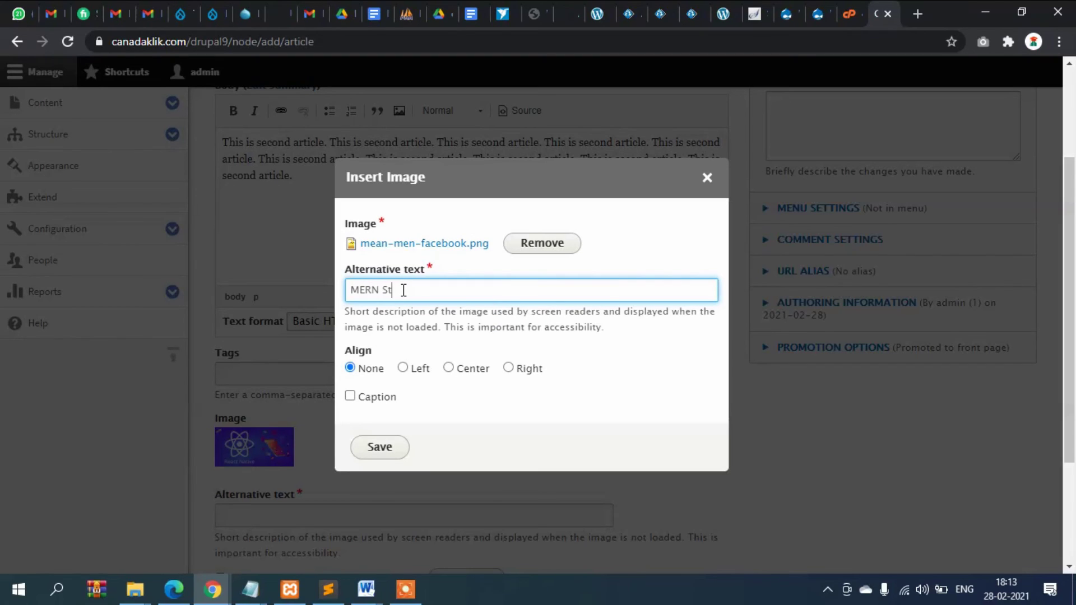
pyautogui.write('ack')
pyautogui.click(399, 447)
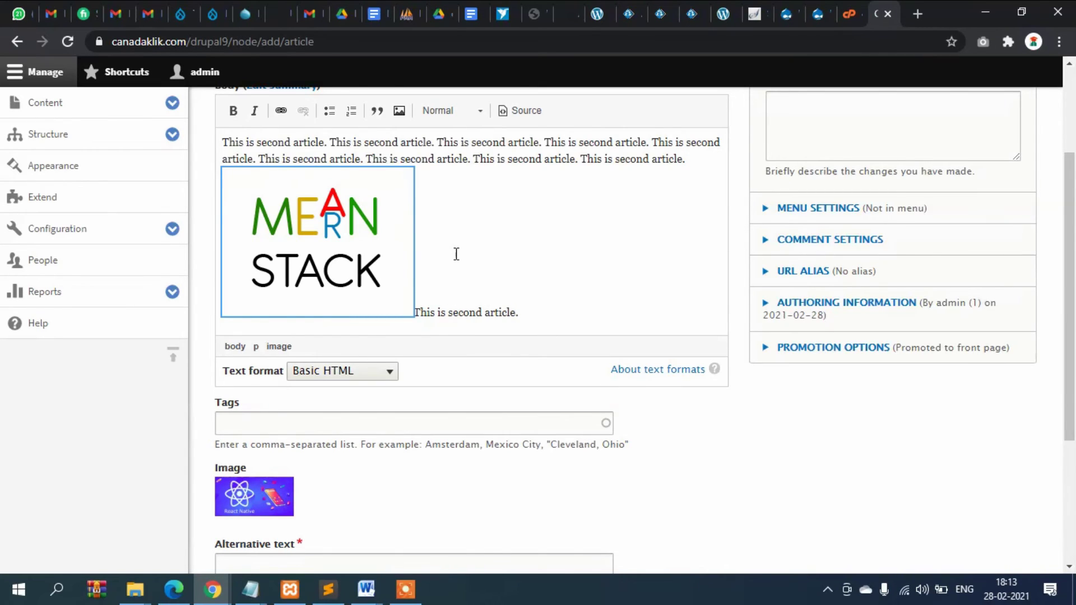
pyautogui.scroll(2, 457, 252)
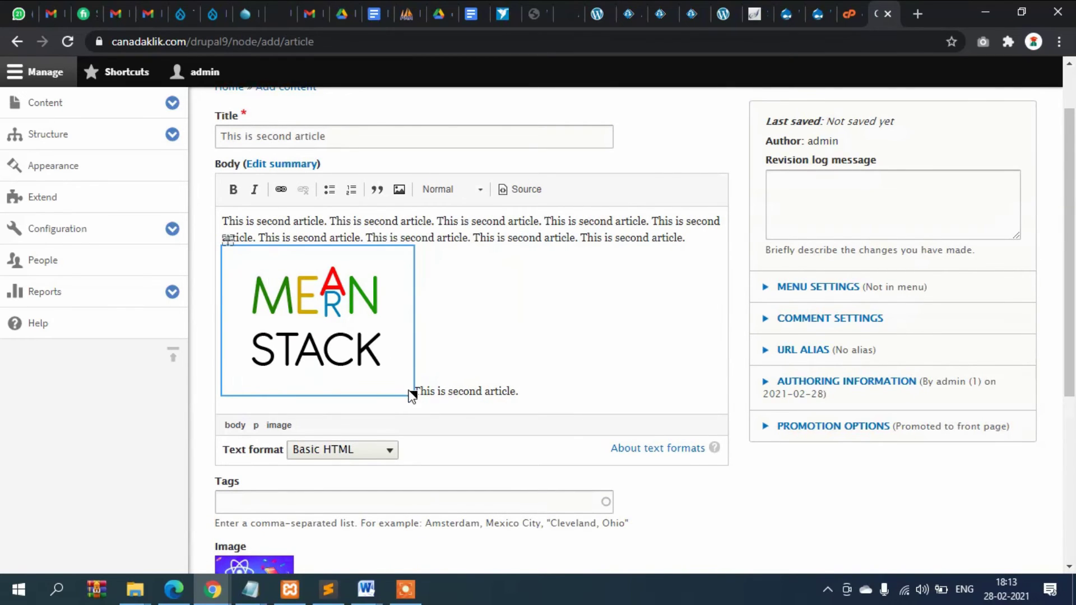
pyautogui.moveTo(412, 396); pyautogui.dragTo(286, 296)
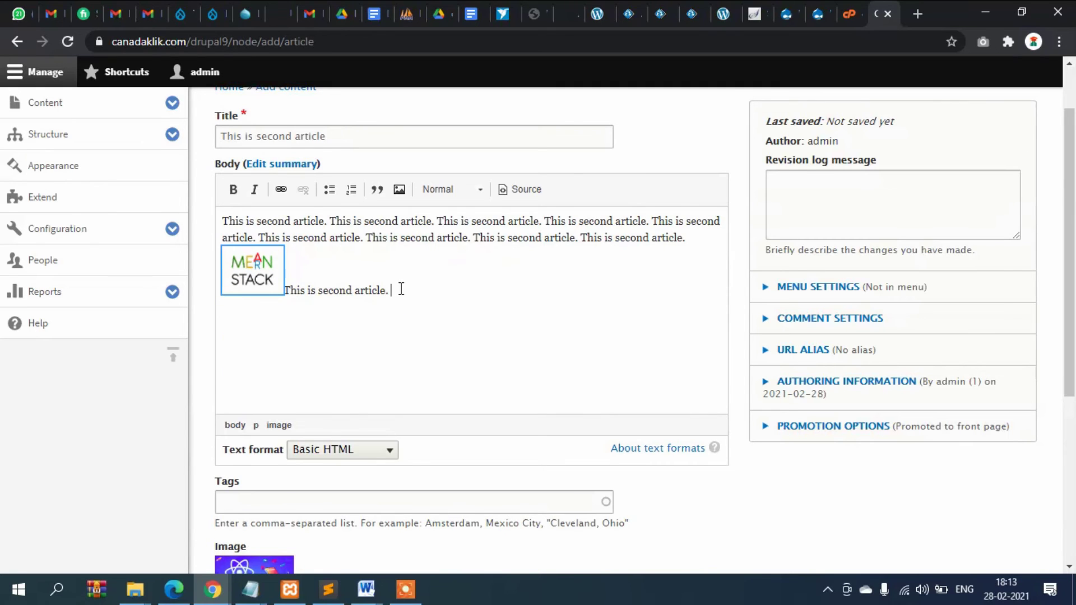
# Set the alternative text of the react-native-course.png image to "Second" and save the article
pyautogui.scroll(-5, 442, 318)
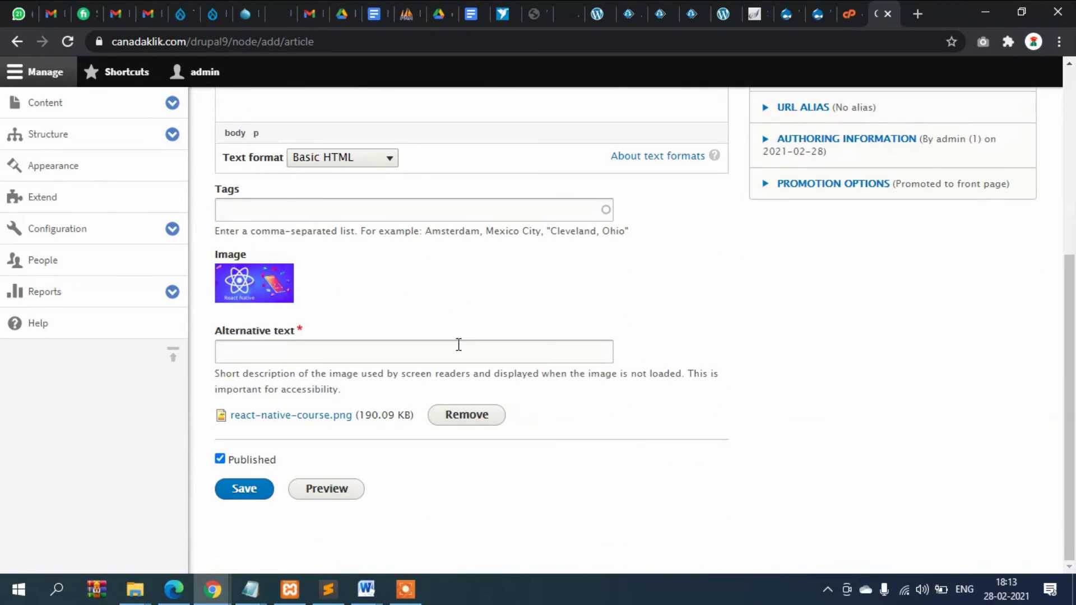
pyautogui.click(261, 352)
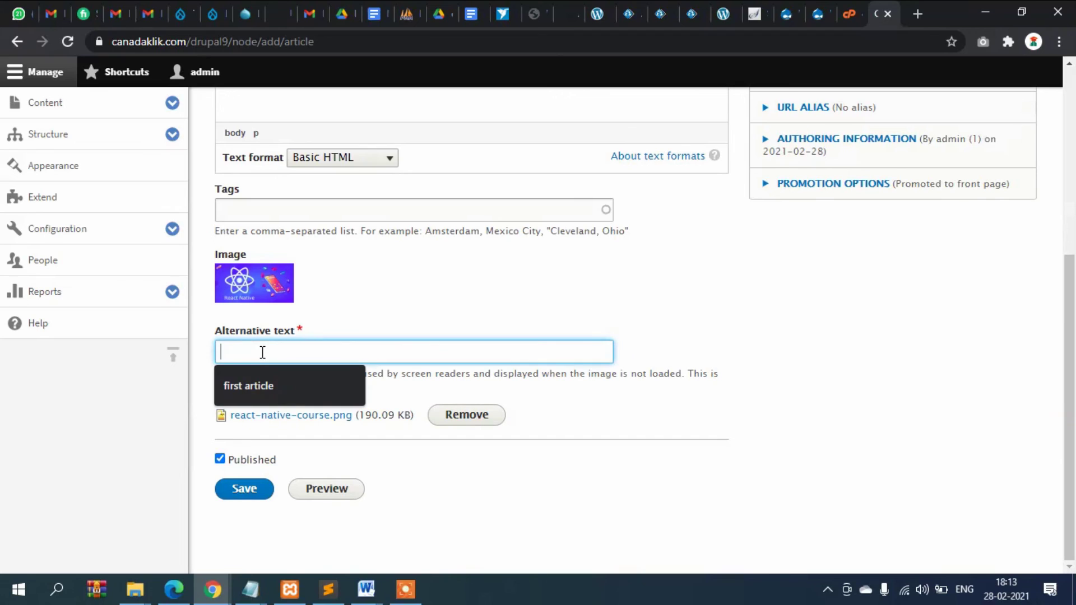
pyautogui.write('Second')
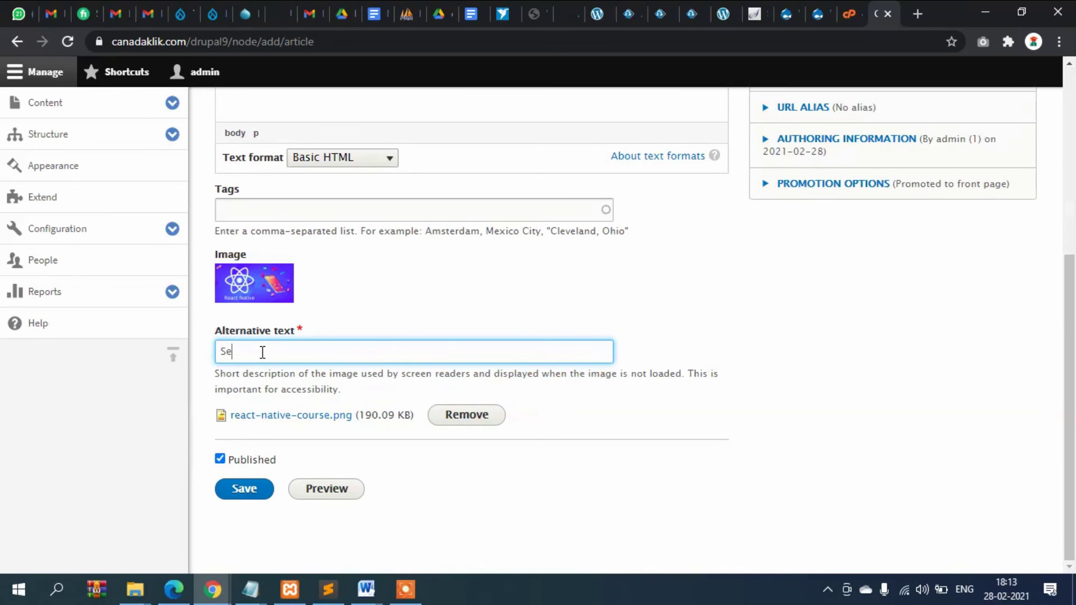
pyautogui.click(248, 495)
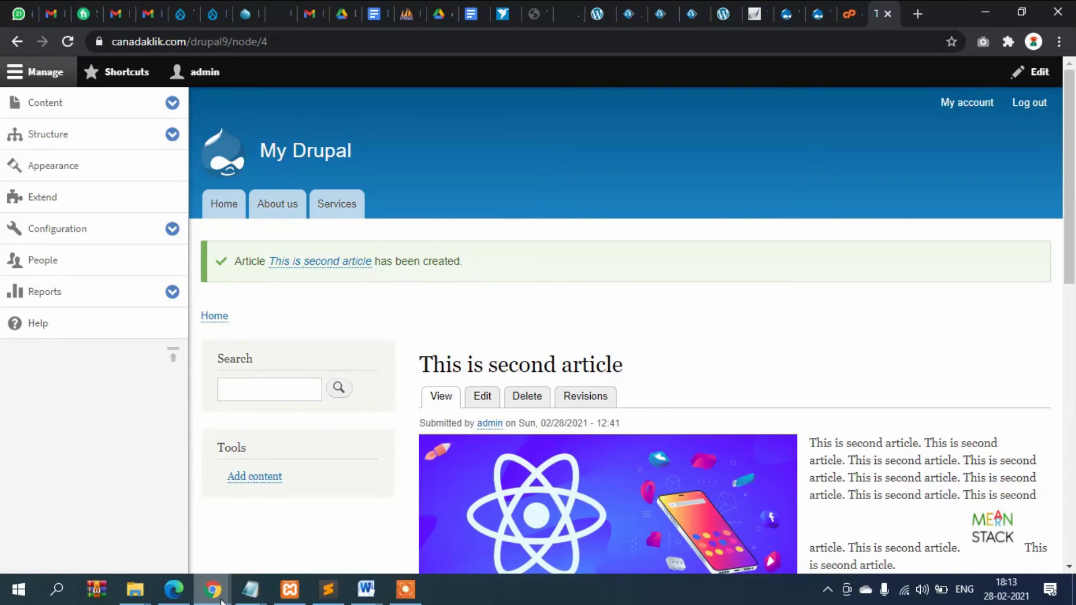
# Switch to the incognito browser window and reload the site's home page
pyautogui.click(215, 595)
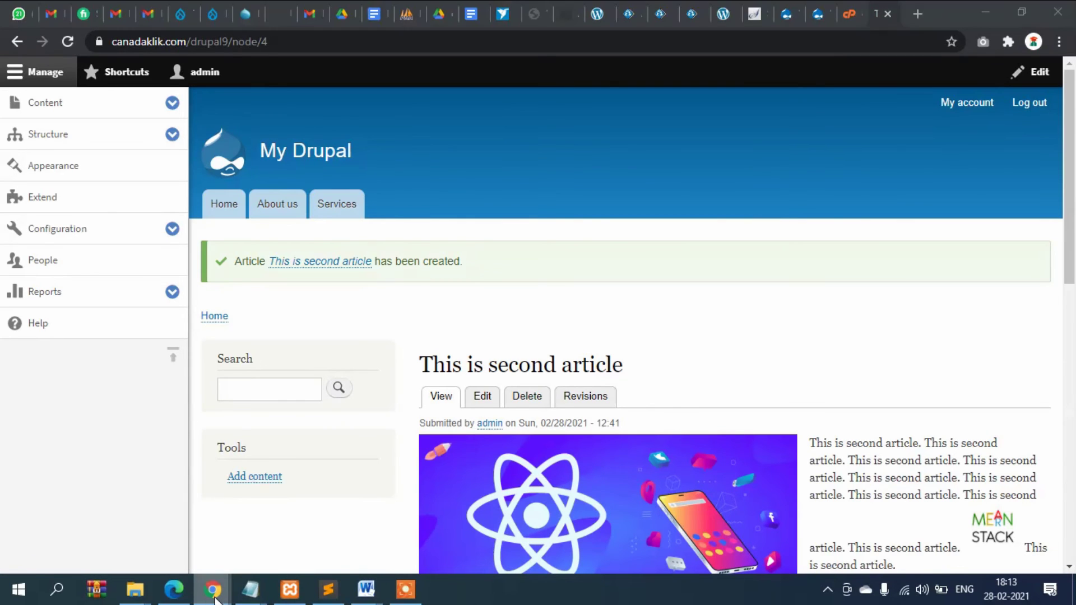
pyautogui.click(302, 524)
pyautogui.scroll(1, 138, 152)
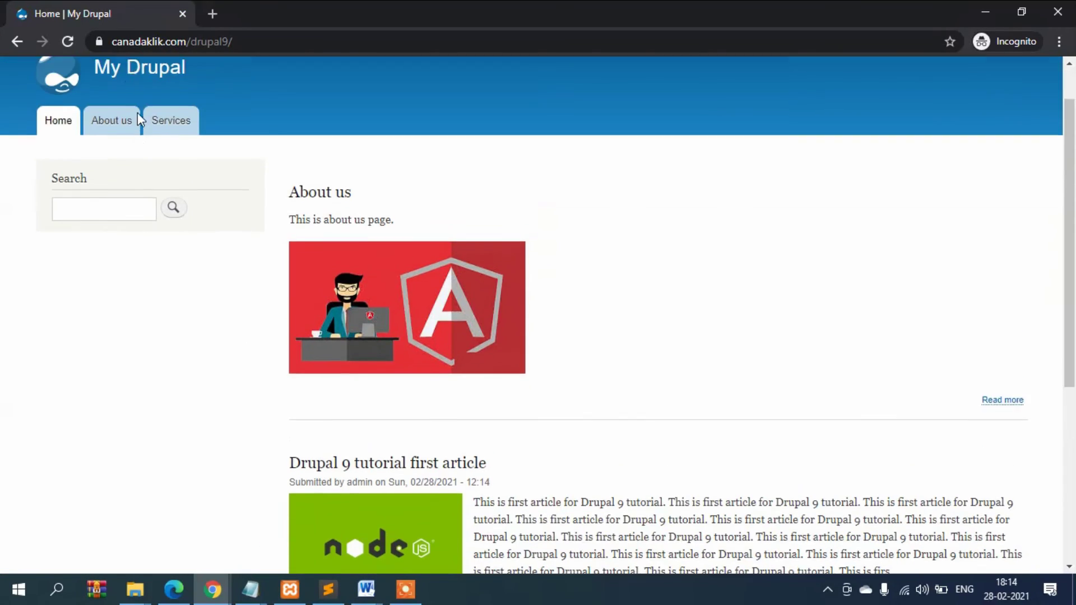
pyautogui.scroll(1, 138, 117)
pyautogui.press('F5')
# Examine the home page for which items are promoted and how the second article's text and images are displayed
pyautogui.scroll(-3, 510, 205)
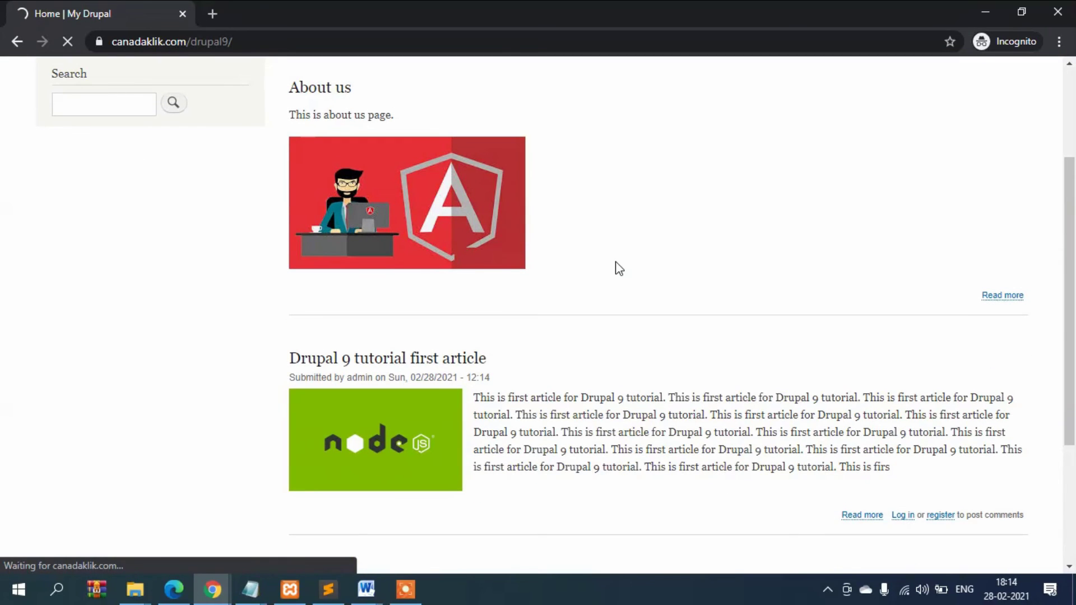
pyautogui.scroll(-5, 617, 267)
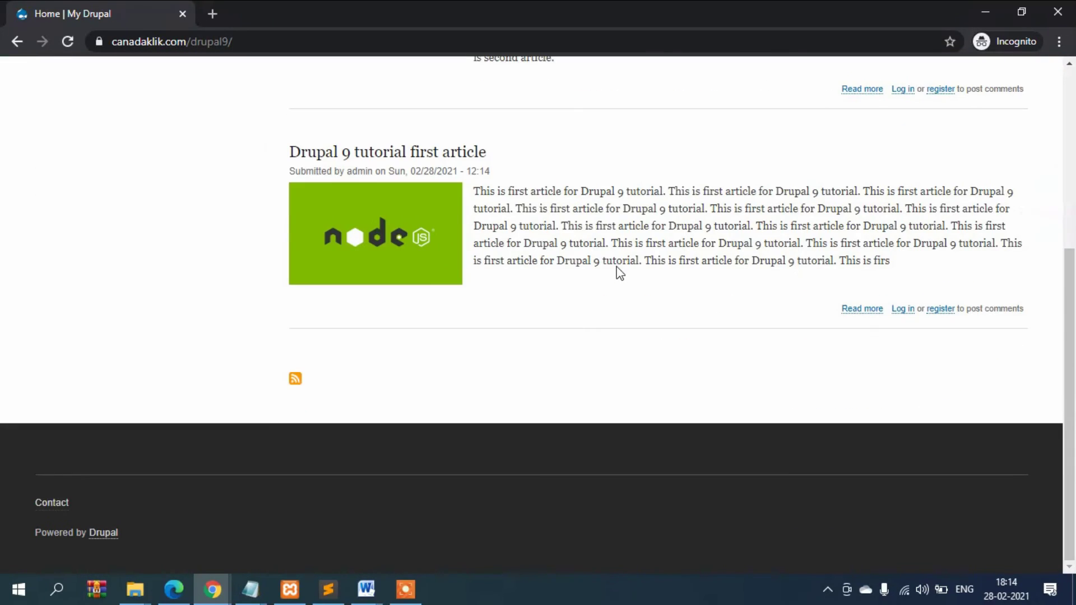
pyautogui.scroll(3, 618, 267)
pyautogui.scroll(1, 521, 289)
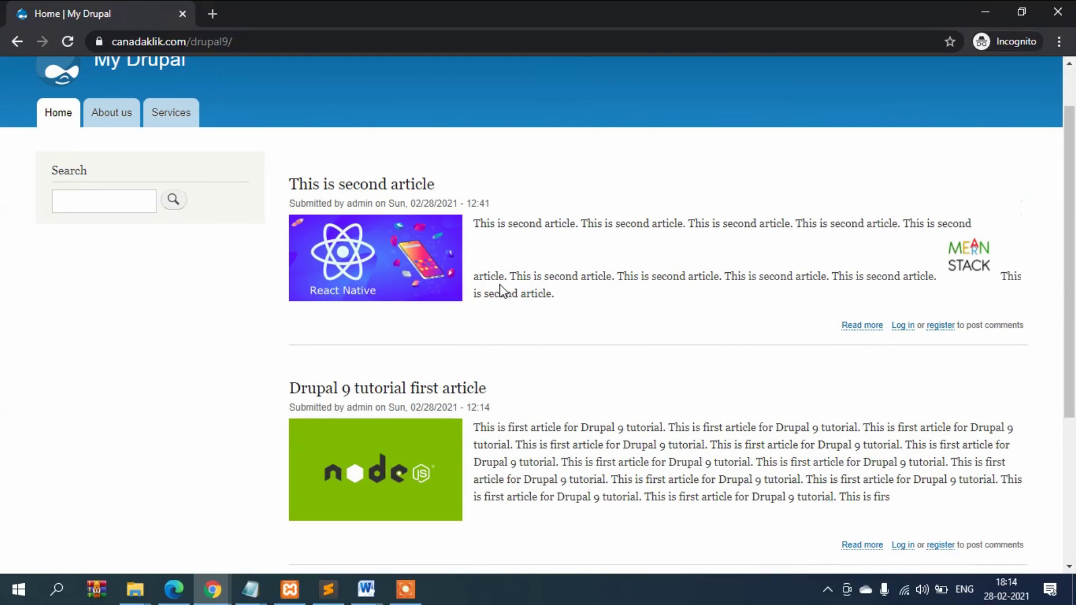
pyautogui.scroll(-1, 504, 291)
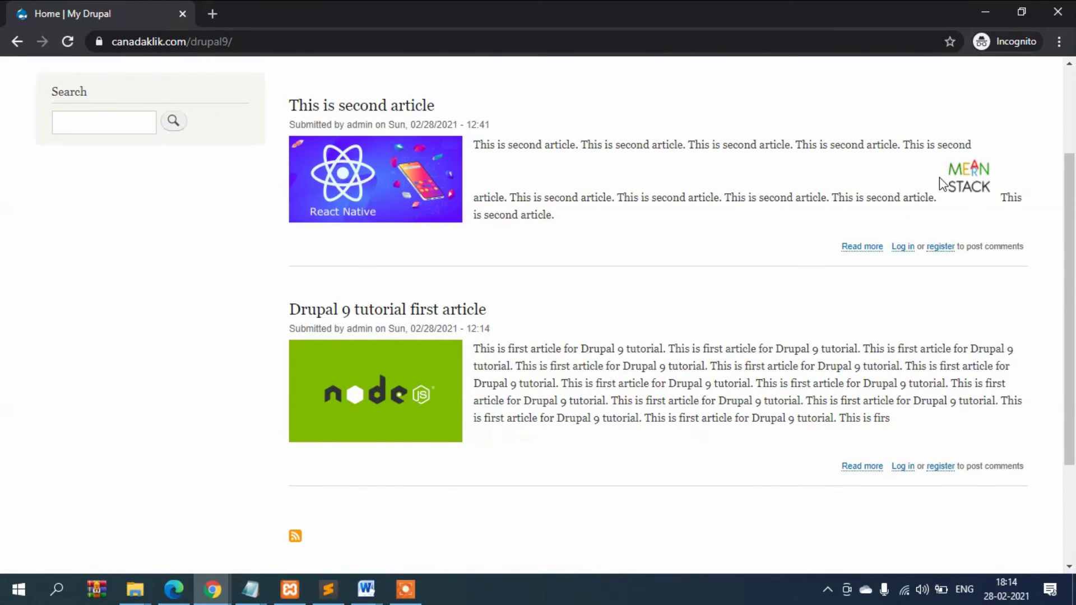
pyautogui.doubleClick(988, 180)
pyautogui.click(814, 182)
pyautogui.scroll(2, 748, 264)
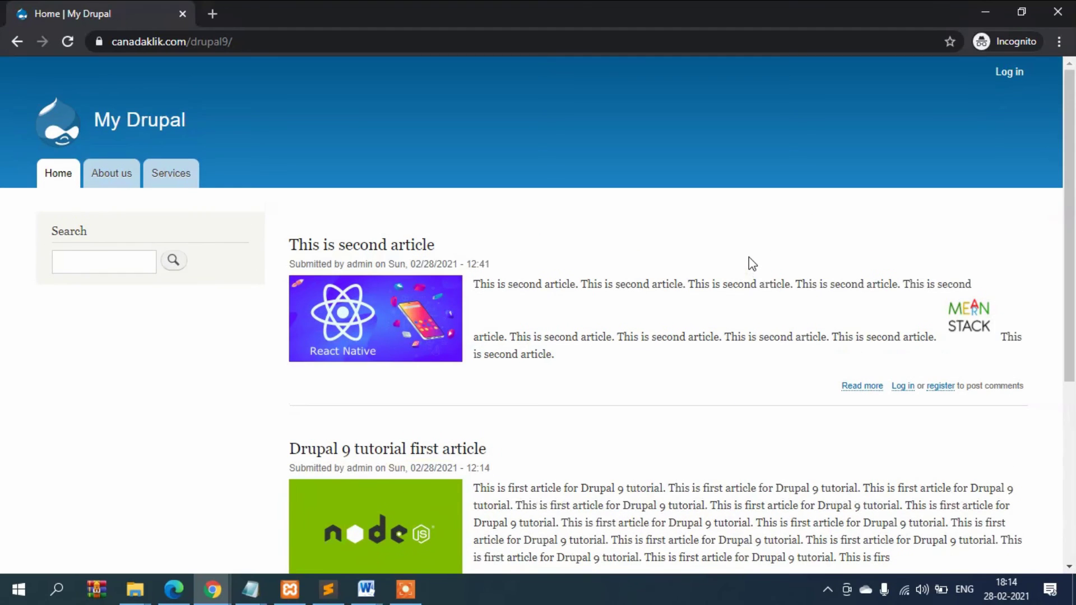
pyautogui.scroll(-1, 752, 263)
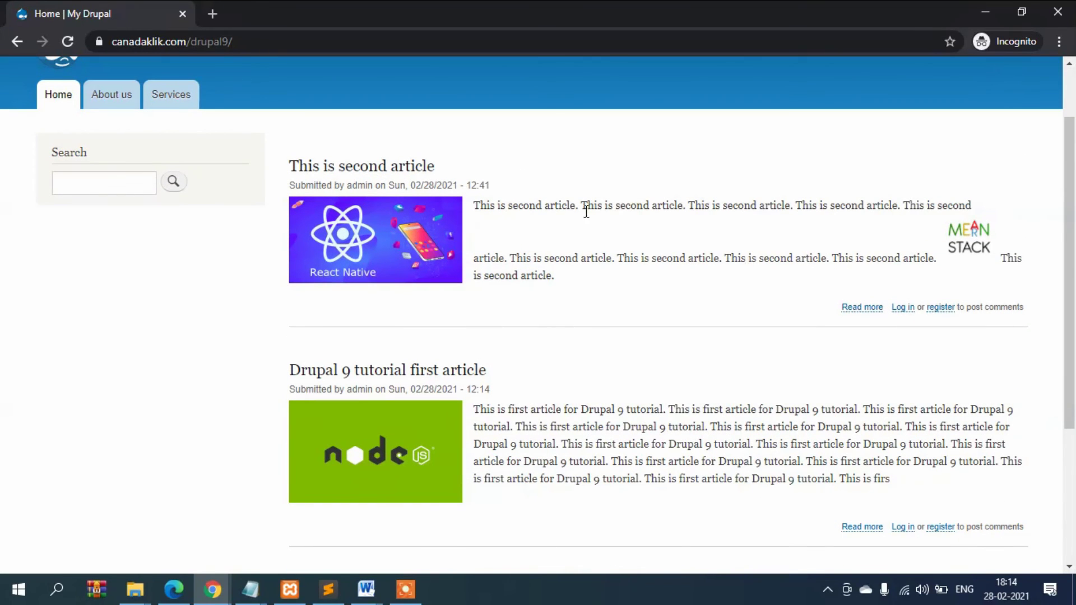
pyautogui.moveTo(565, 208); pyautogui.dragTo(655, 207)
pyautogui.click(657, 327)
pyautogui.scroll(2, 452, 205)
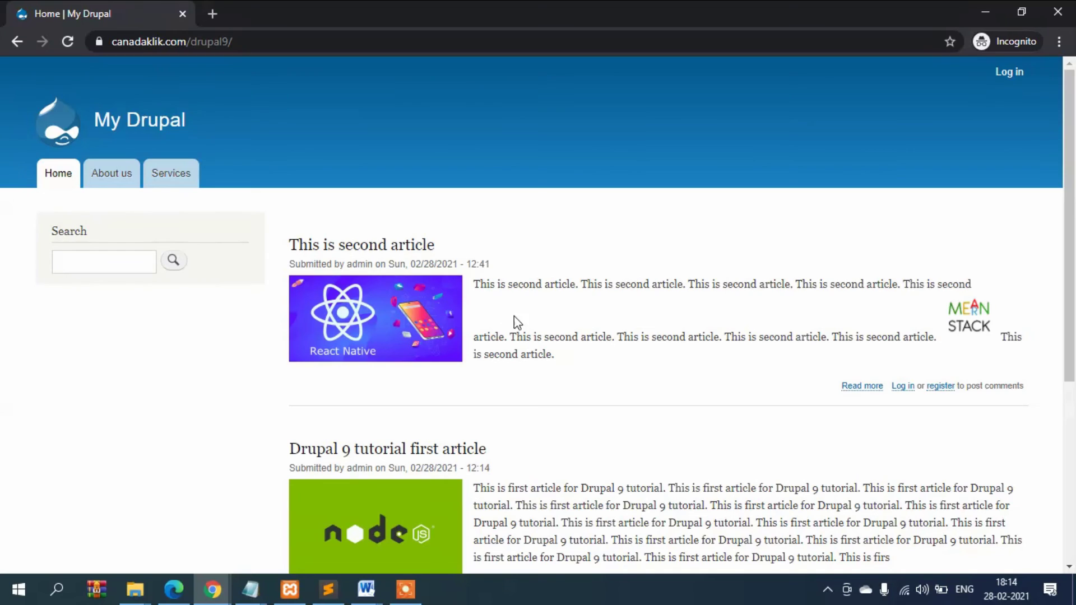
pyautogui.scroll(-3, 531, 337)
pyautogui.scroll(3, 531, 338)
pyautogui.moveTo(279, 245); pyautogui.dragTo(505, 234)
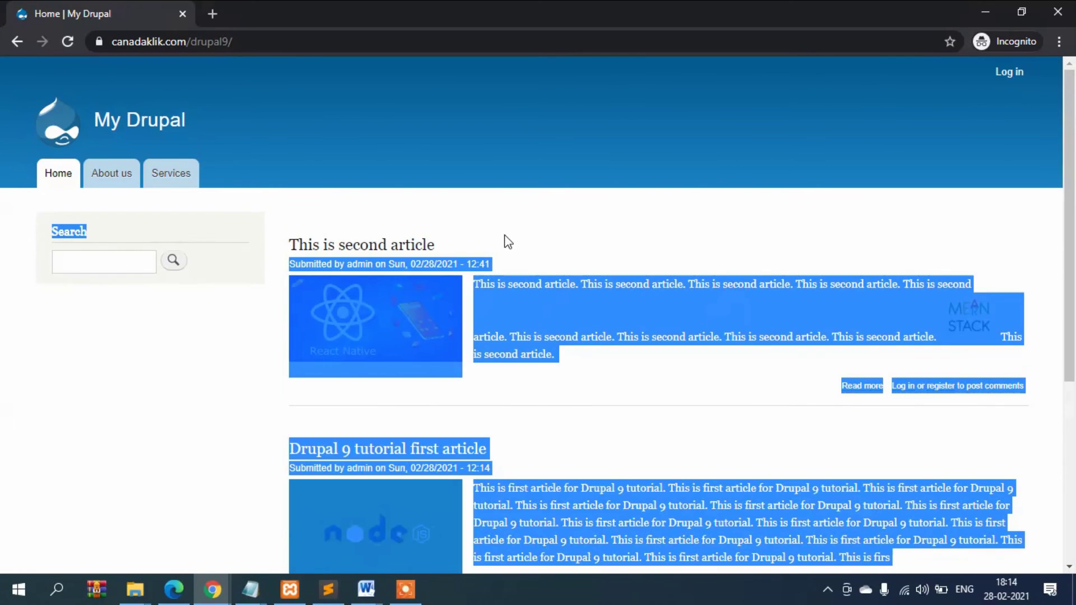
pyautogui.click(506, 229)
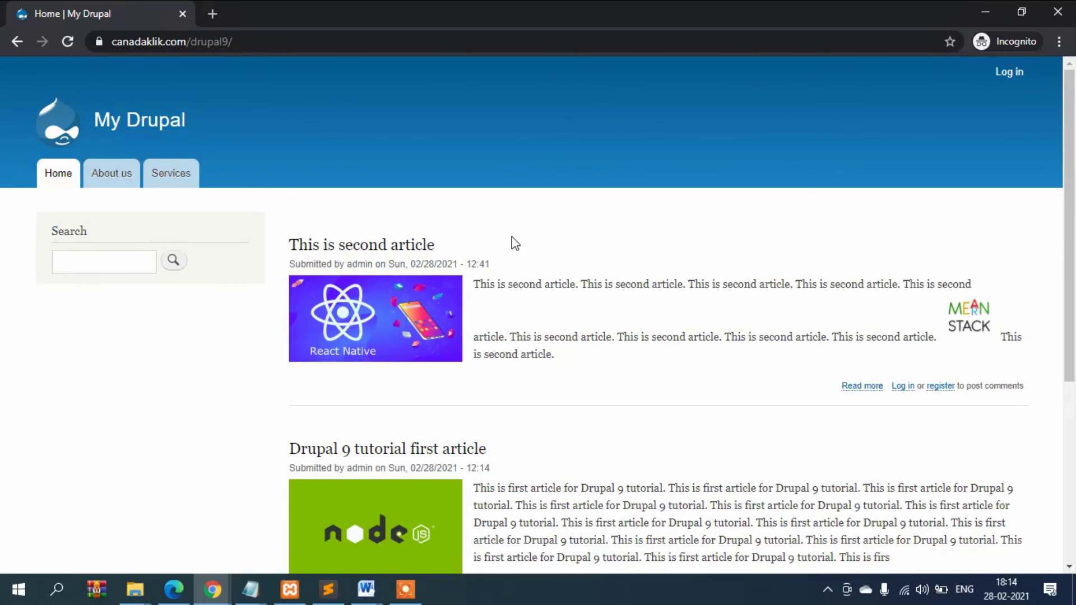
# Return to the logged-in browser window and start a new article titled "Happy Christmas."
pyautogui.moveTo(216, 589)
pyautogui.click(129, 521)
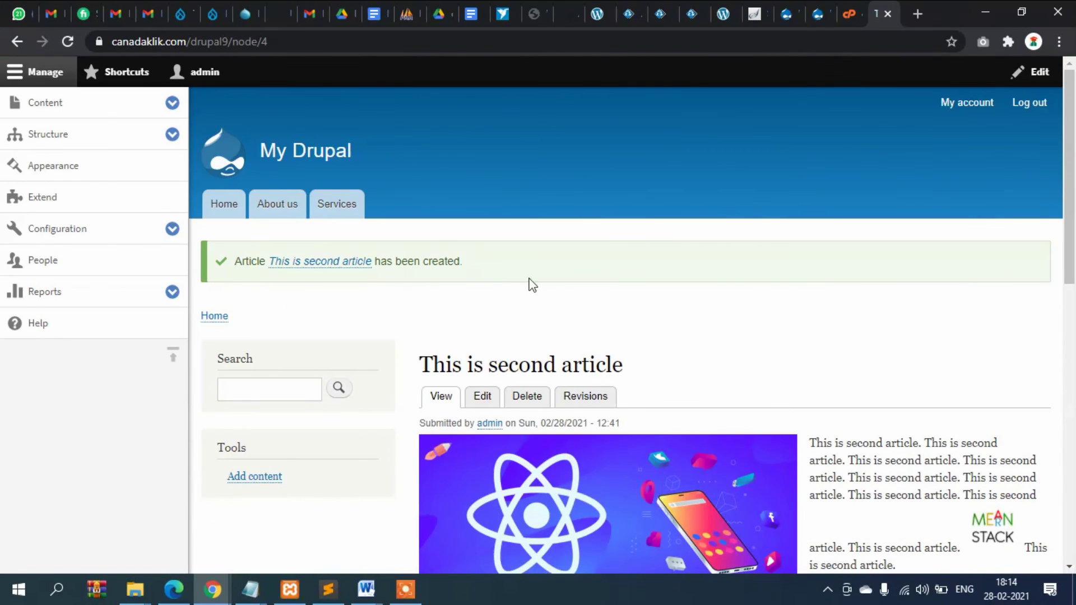
pyautogui.click(53, 112)
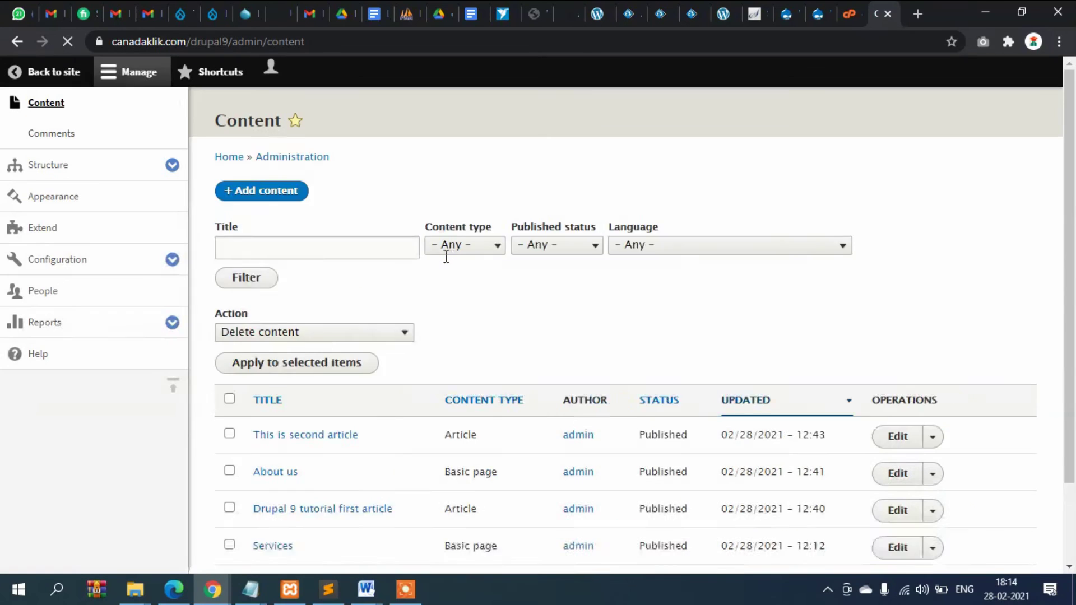
pyautogui.click(258, 236)
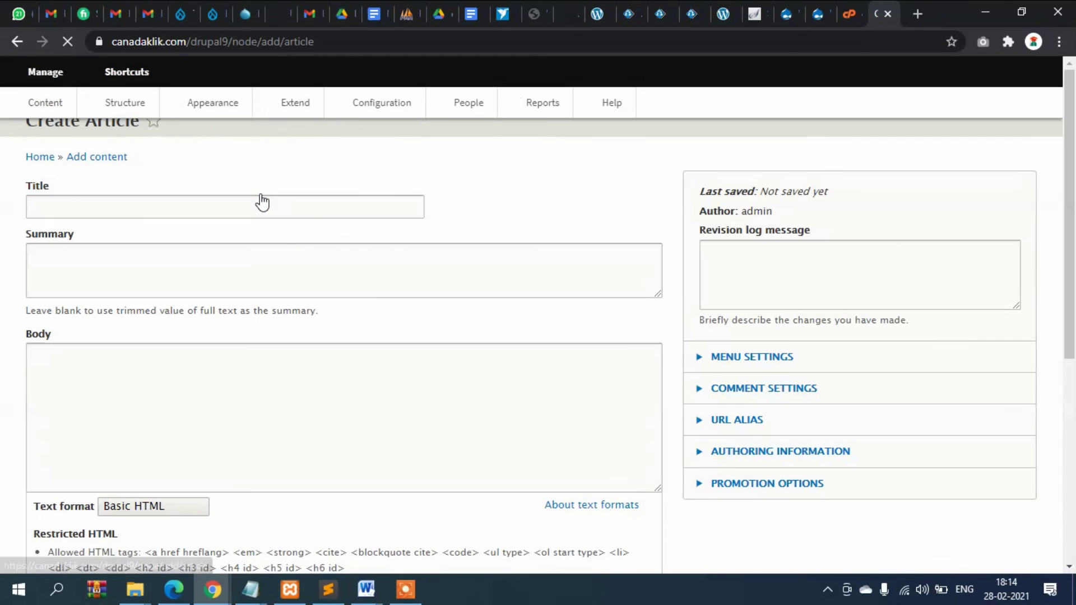
pyautogui.click(310, 207)
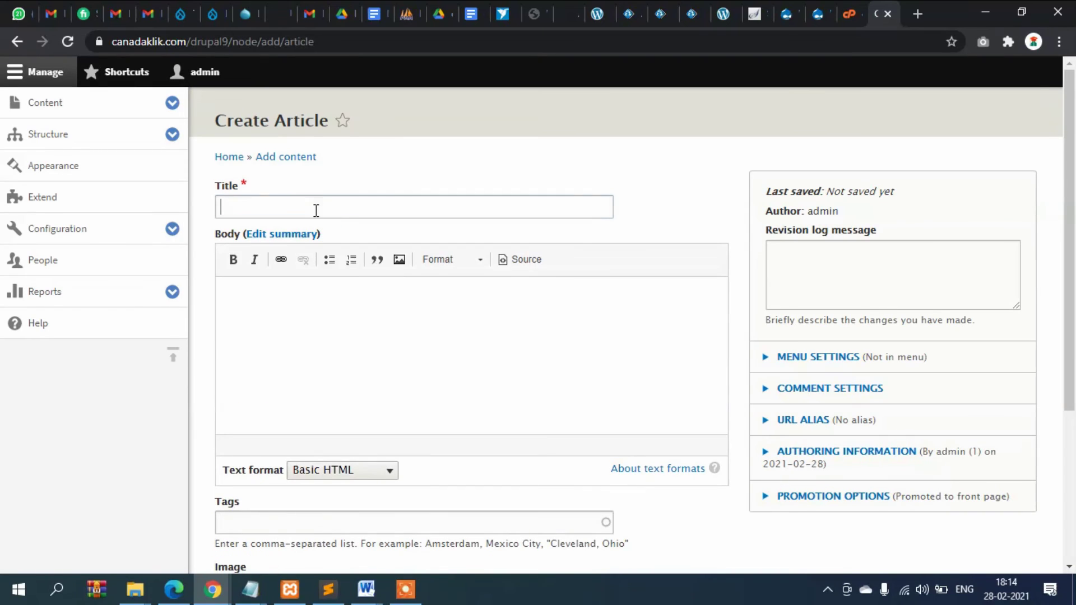
pyautogui.write('Happy Chr')
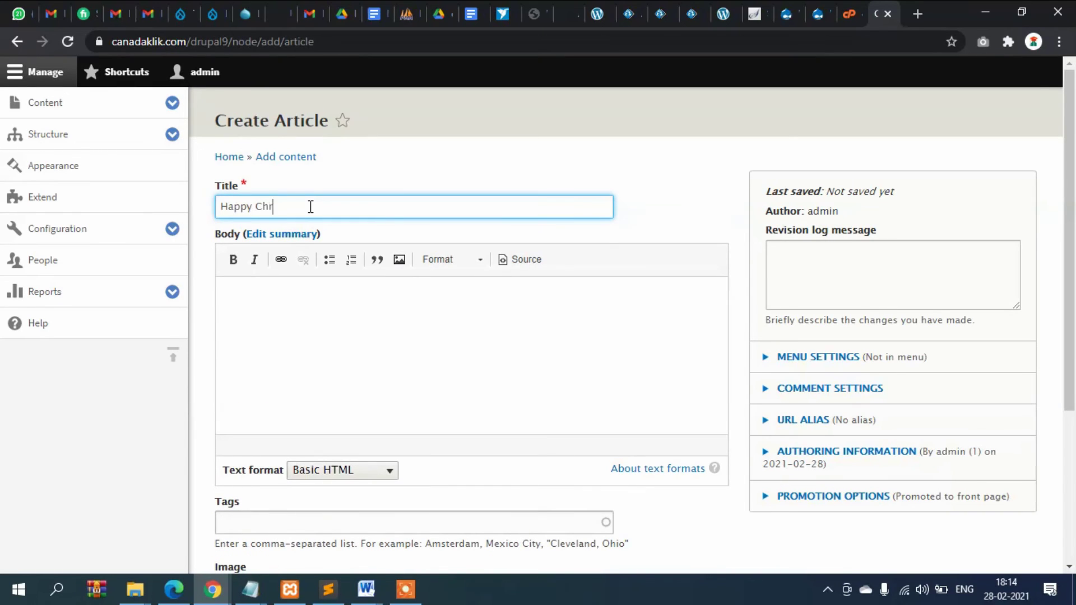
pyautogui.write('istmas.')
# Fill the article's body with the title text "Happy Christmas." repeated about a dozen times
pyautogui.moveTo(370, 208); pyautogui.dragTo(224, 215)
pyautogui.hotkey('ctrl', 'c')
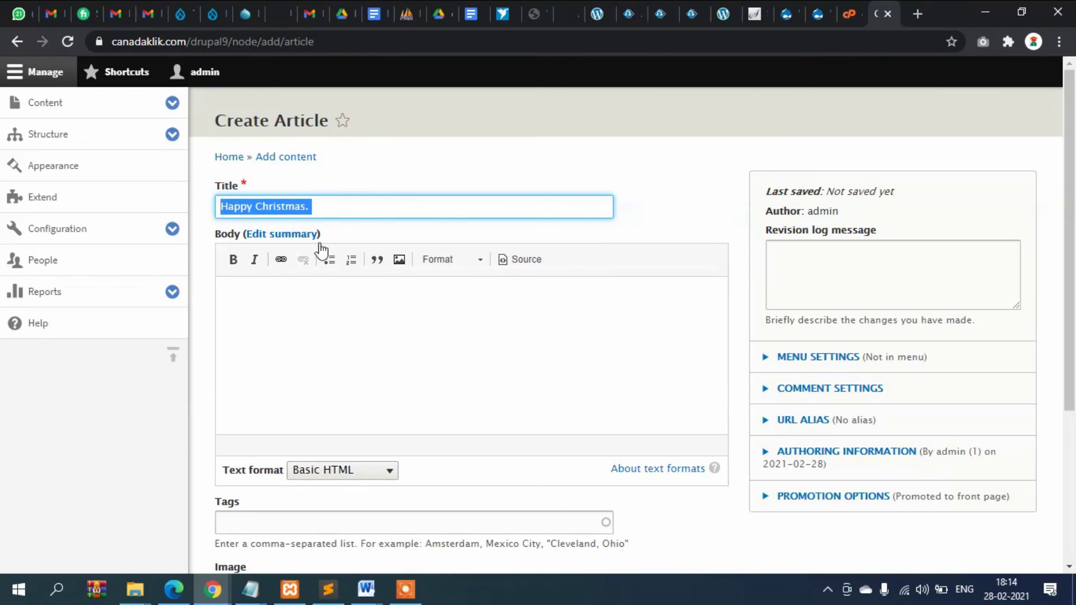
pyautogui.click(352, 337)
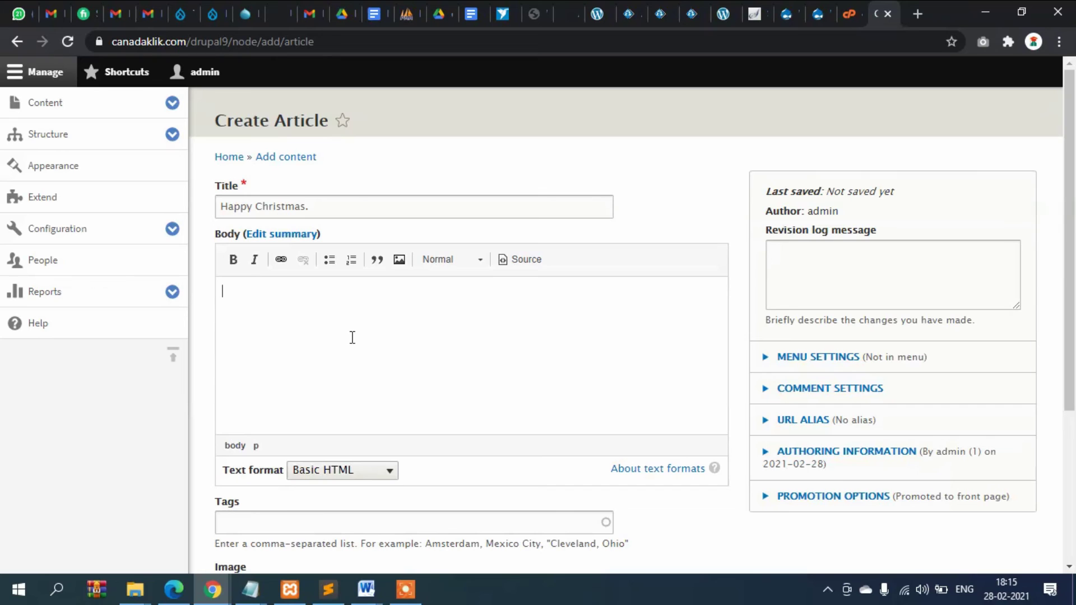
pyautogui.hotkey('ctrl', 'v')
pyautogui.press('space')
pyautogui.hotkey('ctrl', 'v')
pyautogui.press('space')
pyautogui.hotkey('ctrl', 'v')
pyautogui.press('space')
pyautogui.hotkey('ctrl', 'v')
pyautogui.press('space')
pyautogui.hotkey('ctrl', 'v')
pyautogui.press('space')
pyautogui.hotkey('ctrl', 'v')
pyautogui.press('space')
pyautogui.hotkey('ctrl', 'v')
pyautogui.press('space')
pyautogui.hotkey('ctrl', 'v')
pyautogui.press('space')
pyautogui.hotkey('ctrl', 'v')
pyautogui.press('space')
pyautogui.hotkey('ctrl', 'v')
pyautogui.press('space')
pyautogui.hotkey('ctrl', 'v')
pyautogui.press('space')
pyautogui.hotkey('ctrl', 'v')
# Attach the image angular-developer.jpg to the article and make the article sticky at top of lists
pyautogui.scroll(-4, 485, 334)
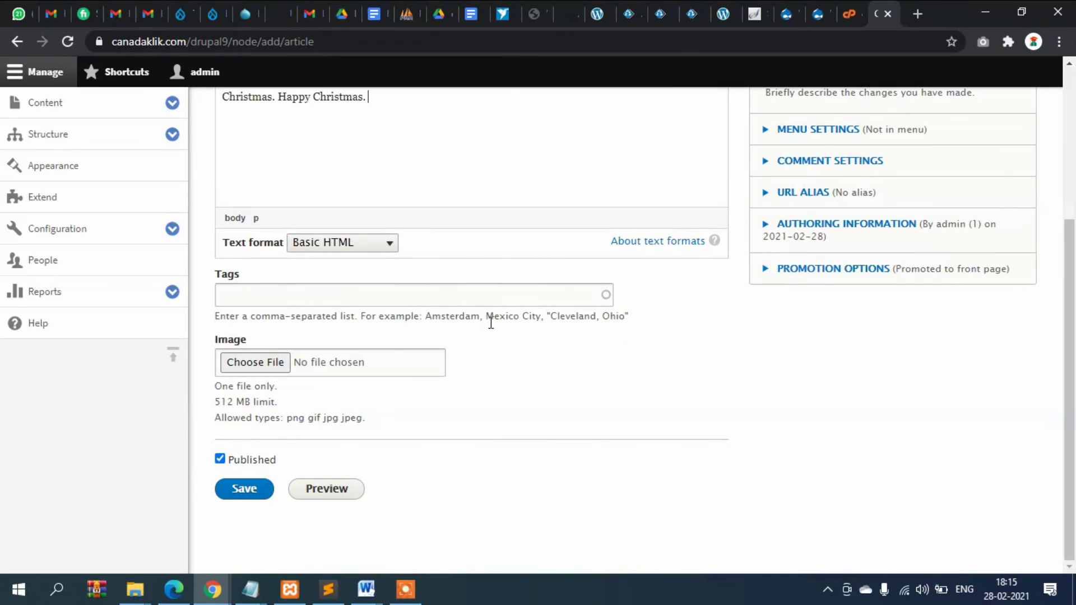
pyautogui.click(267, 364)
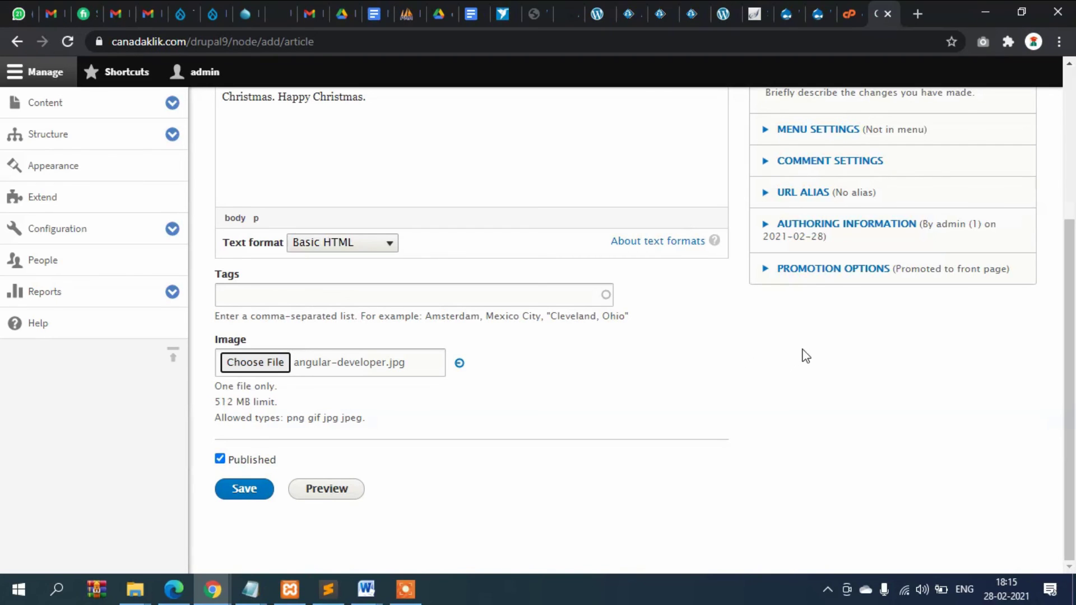
pyautogui.click(826, 270)
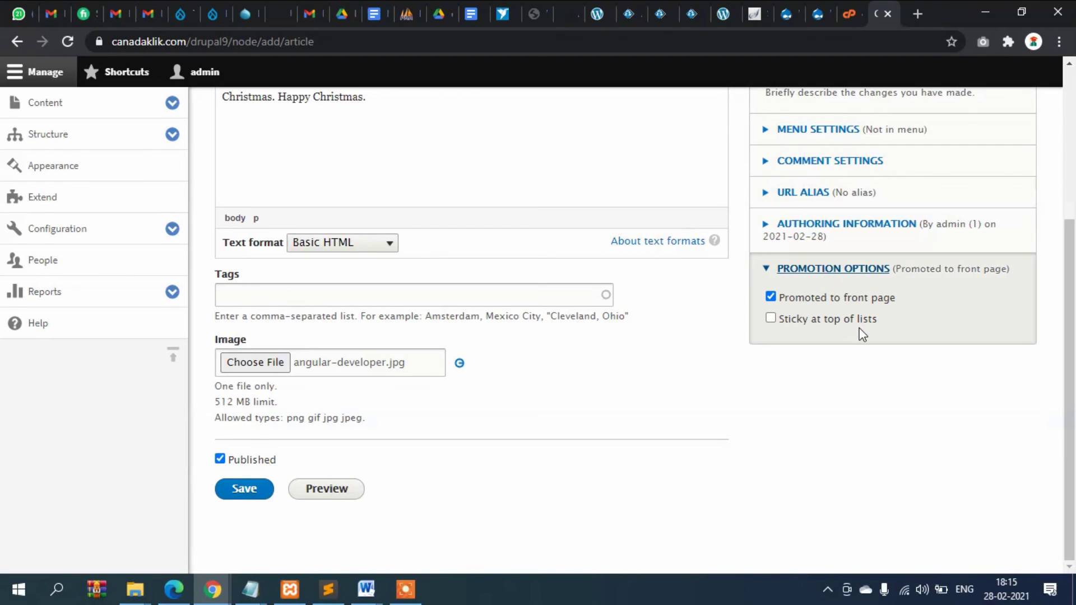
pyautogui.click(772, 319)
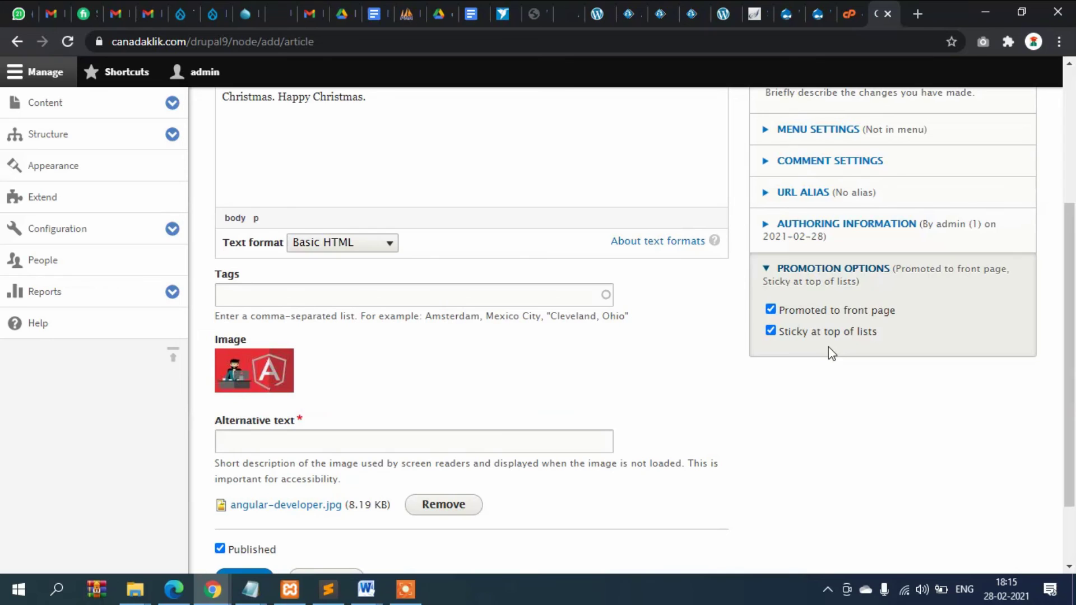
# Set the alternative text of the angular-developer.jpg image to "Angular" and save the article
pyautogui.scroll(-2, 831, 352)
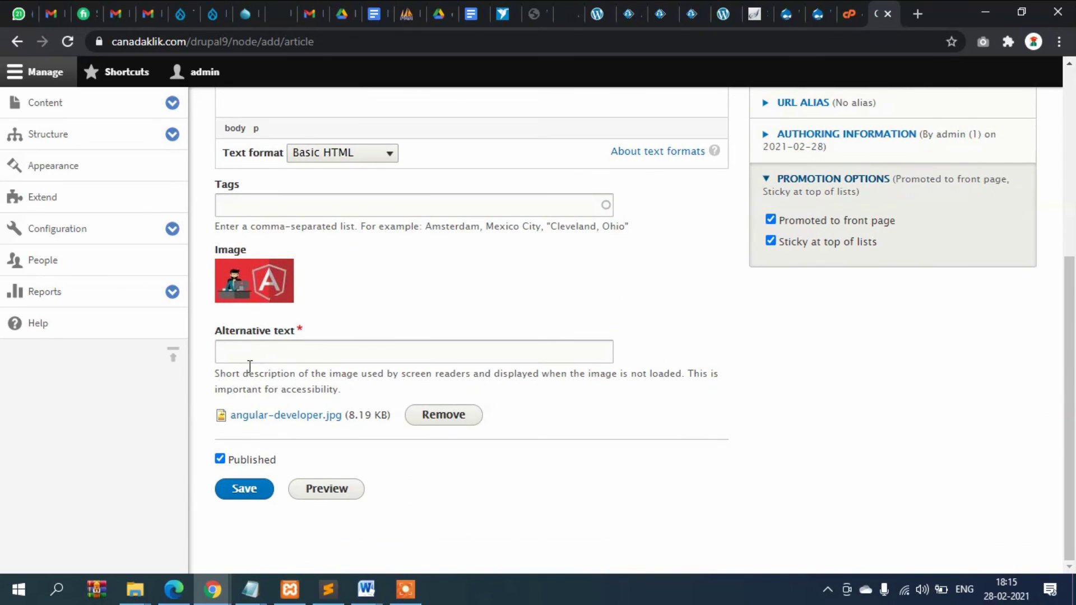
pyautogui.click(274, 351)
pyautogui.write('Ang')
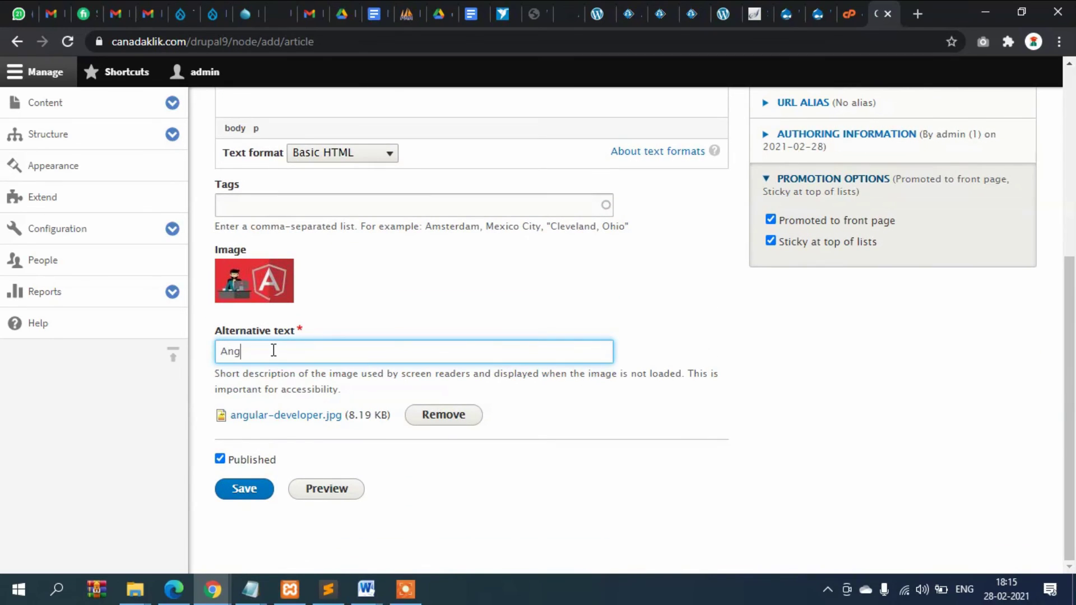
pyautogui.write('ular')
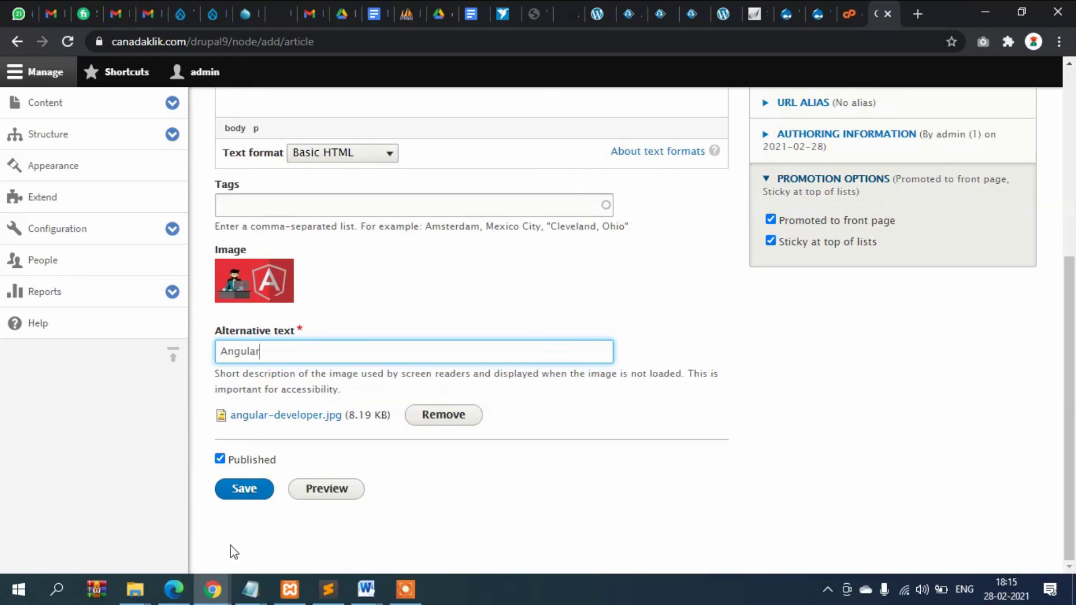
pyautogui.click(244, 490)
pyautogui.scroll(4, 508, 427)
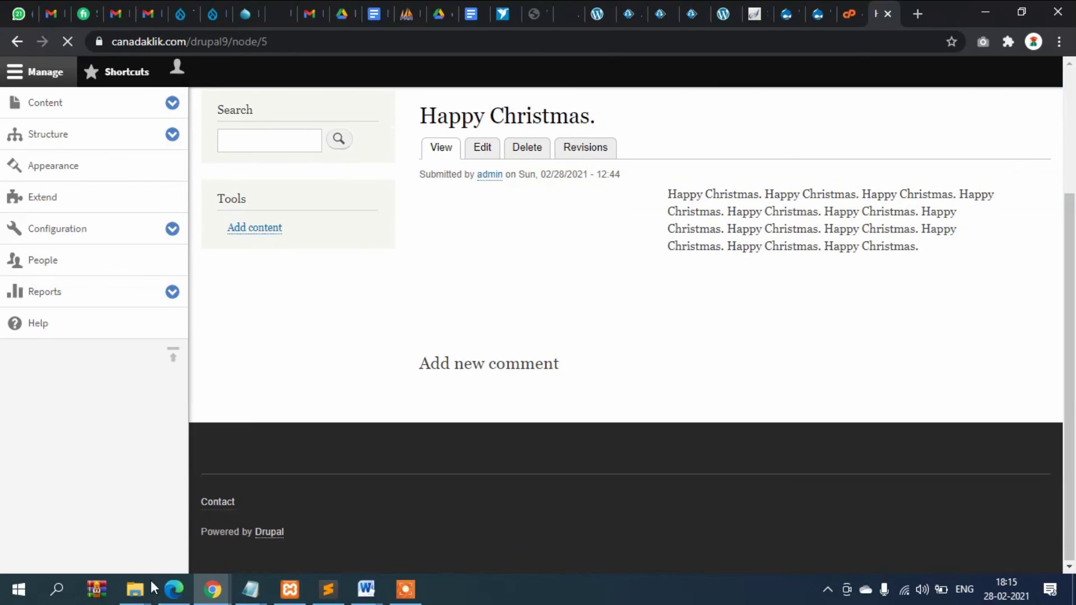
# Switch to the incognito browser window and examine how the sticky Happy Christmas article is placed and styled on the home page
pyautogui.click(212, 589)
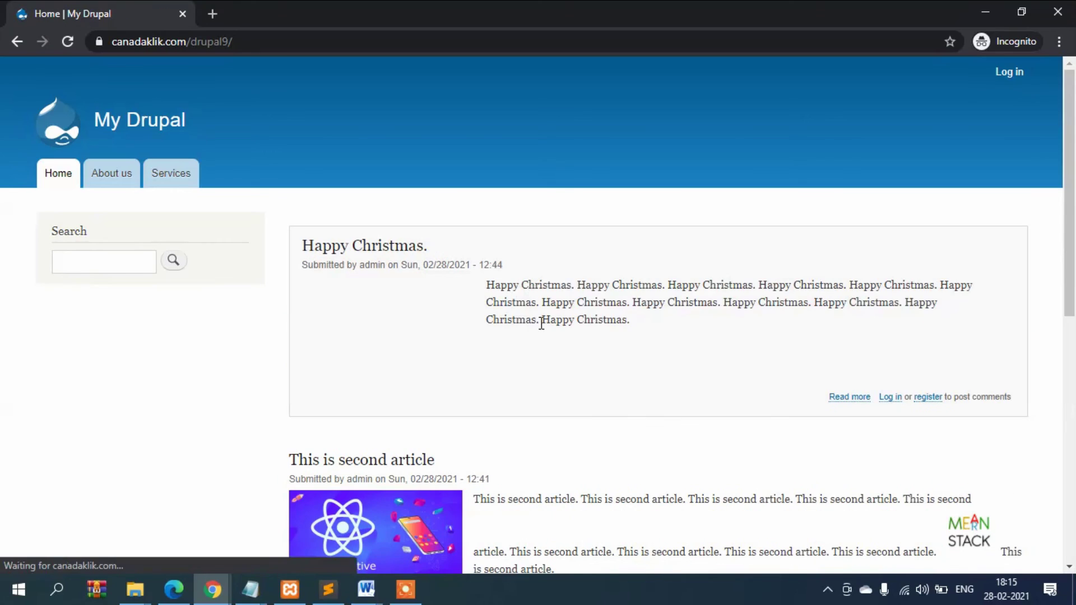
pyautogui.scroll(-3, 543, 327)
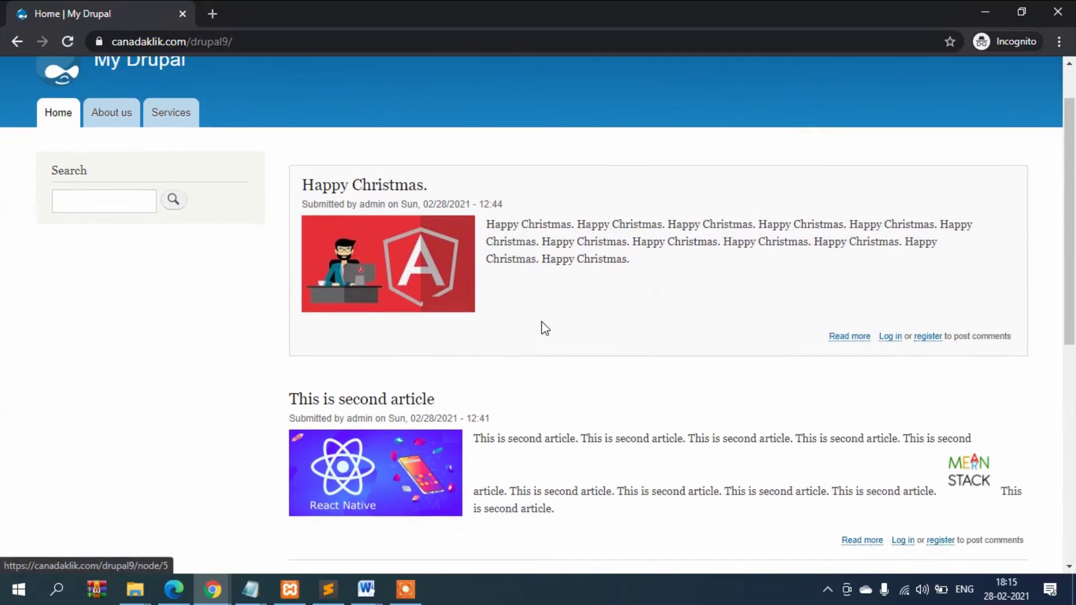
pyautogui.scroll(2, 855, 268)
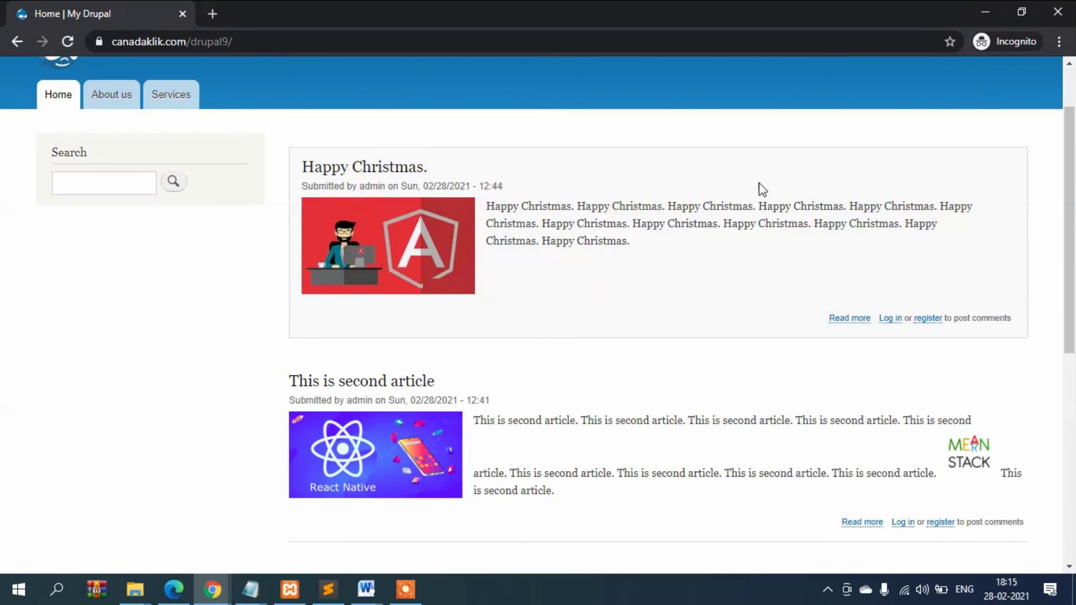
pyautogui.moveTo(759, 187); pyautogui.dragTo(704, 222)
pyautogui.click(617, 213)
pyautogui.moveTo(617, 213); pyautogui.dragTo(711, 260)
pyautogui.scroll(-3, 473, 235)
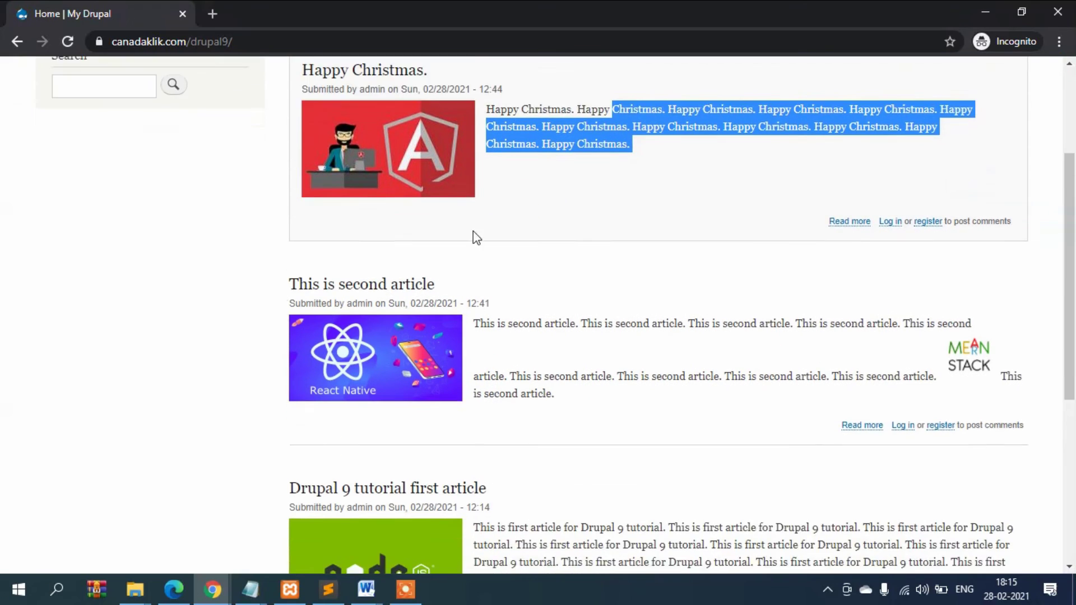
pyautogui.scroll(2, 566, 247)
pyautogui.click(567, 246)
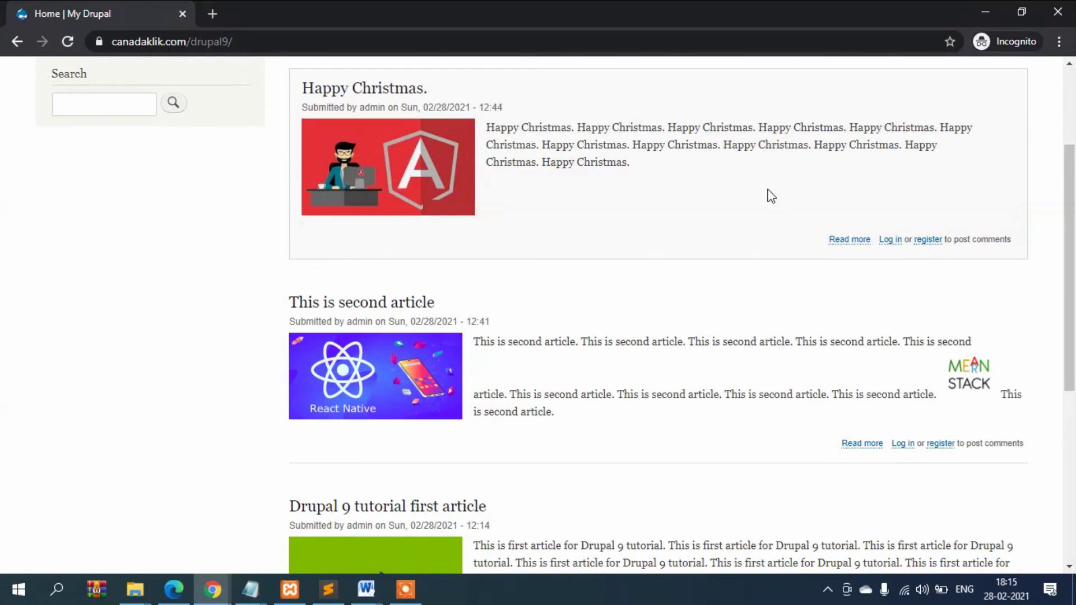
pyautogui.scroll(2, 772, 197)
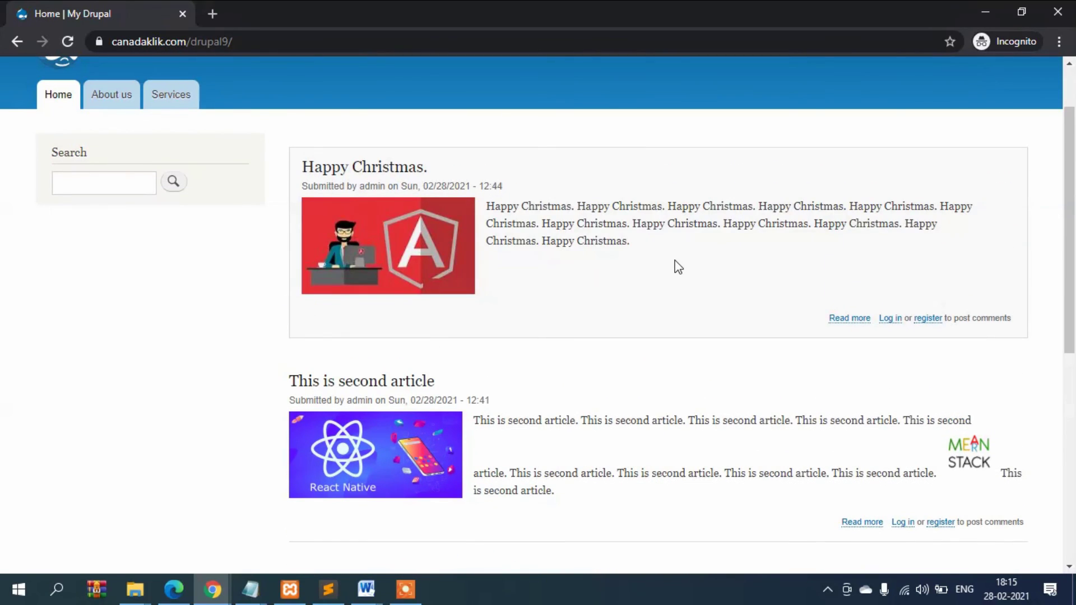
pyautogui.scroll(-4, 675, 266)
pyautogui.scroll(5, 673, 264)
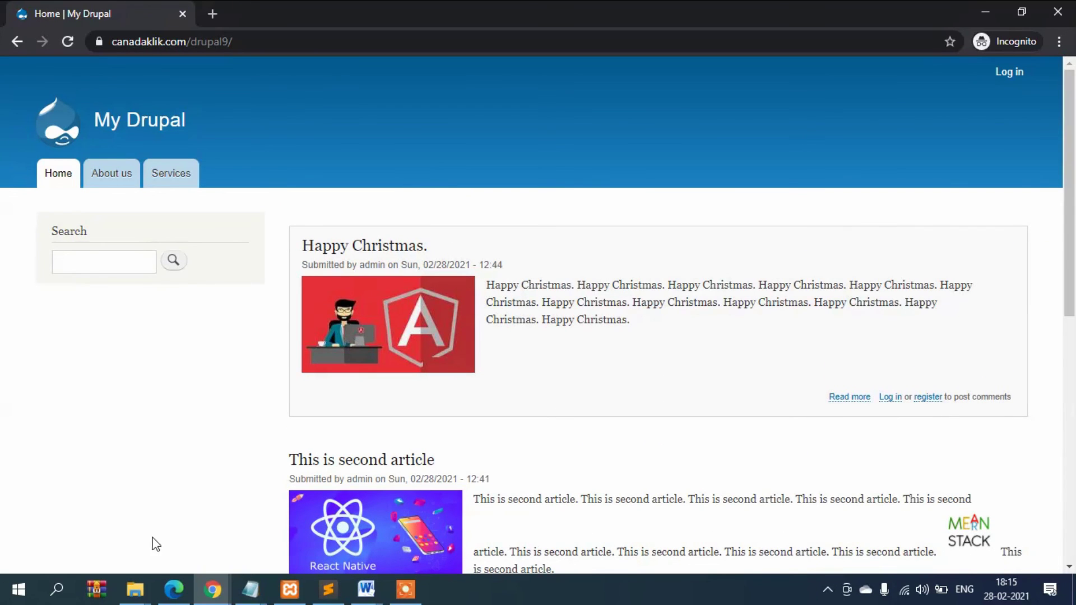
# Return to the logged-in browser window and start a new article titled "This is third Article"
pyautogui.moveTo(212, 588)
pyautogui.click(132, 546)
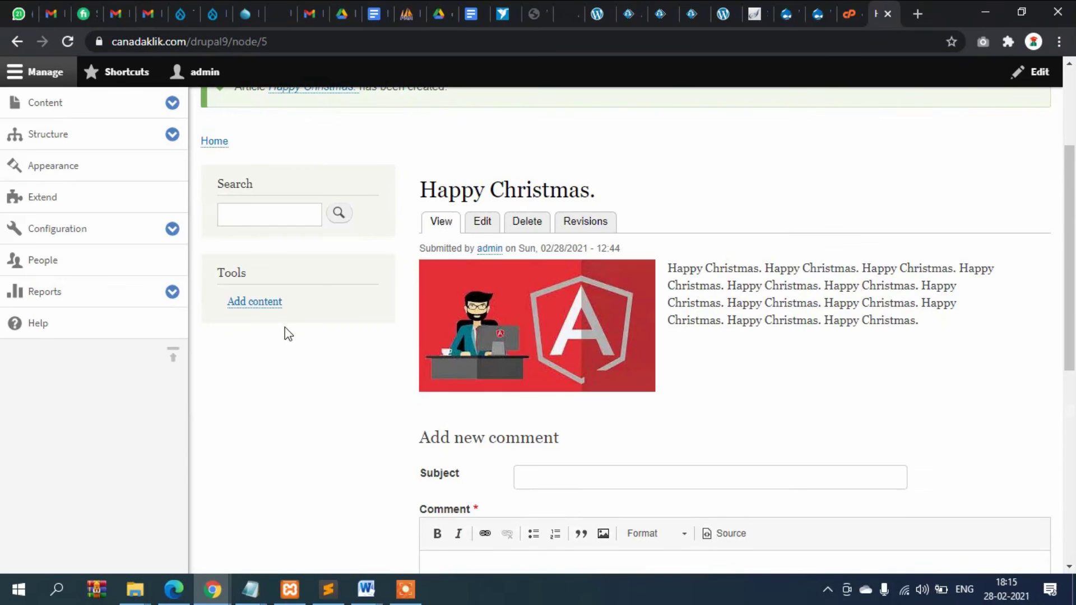
pyautogui.scroll(3, 288, 334)
pyautogui.click(46, 104)
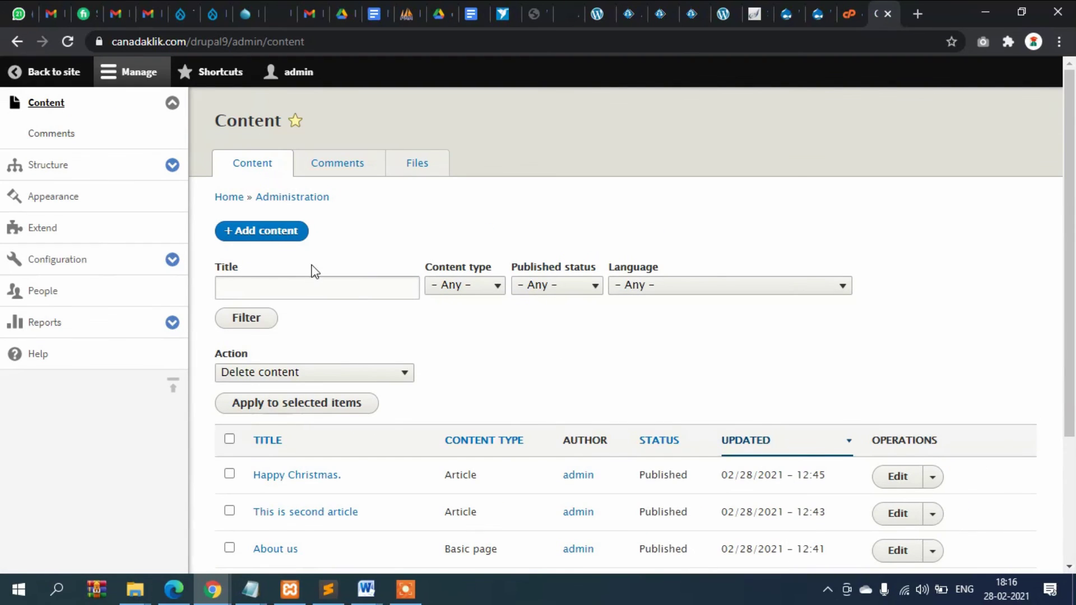
pyautogui.click(270, 233)
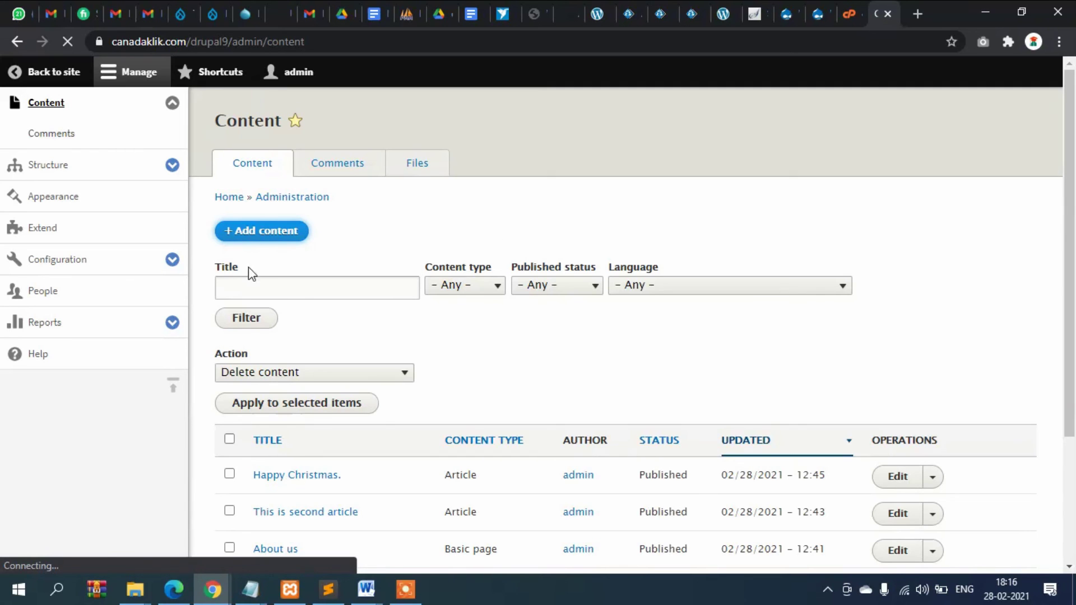
pyautogui.scroll(-2, 258, 237)
pyautogui.scroll(2, 258, 238)
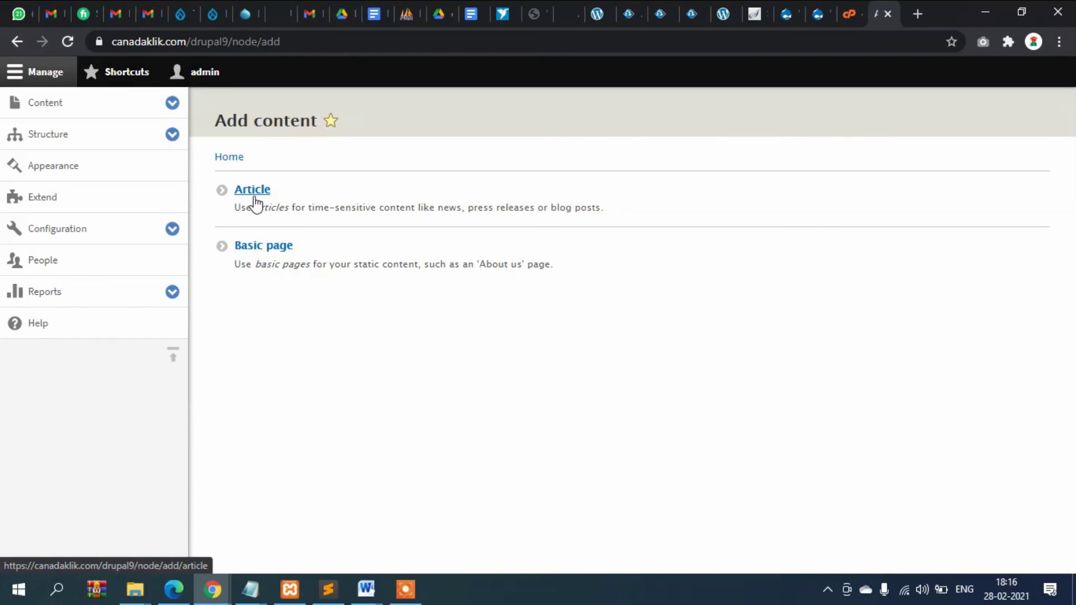
pyautogui.click(254, 191)
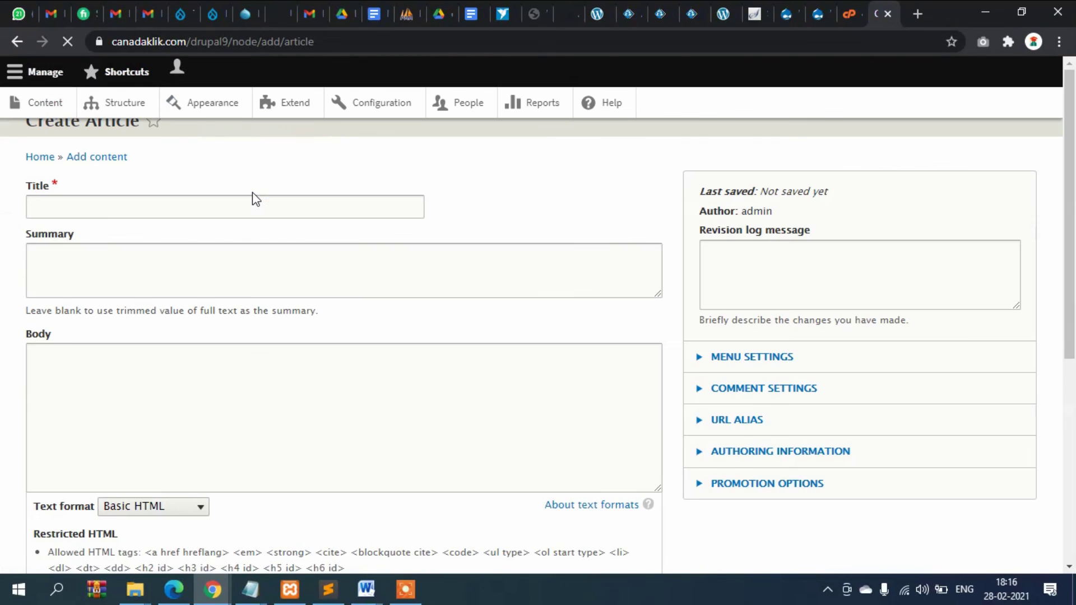
pyautogui.click(315, 204)
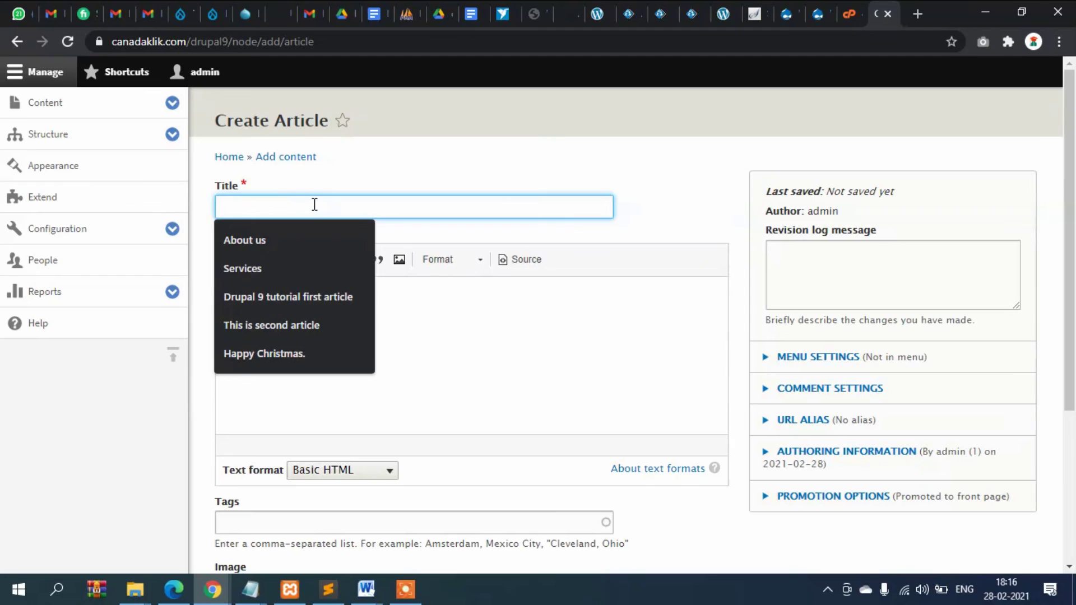
pyautogui.write('This is ')
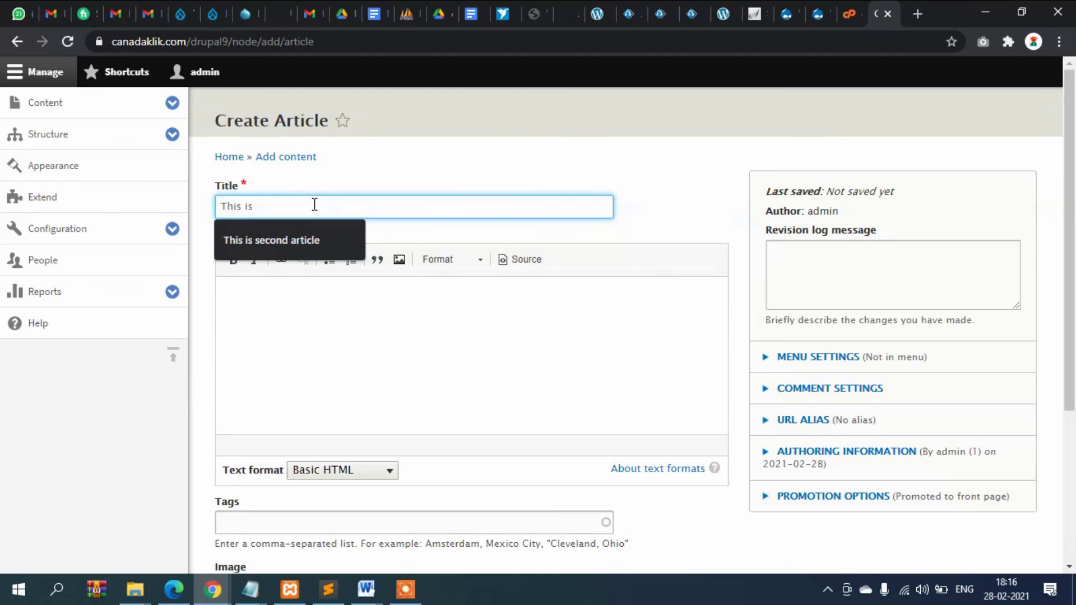
pyautogui.write('third Art')
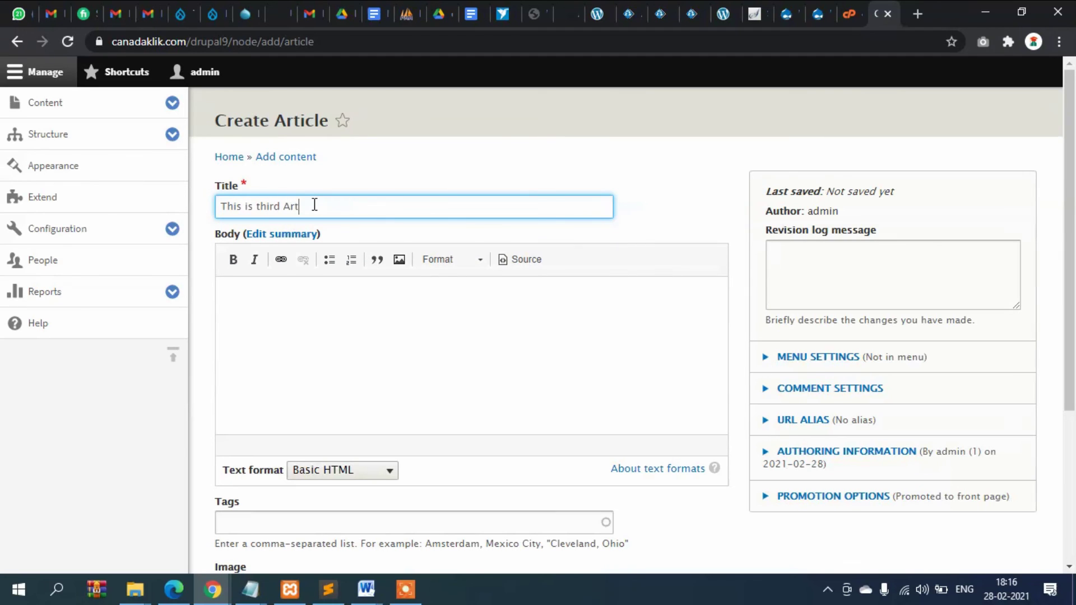
pyautogui.write('icle')
# Fill the body of the new article with the sentence "This is third Article." repeated over several lines
pyautogui.hotkey('ctrl', 'a')
pyautogui.hotkey('ctrl', 'c')
pyautogui.click(283, 305)
pyautogui.hotkey('ctrl', 'v')
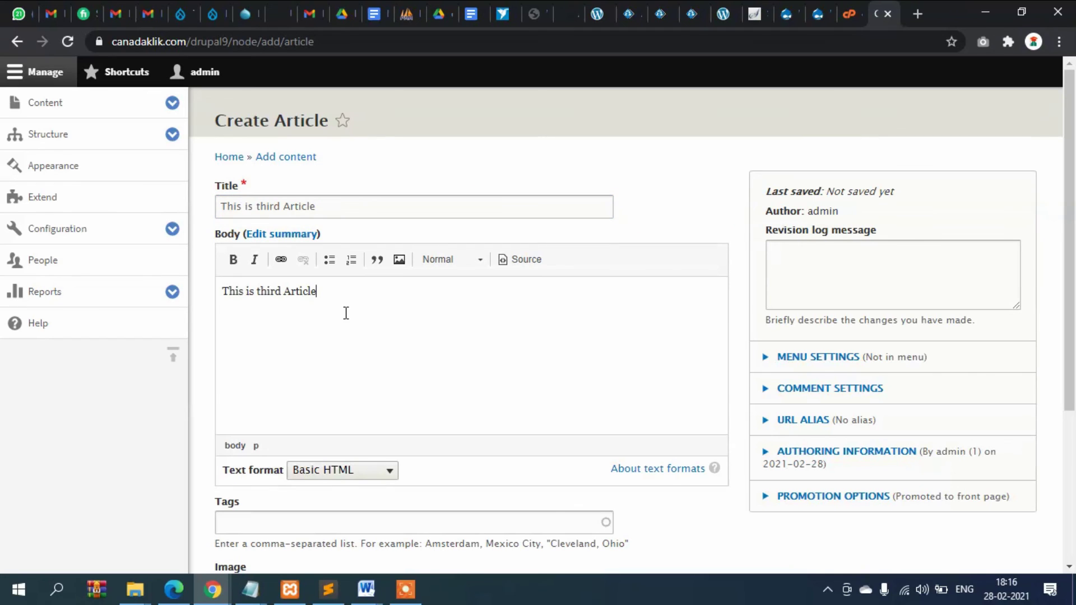
pyautogui.write('.')
pyautogui.moveTo(358, 312); pyautogui.dragTo(208, 298)
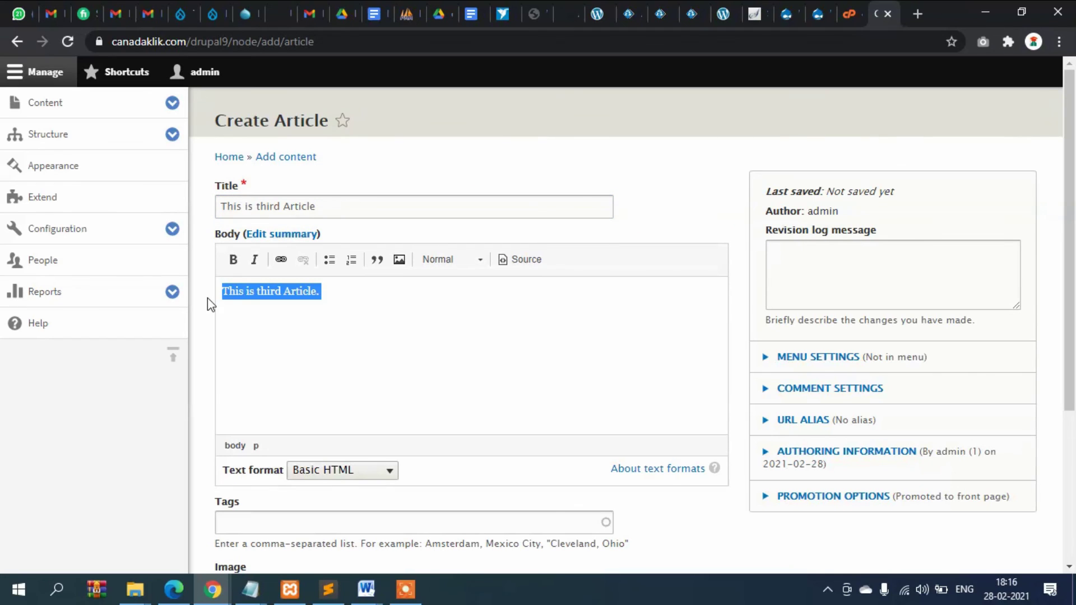
pyautogui.click(379, 305)
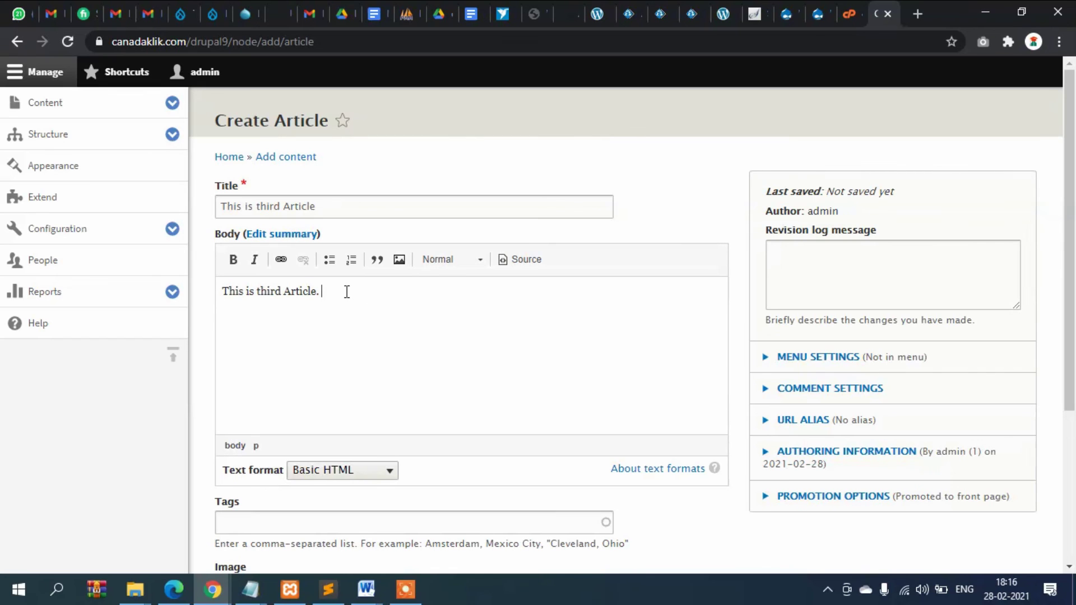
pyautogui.hotkey('ctrl', 'v')
pyautogui.hotkey('ctrl', 'v')
pyautogui.hotkey('ctrl', 'v')
pyautogui.hotkey('ctrl', 'v')
pyautogui.hotkey('ctrl', 'v')
pyautogui.hotkey('ctrl', 'v')
pyautogui.hotkey('ctrl', 'v')
pyautogui.hotkey('ctrl', 'v')
pyautogui.hotkey('ctrl', 'v')
pyautogui.hotkey('ctrl', 'v')
pyautogui.hotkey('ctrl', 'v')
pyautogui.hotkey('ctrl', 'v')
pyautogui.hotkey('ctrl', 'v')
# Attach the image angular-developer.jpg to the third article and expand its promotion options
pyautogui.scroll(-4, 506, 334)
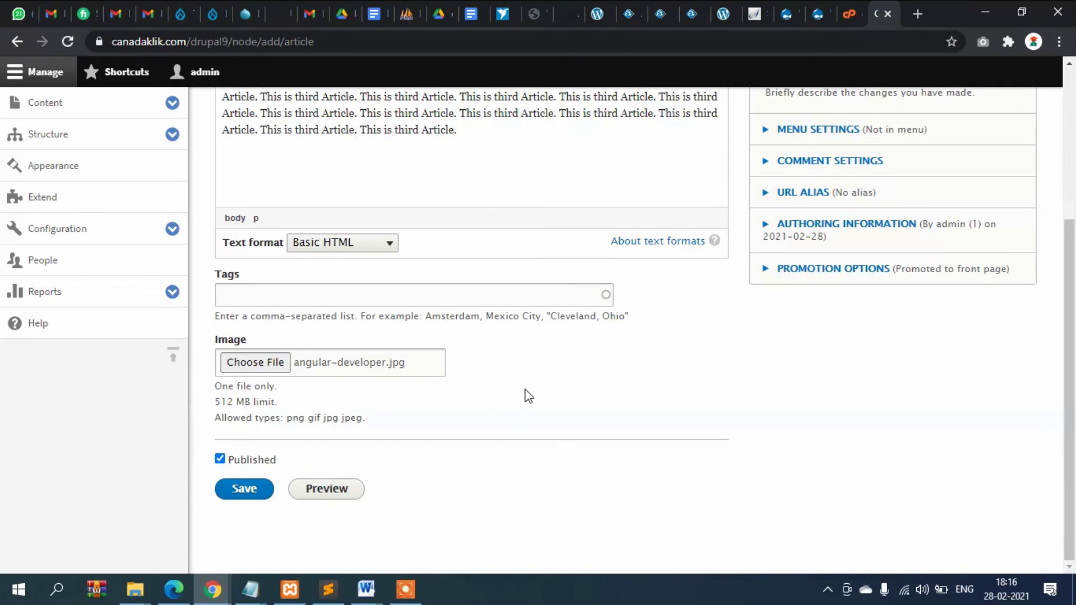
pyautogui.click(816, 271)
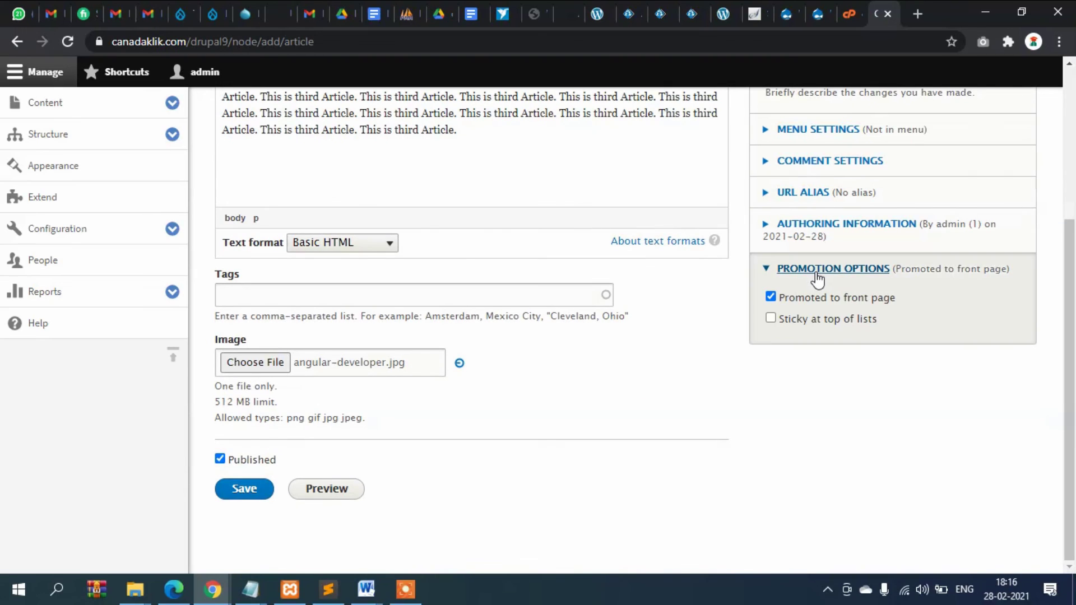
pyautogui.click(816, 272)
pyautogui.click(816, 271)
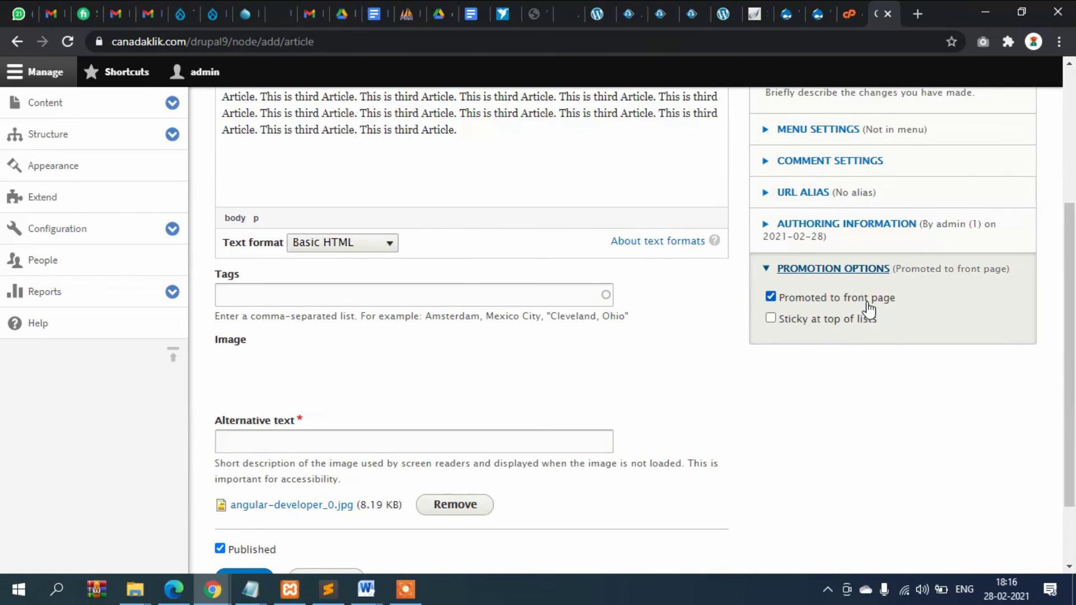
# Set the alternative text of the third article's Angular image to "angular"
pyautogui.scroll(-2, 771, 336)
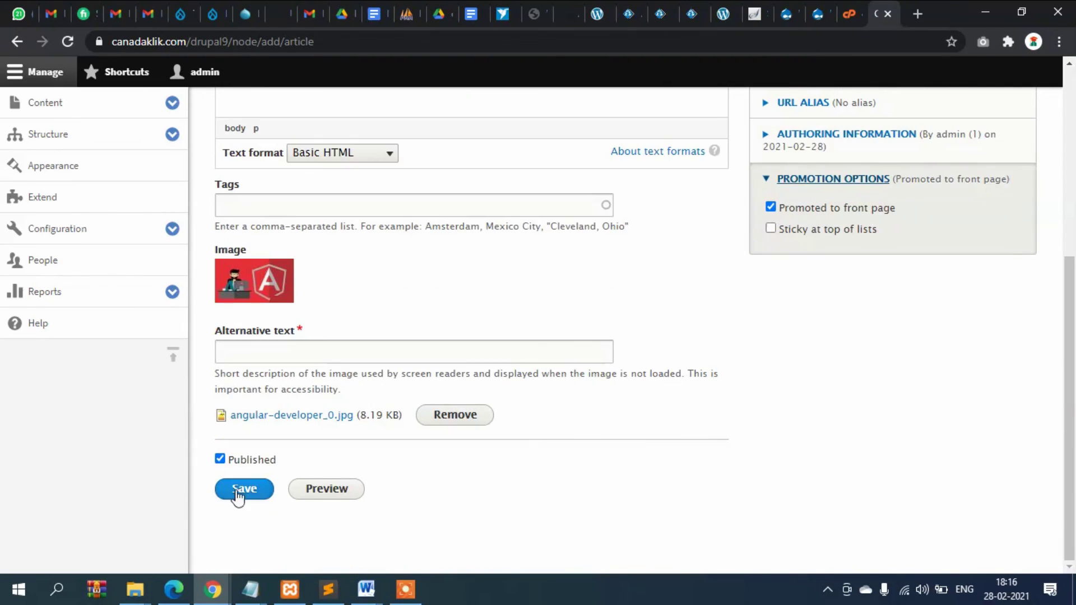
pyautogui.click(235, 493)
pyautogui.click(300, 354)
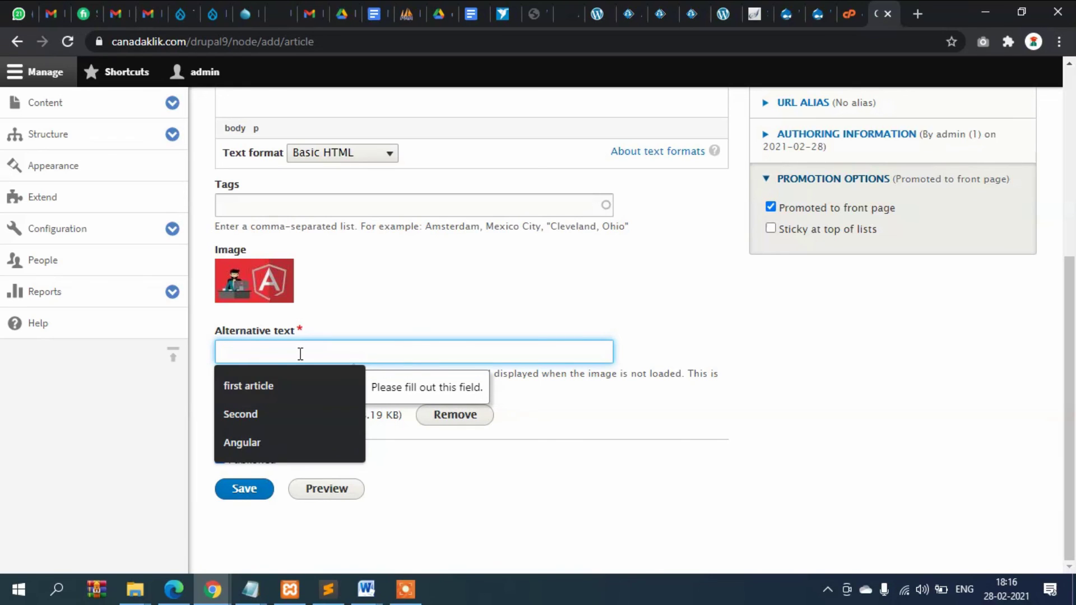
pyautogui.write('an')
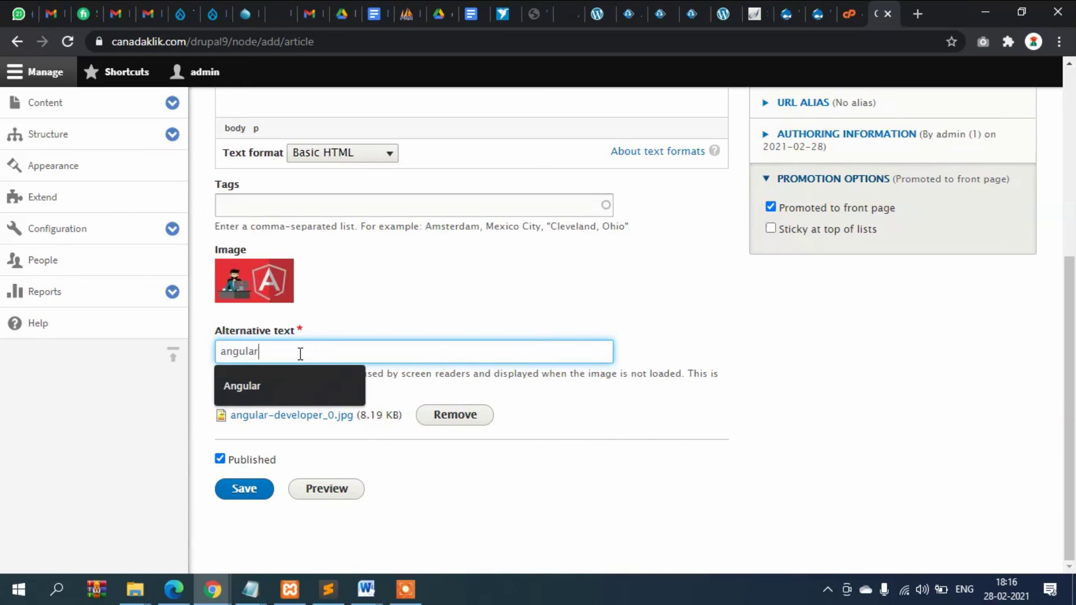
pyautogui.write('gular')
pyautogui.click(805, 490)
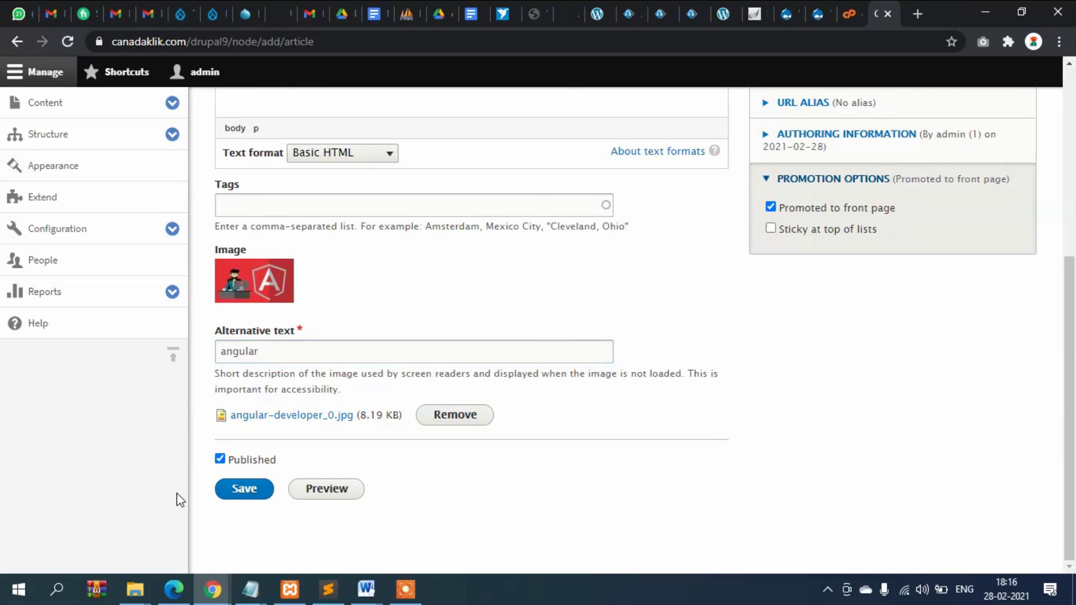
# Save the third article and reload the public home page in the incognito browser window
pyautogui.click(244, 492)
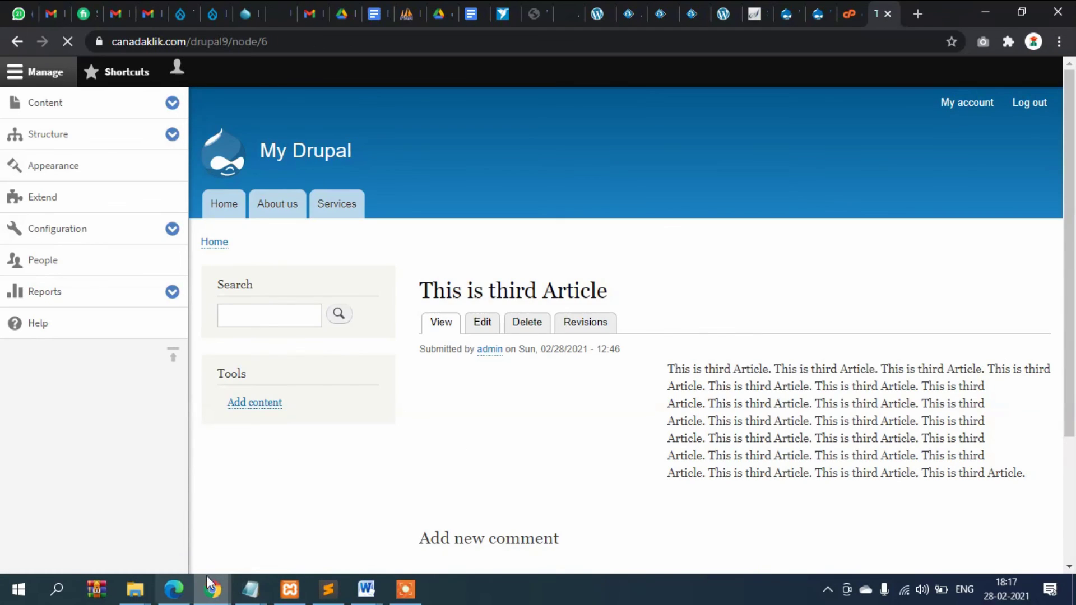
pyautogui.moveTo(213, 590)
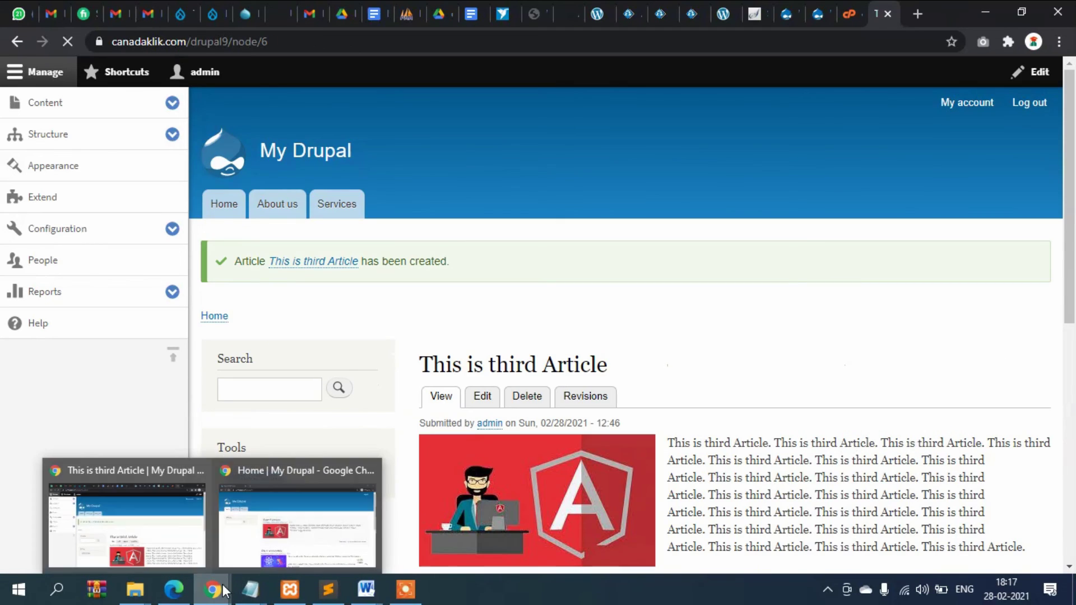
pyautogui.click(308, 527)
pyautogui.click(130, 133)
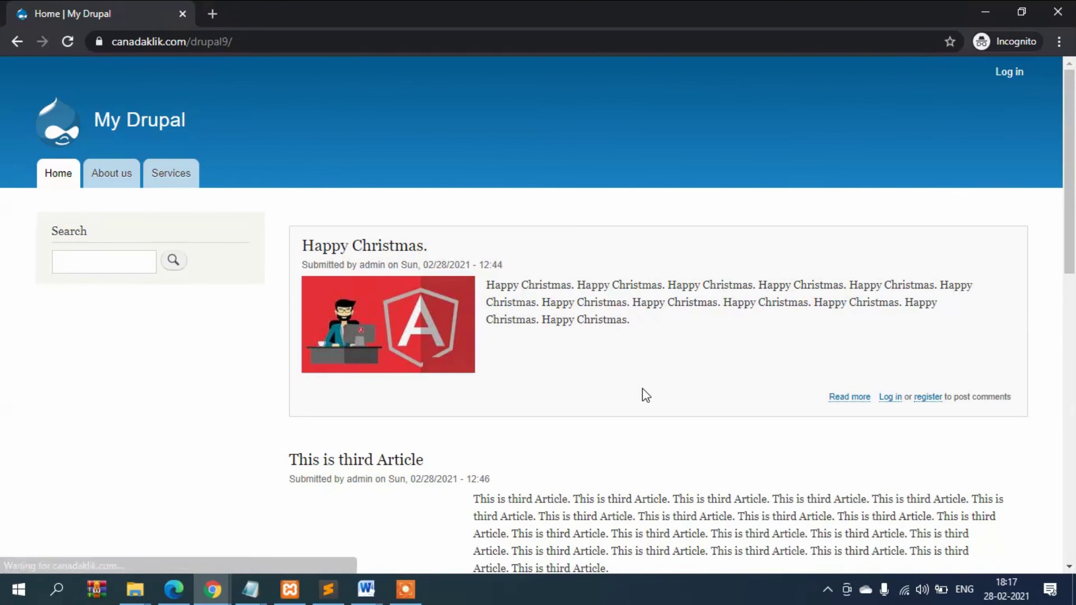
# Compare the order of the Happy Christmas, third and second articles on the public home page
pyautogui.scroll(-3, 536, 375)
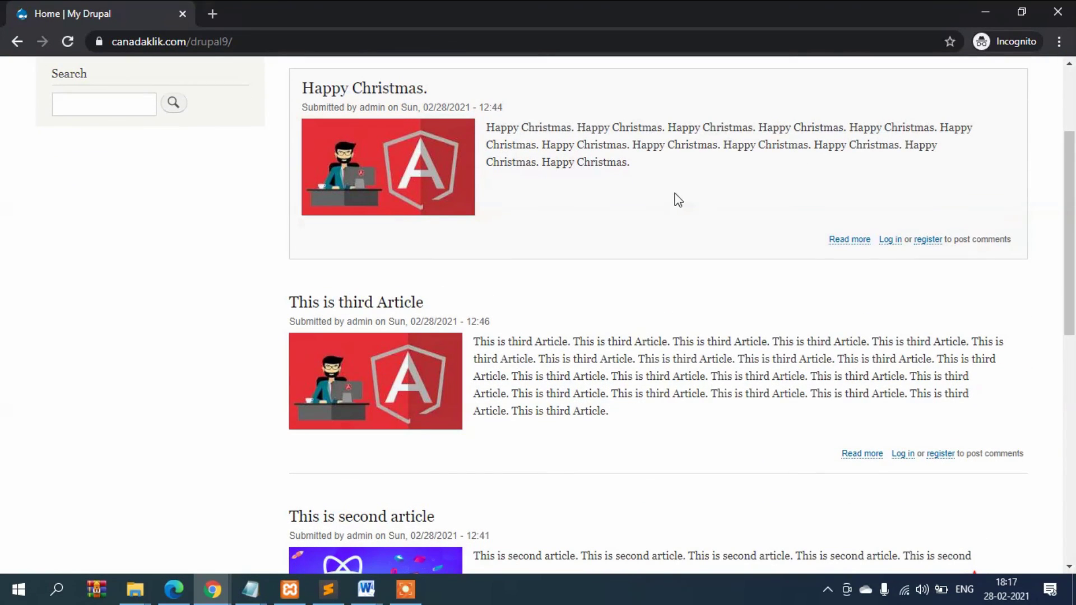
pyautogui.moveTo(675, 196); pyautogui.dragTo(434, 133)
pyautogui.click(592, 359)
pyautogui.scroll(-3, 577, 362)
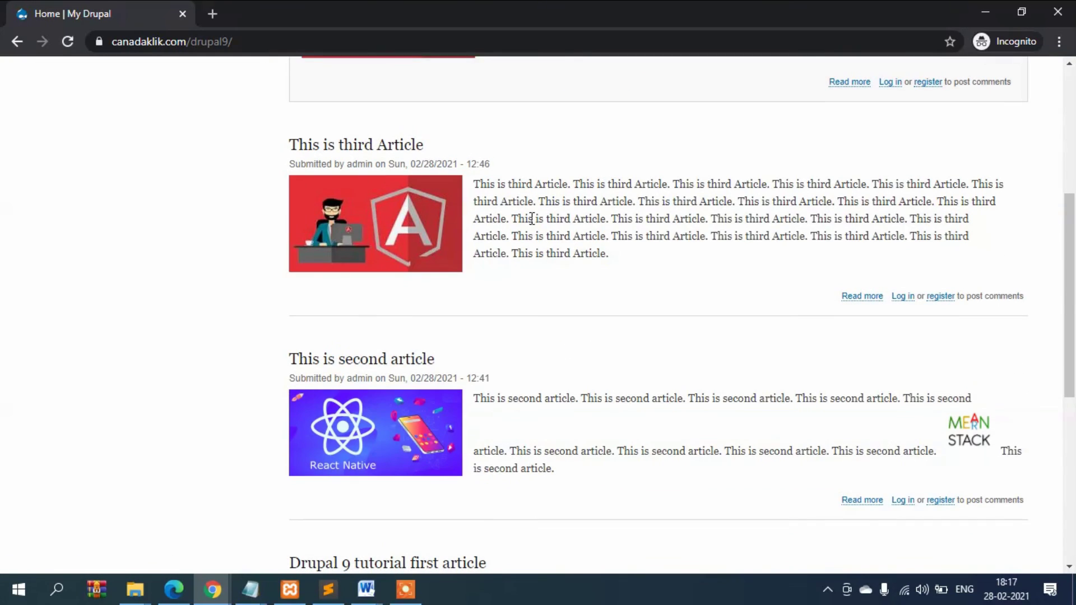
pyautogui.moveTo(531, 218); pyautogui.dragTo(576, 269)
pyautogui.click(576, 269)
pyautogui.scroll(4, 487, 253)
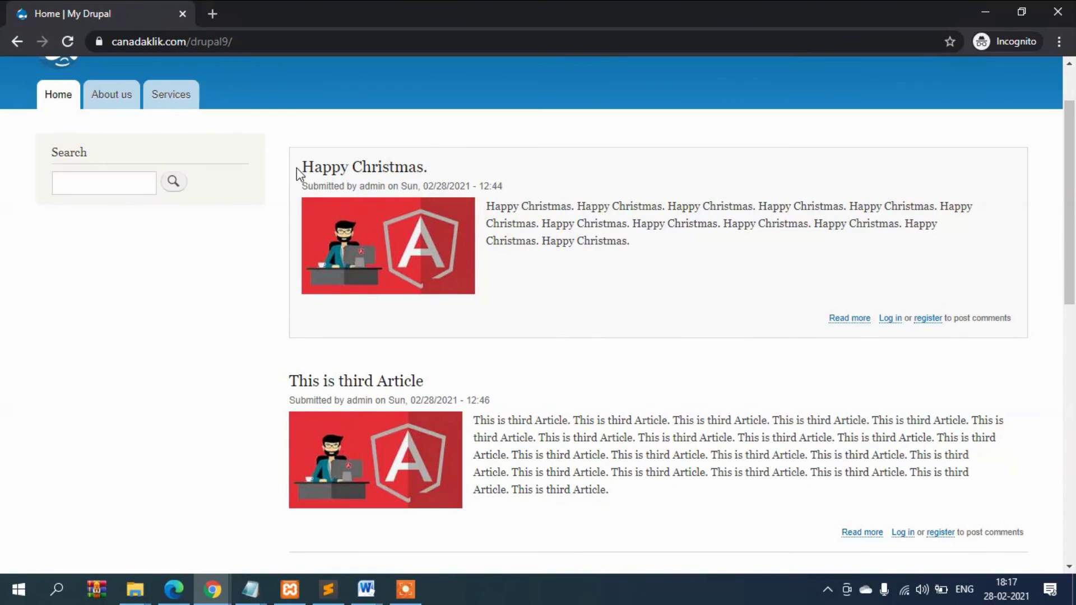
pyautogui.moveTo(297, 171); pyautogui.dragTo(749, 291)
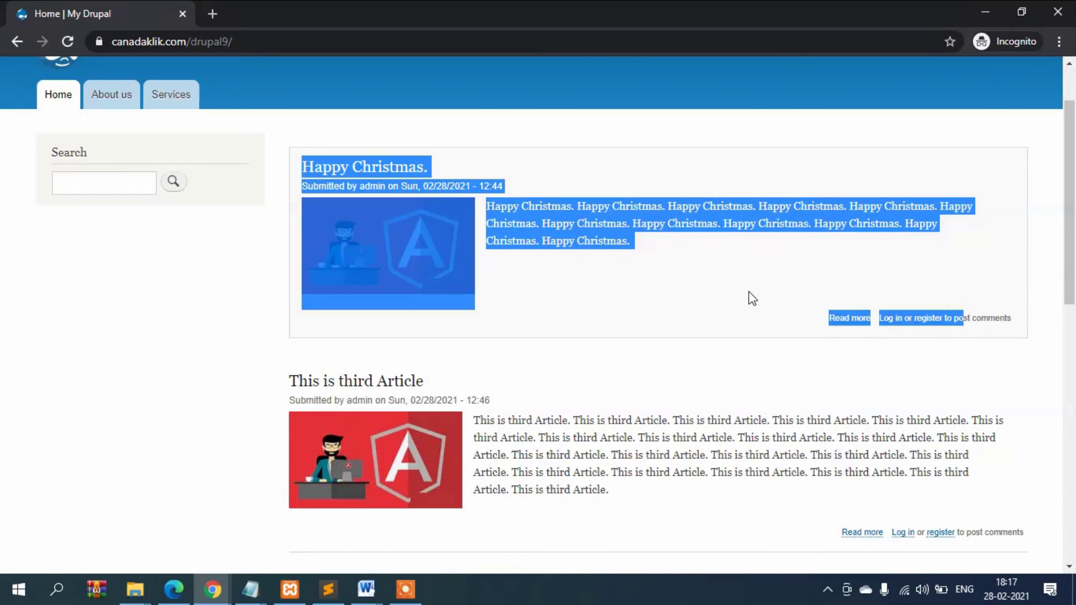
pyautogui.click(749, 292)
# Return to the logged-in browser window and review the pages and articles in the site's content list
pyautogui.moveTo(210, 598)
pyautogui.click(124, 530)
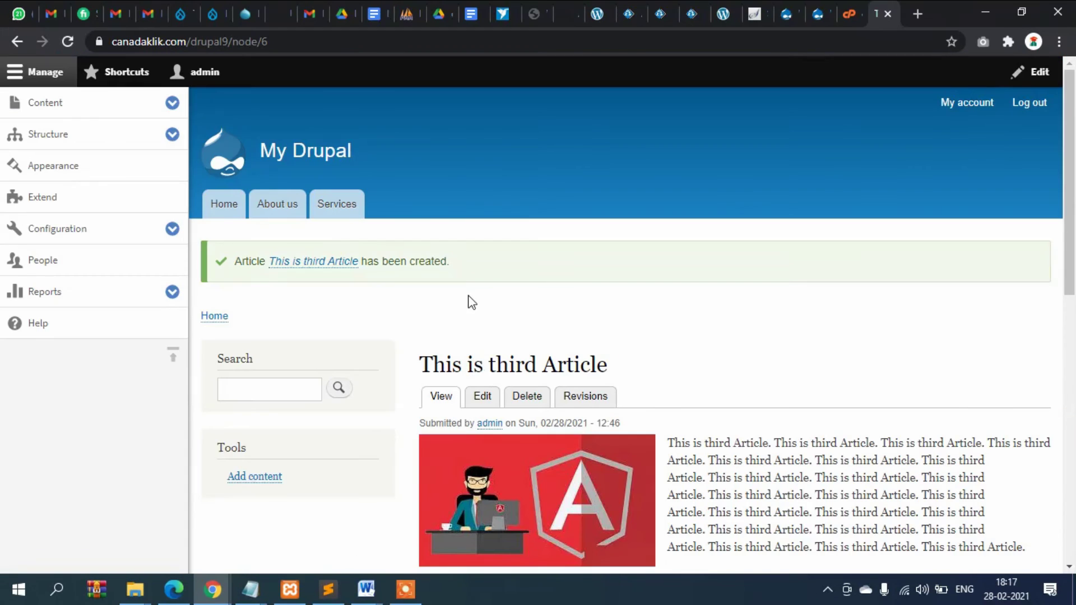
pyautogui.scroll(-1, 518, 306)
pyautogui.scroll(-3, 514, 300)
pyautogui.scroll(4, 488, 308)
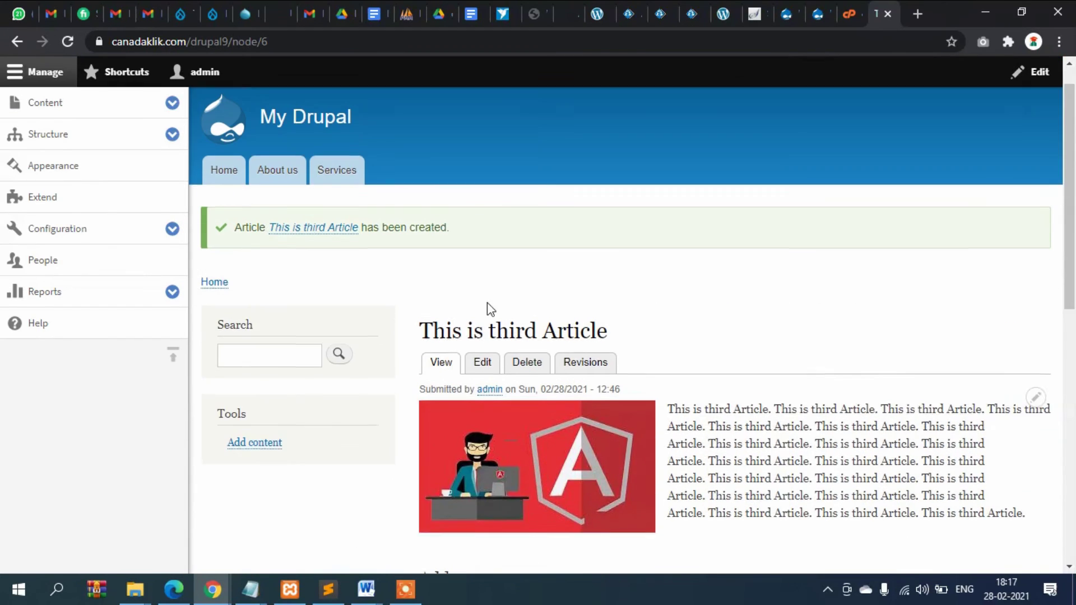
pyautogui.click(56, 107)
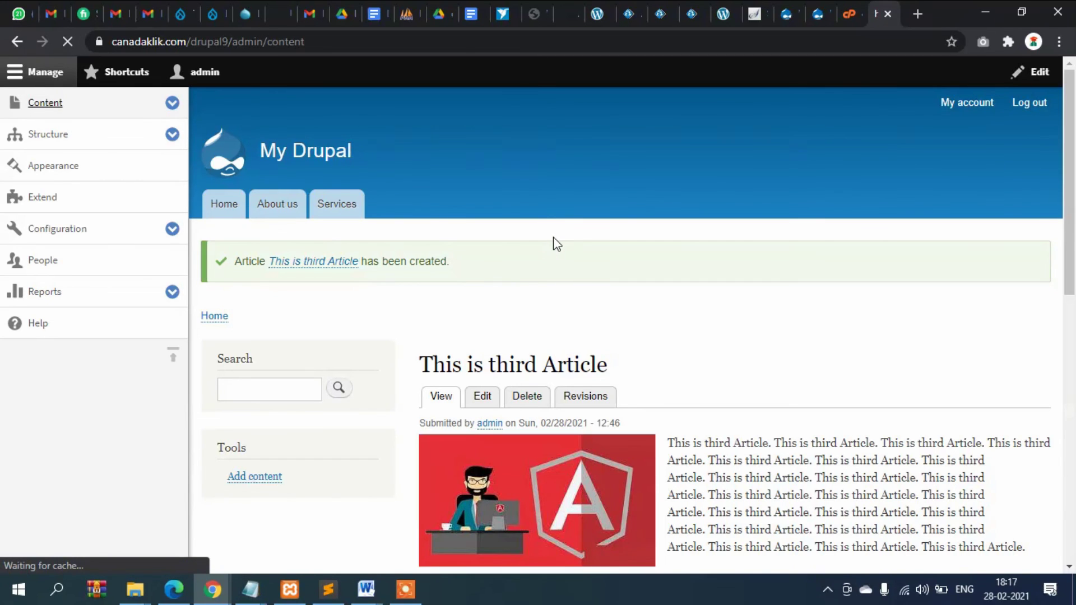
pyautogui.scroll(-3, 596, 335)
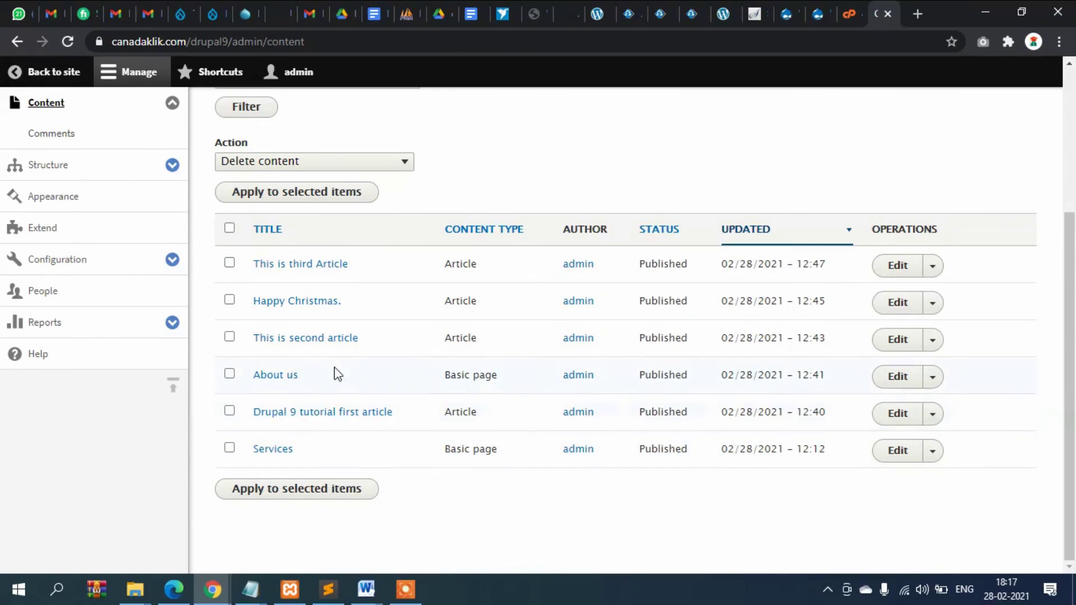
pyautogui.scroll(4, 372, 328)
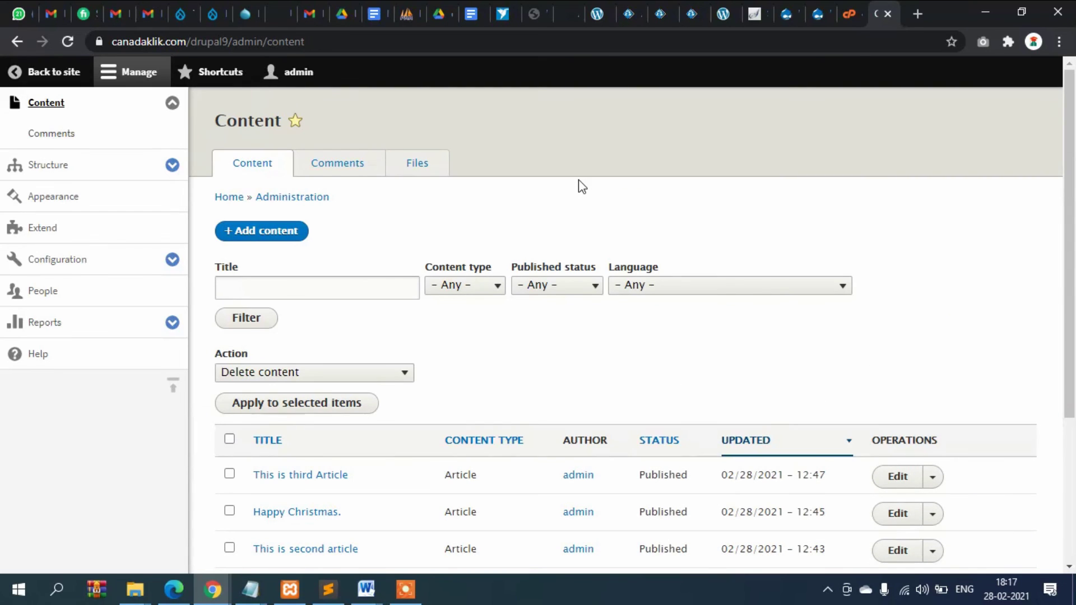